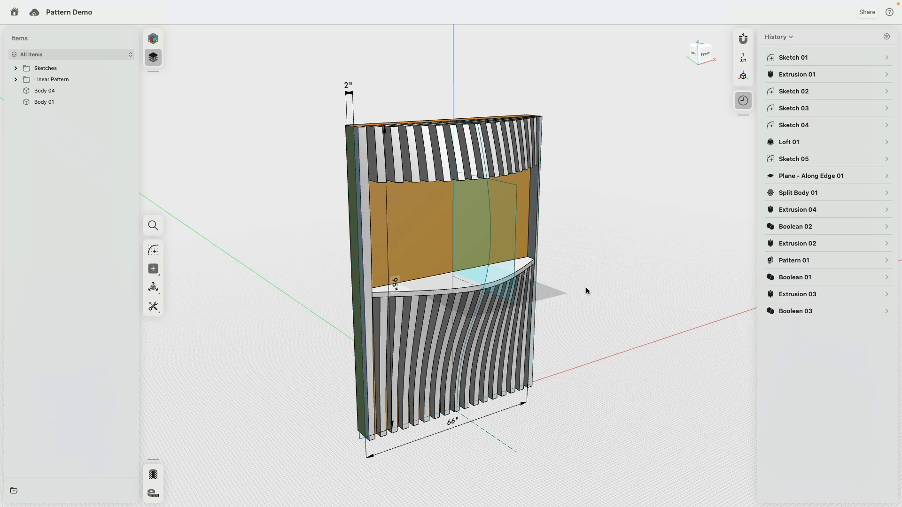
Move the vertical edge of the opening's sketch rectangle in the Pattern Demo model so the rectangle becomes about 31 inches wide
mouse_move(587, 290)
right_down()
mouse_move(484, 294)
mouse_move(604, 295)
right_up()
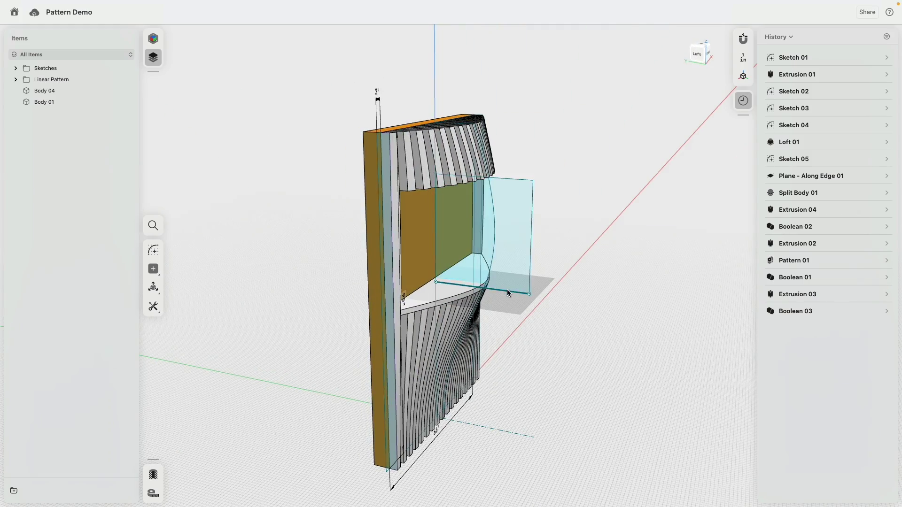
click(490, 289)
mouse_move(486, 297)
mouse_down()
mouse_move(485, 285)
mouse_move(486, 322)
mouse_up()
click(438, 256)
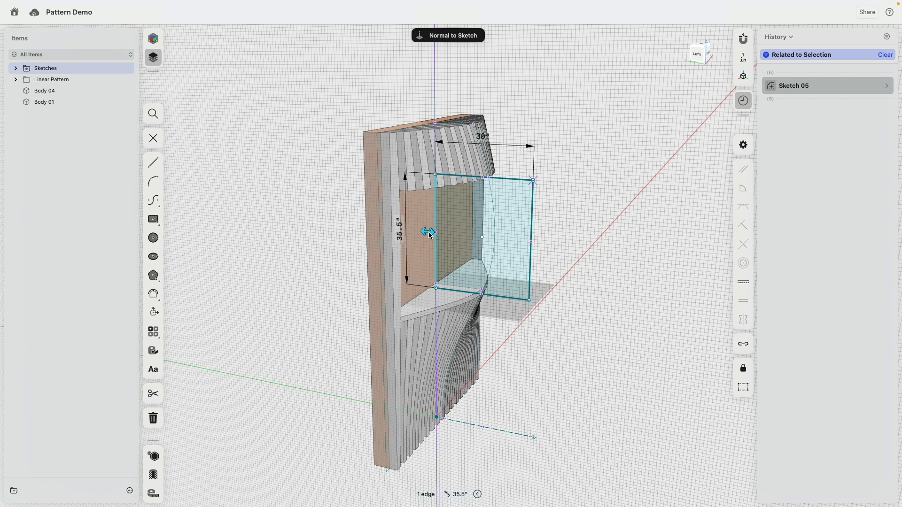
mouse_move(435, 235)
mouse_down()
mouse_move(445, 238)
mouse_move(427, 237)
mouse_up()
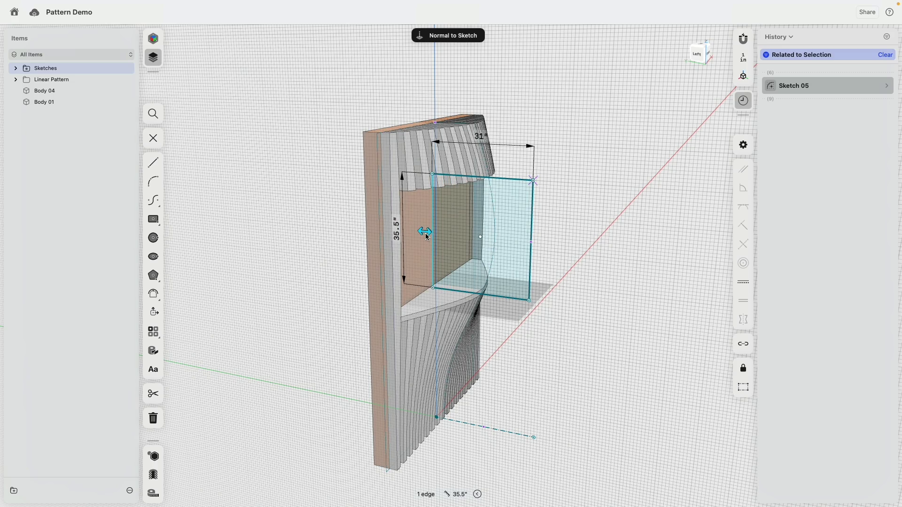
double_click(618, 217)
mouse_move(618, 283)
right_down()
mouse_move(512, 286)
mouse_move(618, 287)
right_up()
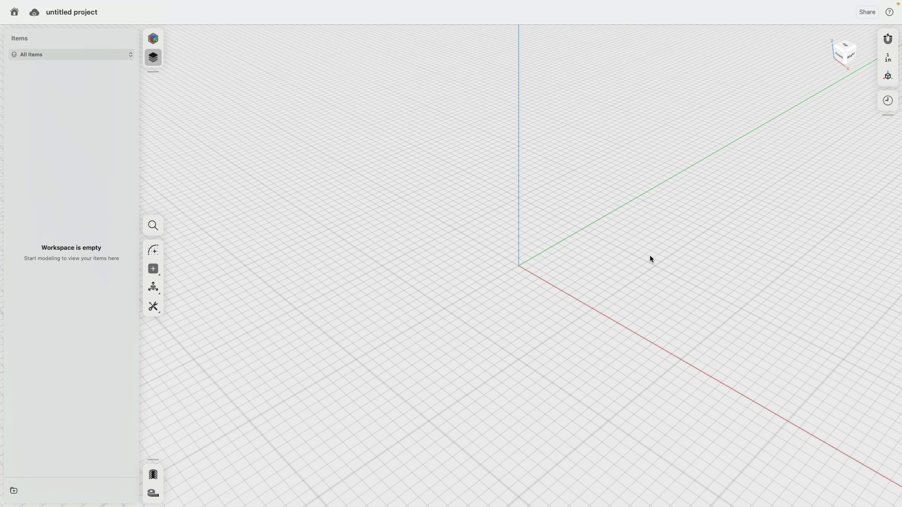
Check the snapping and unit settings of the empty project and start a line sketch on the front plane
click(840, 57)
scroll(798, 136, up, 5)
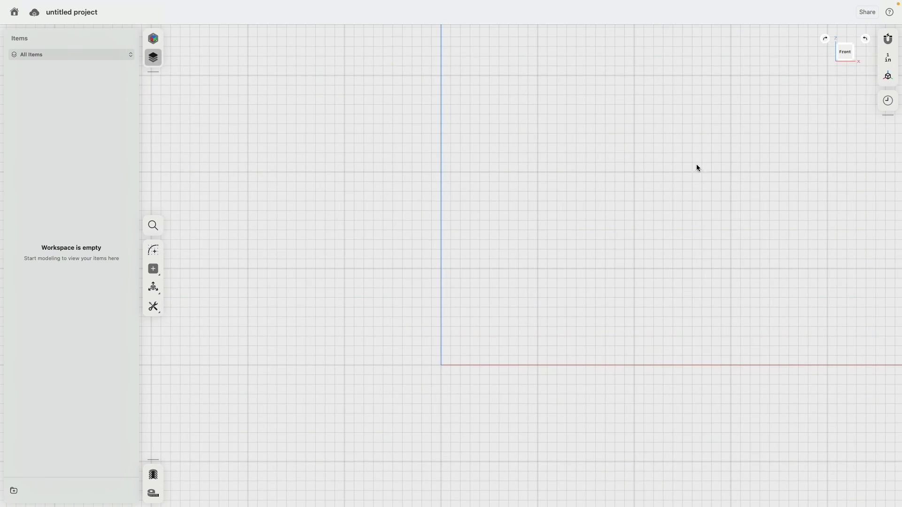
click(887, 40)
click(887, 57)
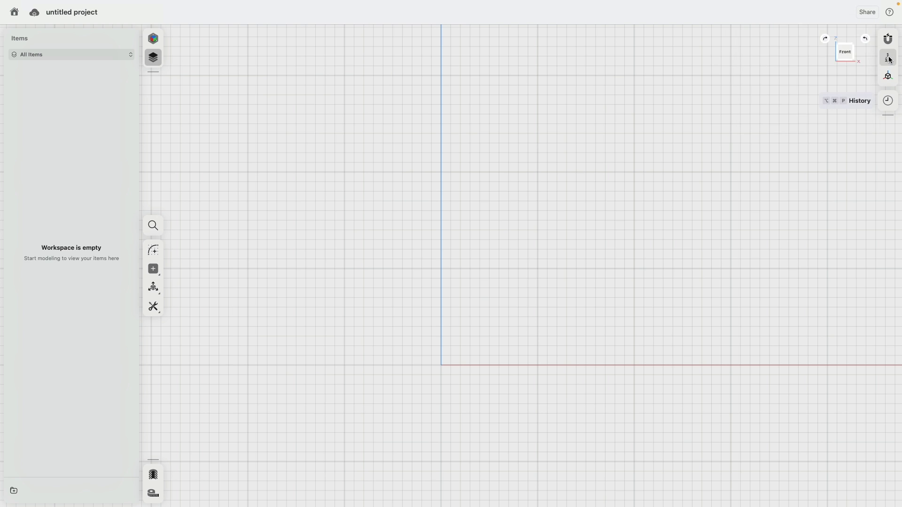
click(888, 58)
click(651, 174)
click(163, 252)
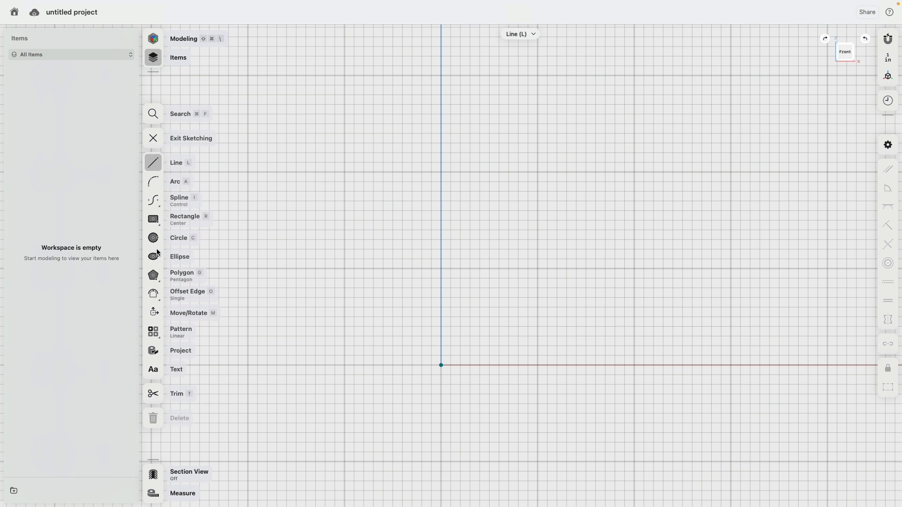
Sketch a closed 20 by 20 inch square from lines, starting at the origin with its lower edge centred there
click(441, 365)
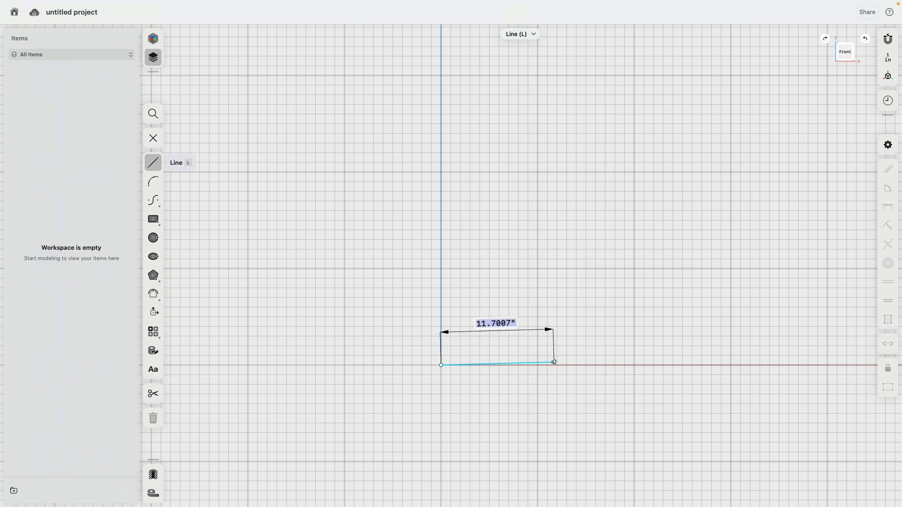
click(538, 365)
click(538, 172)
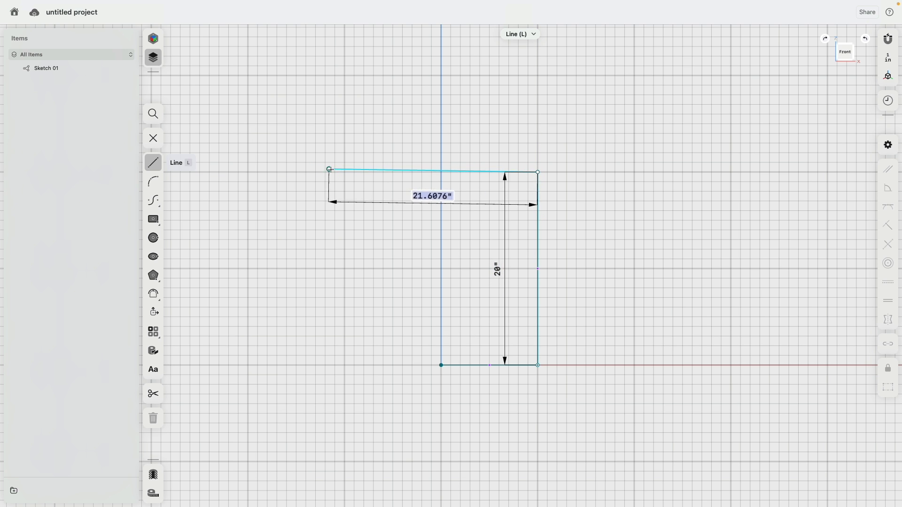
click(345, 172)
click(344, 365)
click(442, 365)
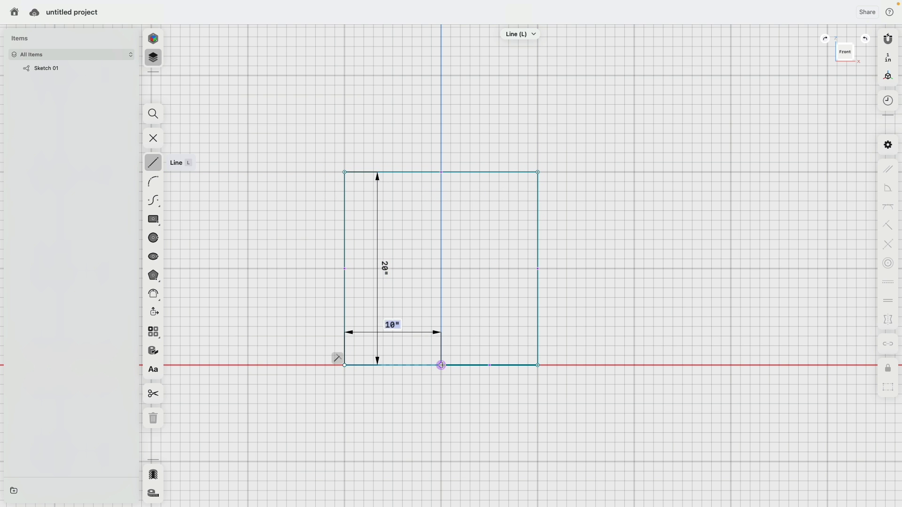
key(Escape)
Constrain all the square's lines to horizontal or vertical and make the two lower segments equal
double_click(537, 226)
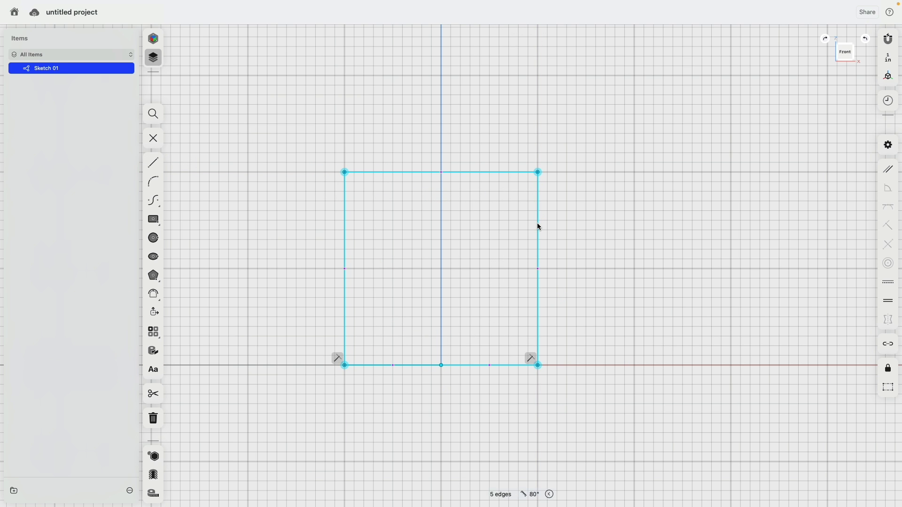
click(888, 283)
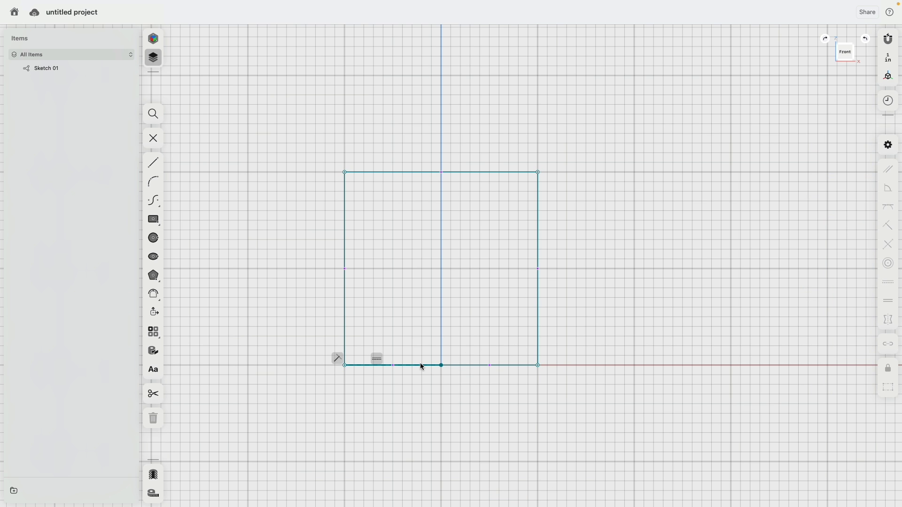
click(420, 366)
click(461, 366)
click(887, 301)
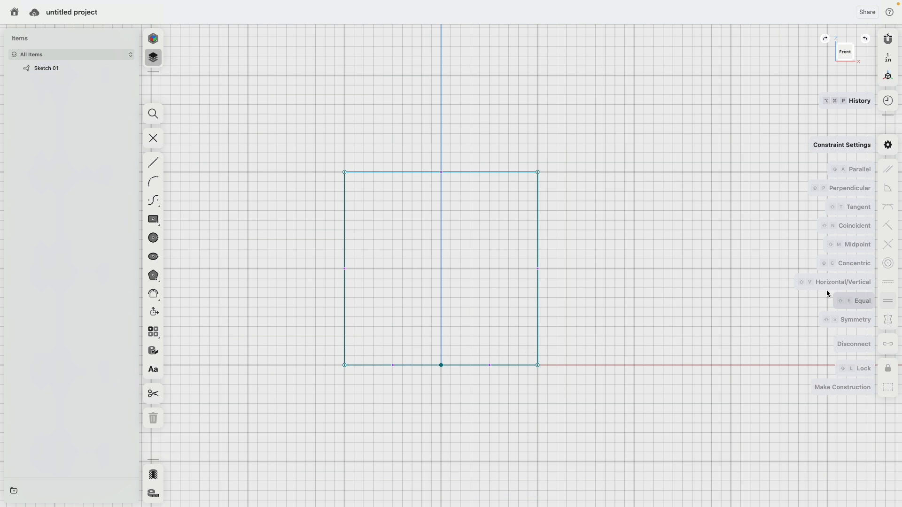
Set the rectangle's upper edge to 66 inches and its height to 95 inches
click(472, 173)
click(438, 199)
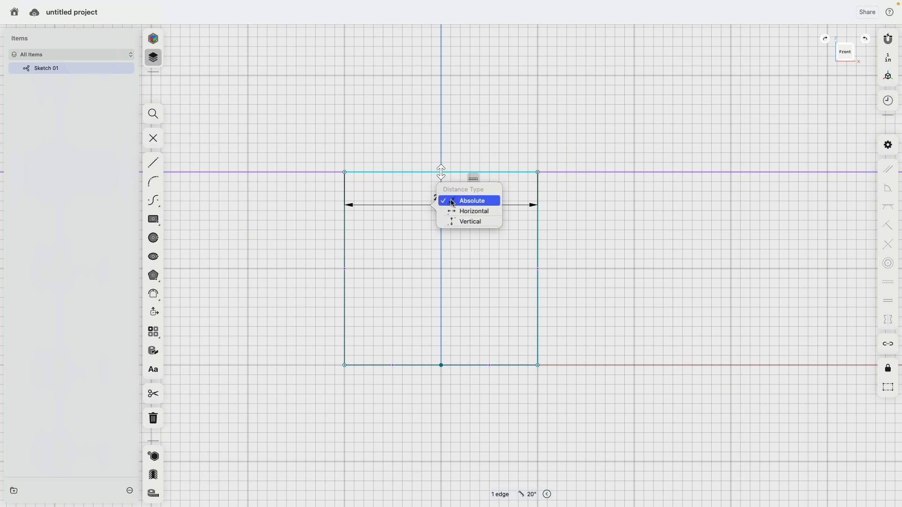
click(443, 202)
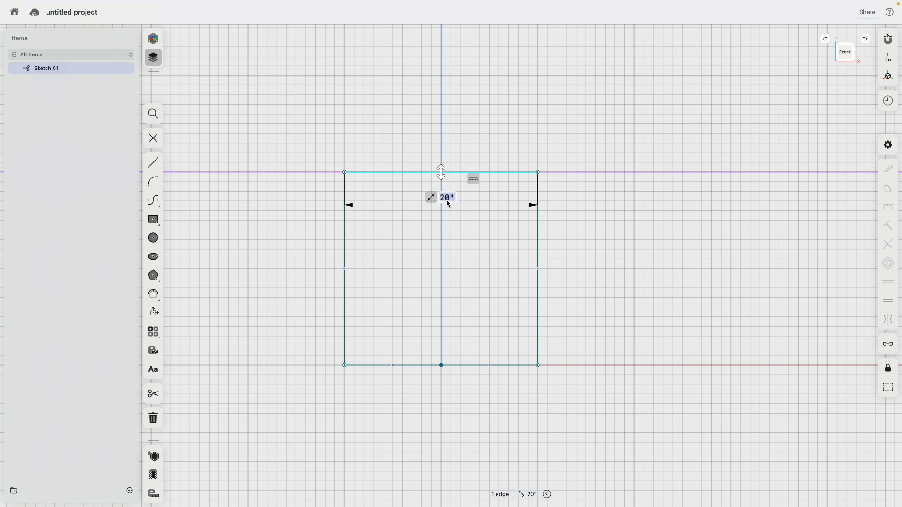
text(66)
key(Return)
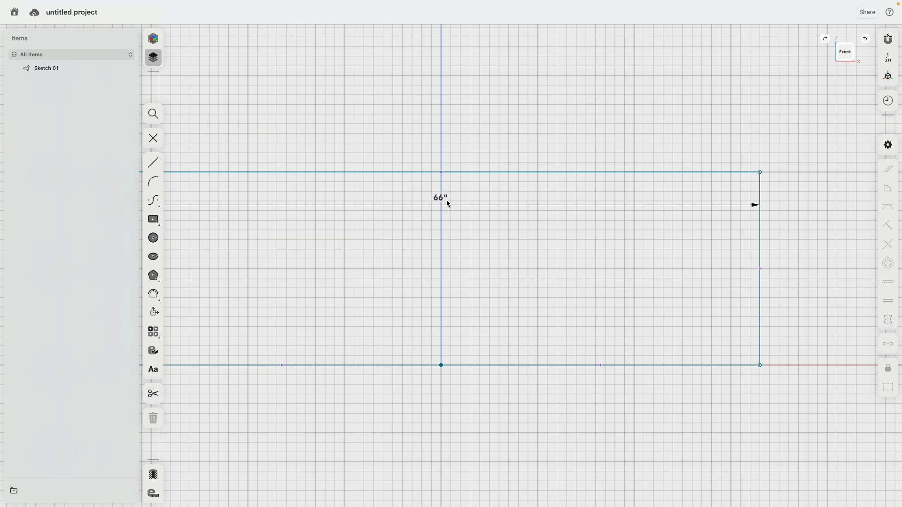
click(759, 235)
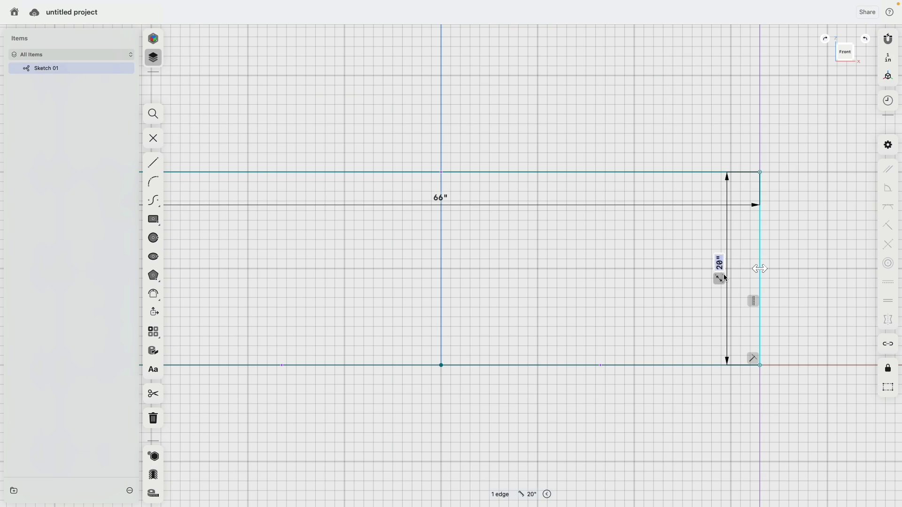
key(Return)
scroll(559, 314, down, 10)
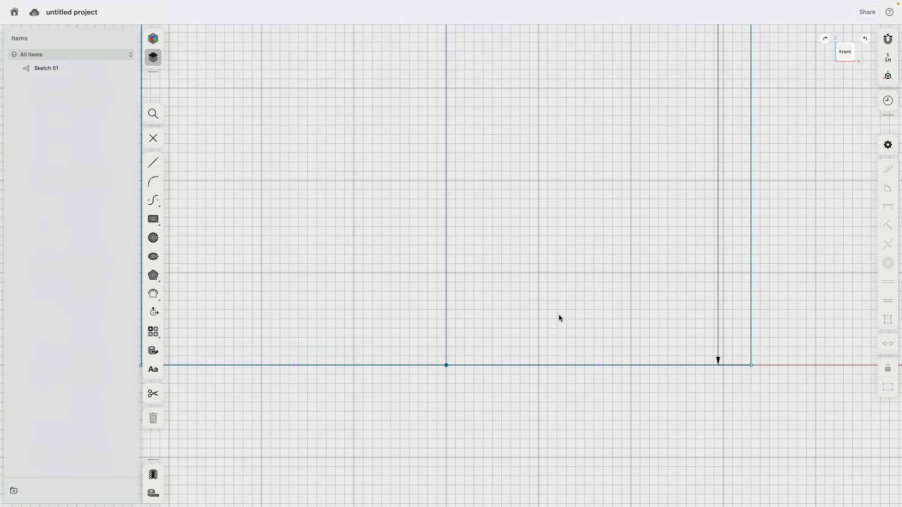
Extrude the rectangle 5 inches toward the front to form a solid slab
right_drag(549, 308, 503, 318)
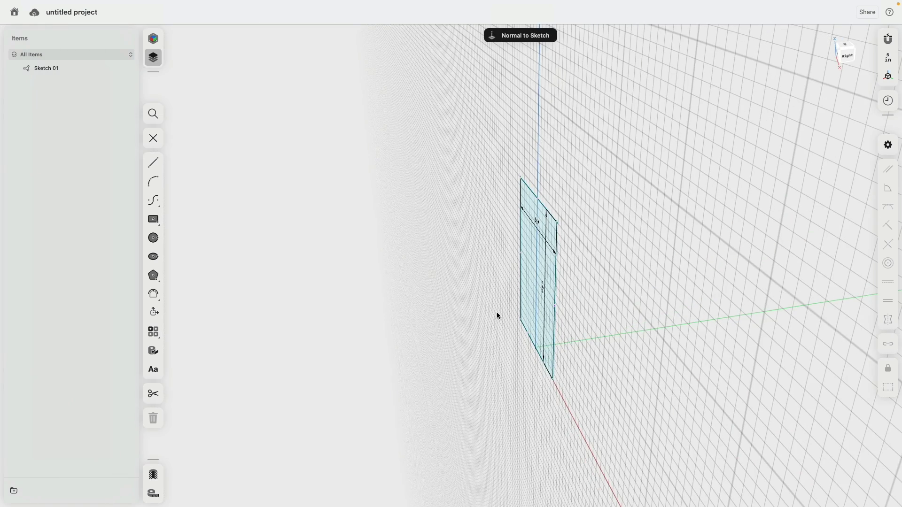
scroll(497, 311, up, 5)
click(526, 205)
key(e)
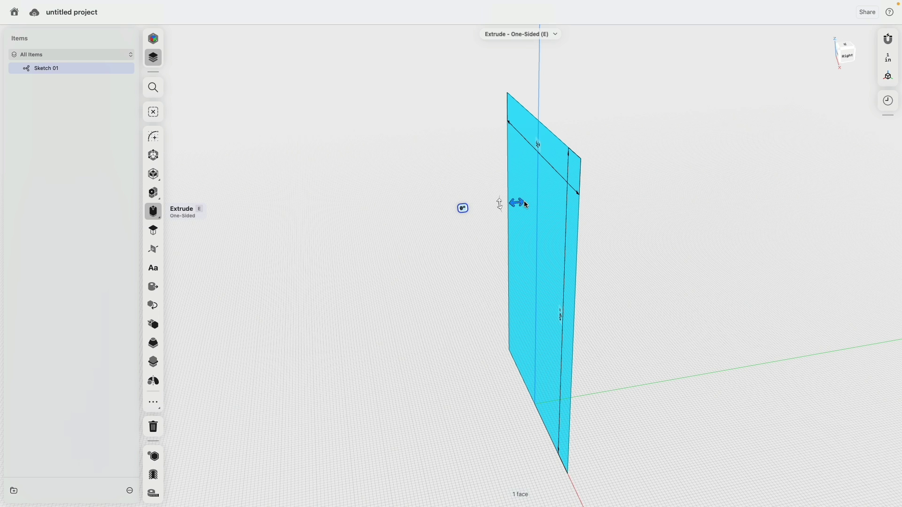
drag(516, 207, 512, 207)
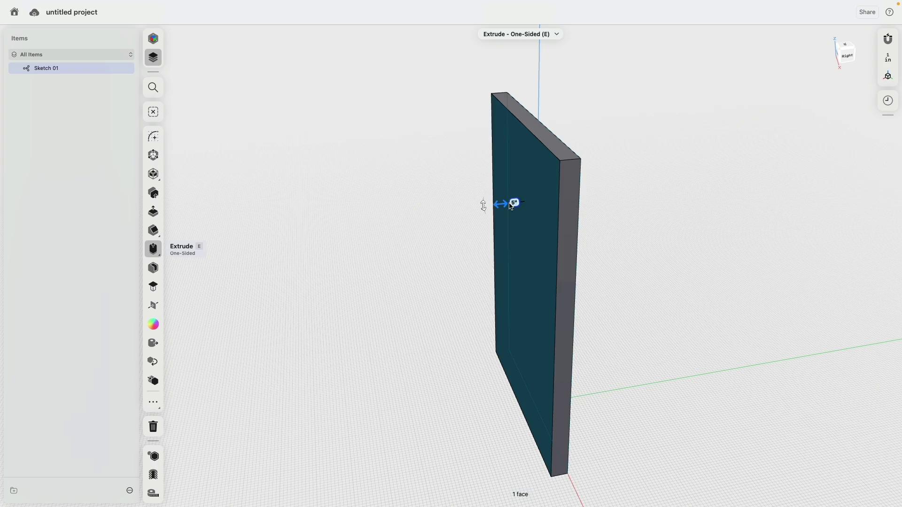
click(687, 183)
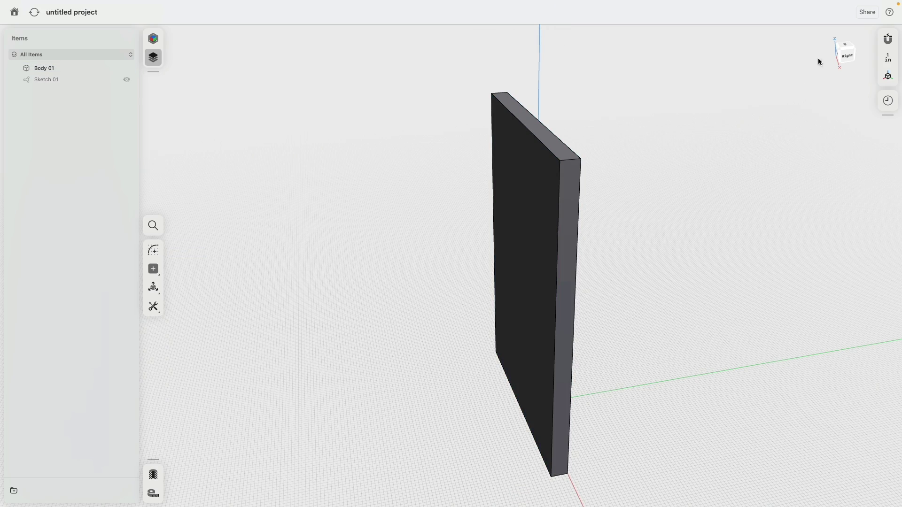
Show the modeling history and start a line sketch on the side plane in the right view
click(888, 101)
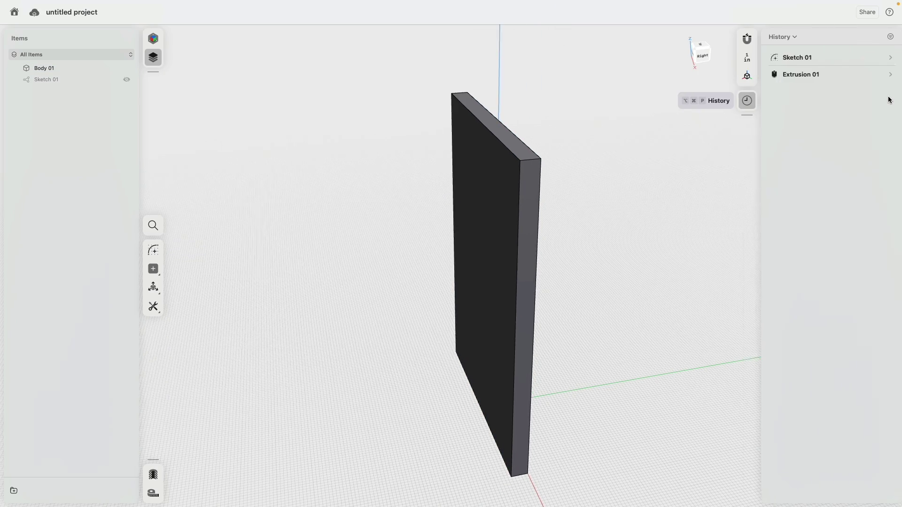
click(702, 56)
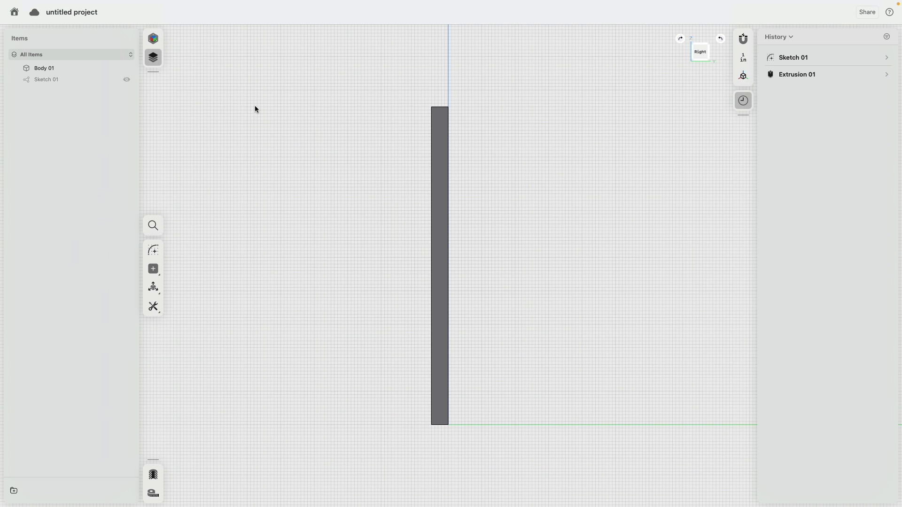
click(153, 250)
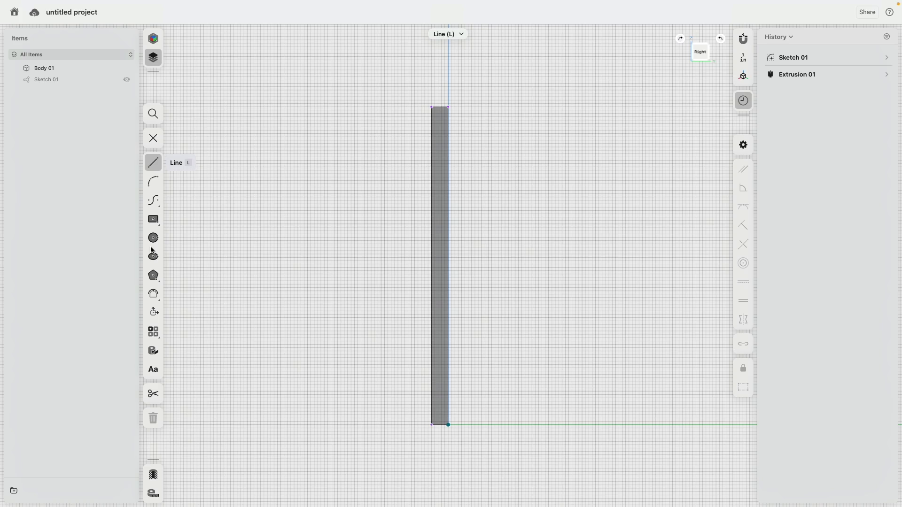
right_drag(281, 192, 388, 241)
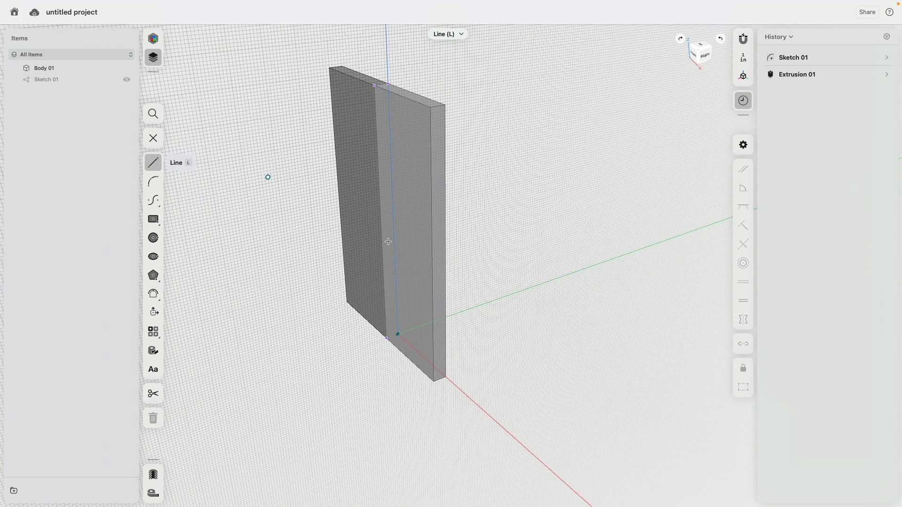
click(704, 55)
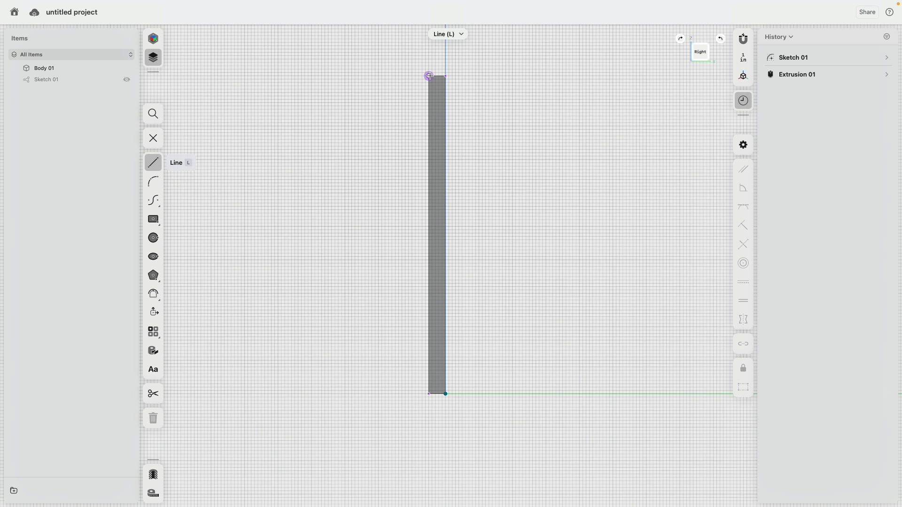
Draw a 95-inch line down the slab's front edge and a 3-inch line outward from its lower end
click(430, 76)
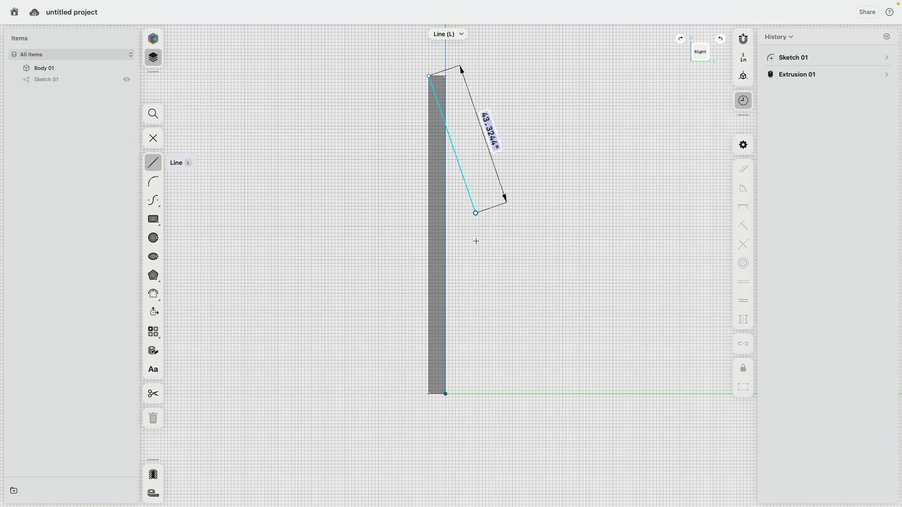
click(430, 394)
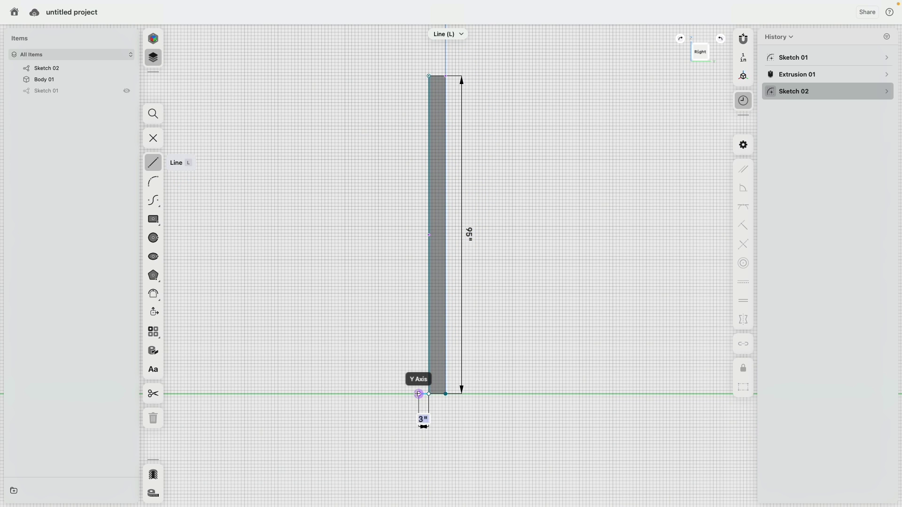
click(419, 394)
key(Escape)
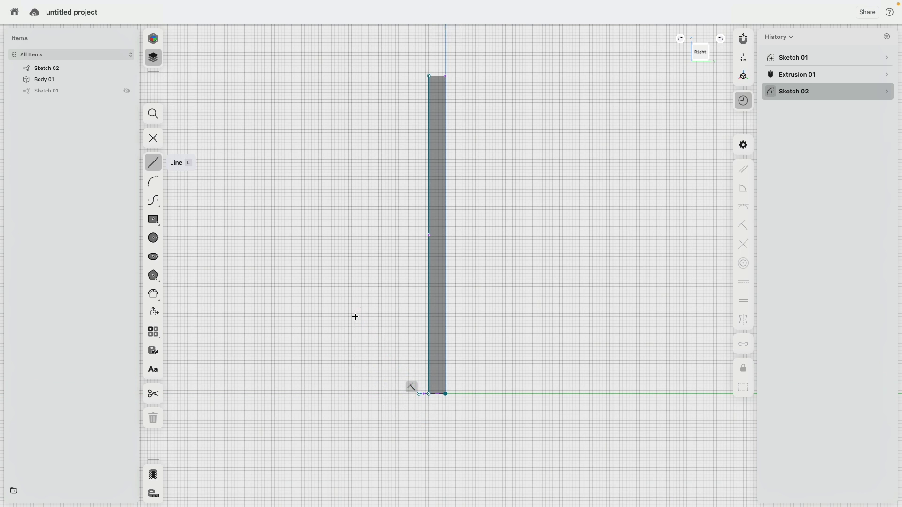
Draw a line about 8 inches long outward from the upper end of the slab's front edge
click(430, 76)
click(402, 73)
key(Escape)
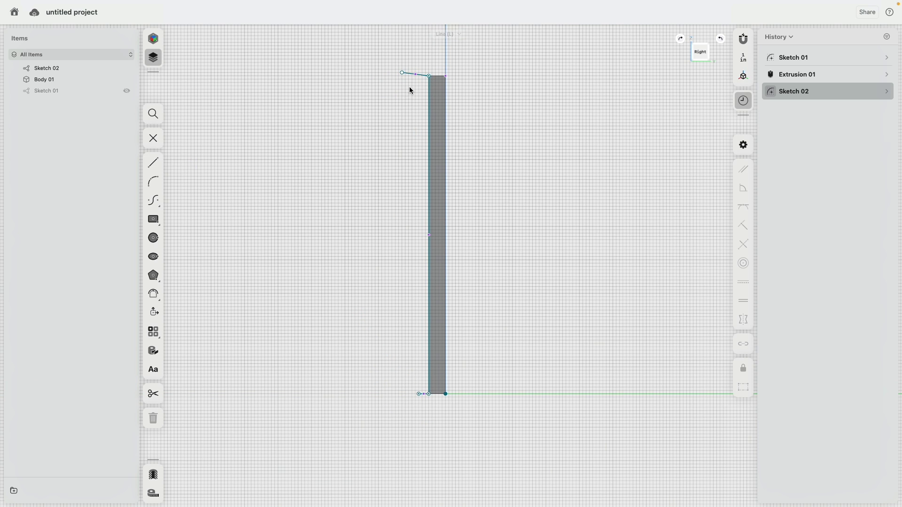
Constrain the two short lines at the upper and lower ends of the front edge to horizontal
click(412, 75)
scroll(422, 401, up, 5)
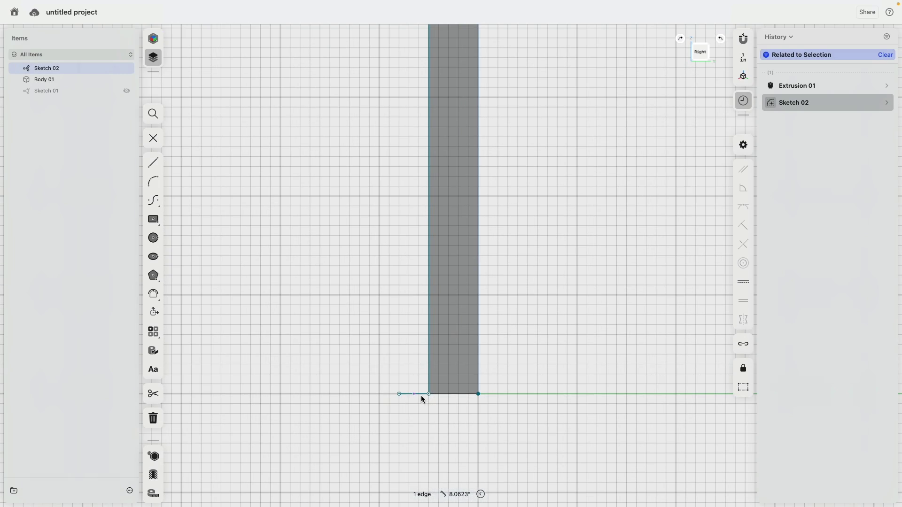
click(419, 394)
scroll(368, 282, down, 5)
click(565, 150)
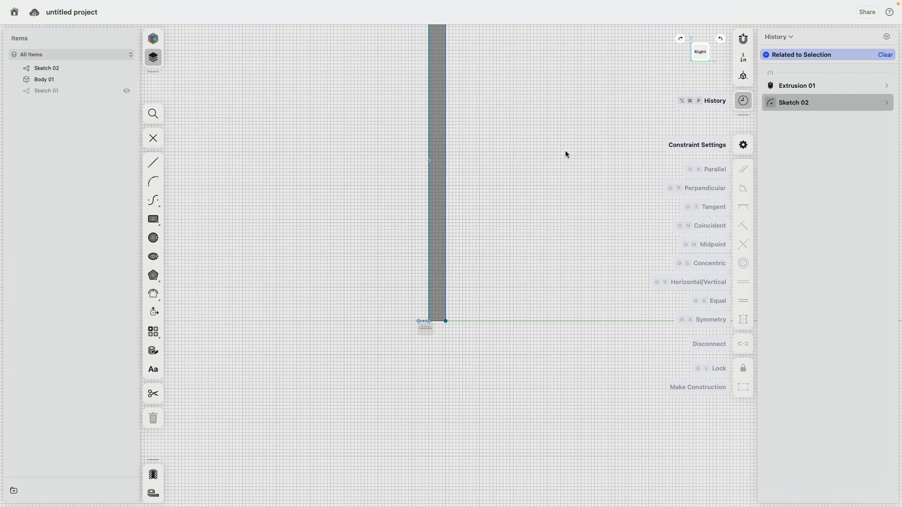
middle_drag(565, 150, 553, 220)
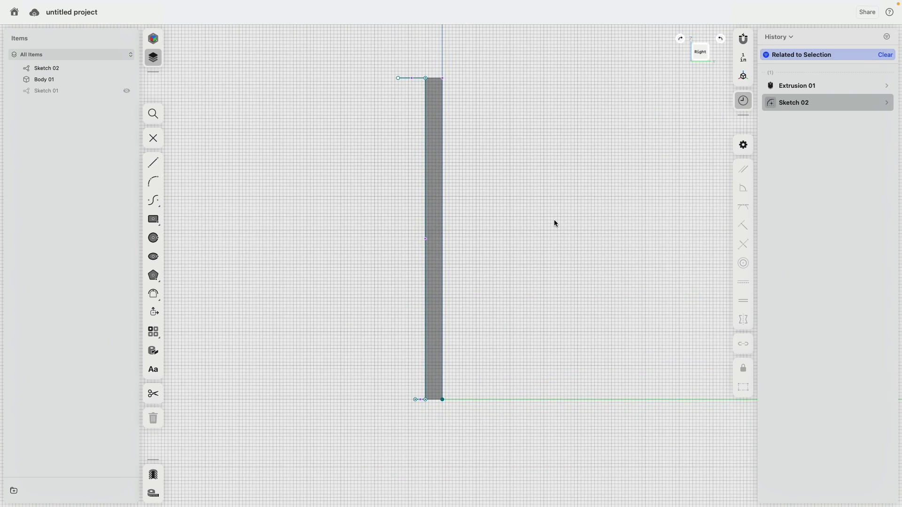
Draw a control point spline from the upper short line's outer end to the lower one's, with two control points in between
click(154, 200)
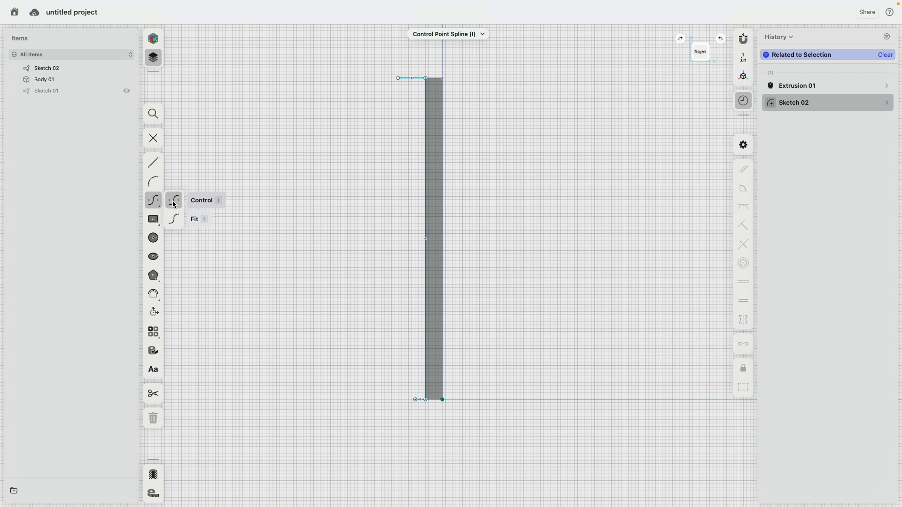
click(174, 205)
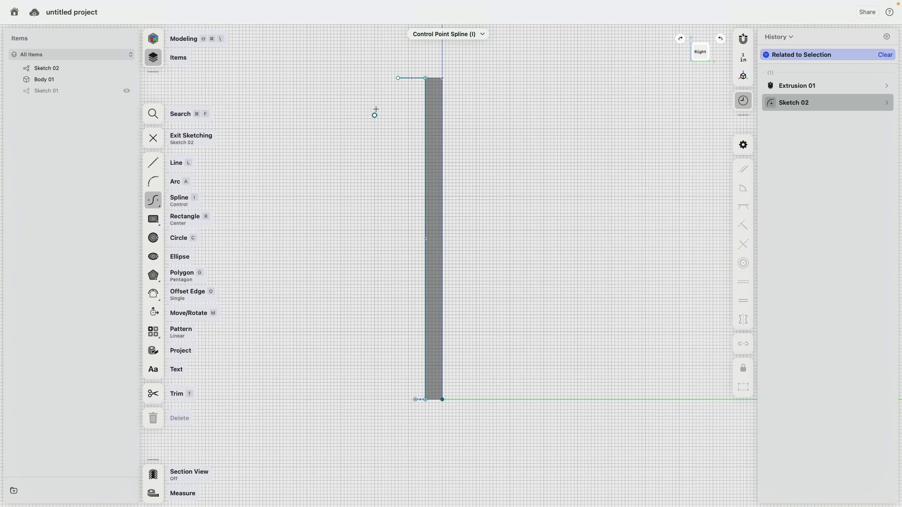
click(335, 187)
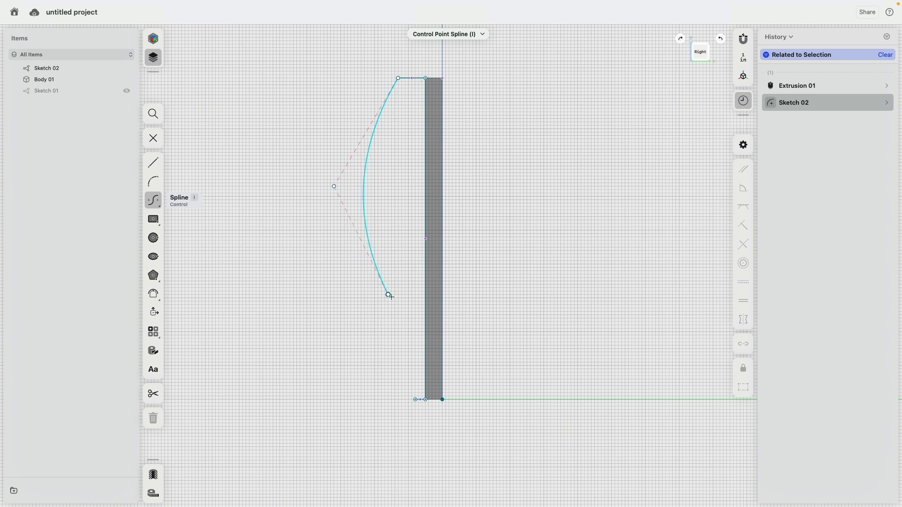
click(409, 281)
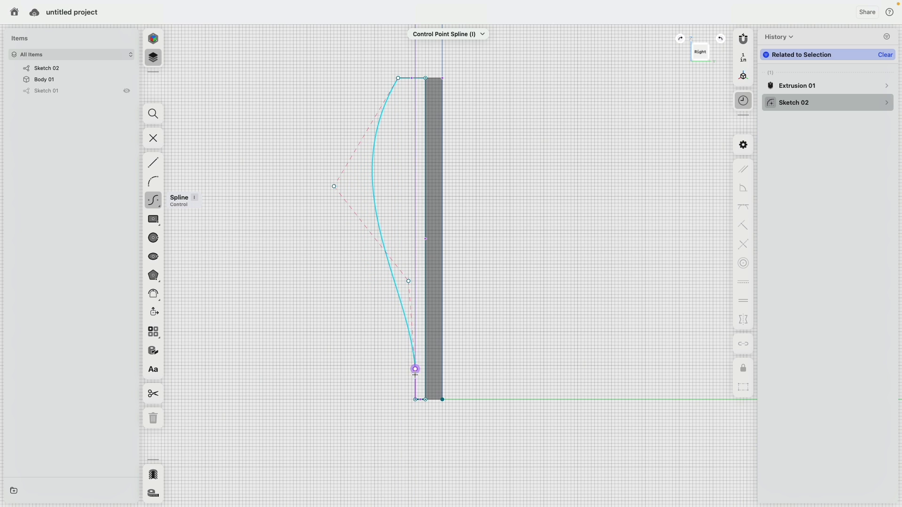
click(416, 400)
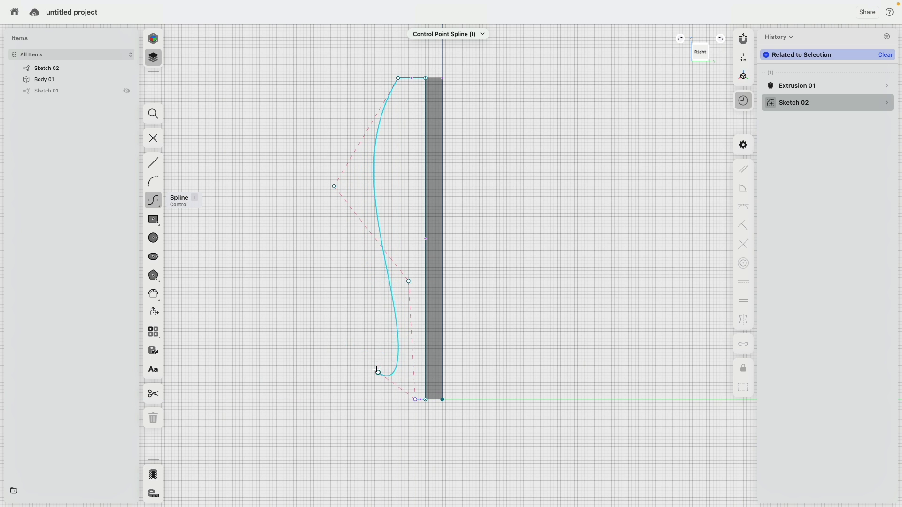
key(Escape)
key(Escape)
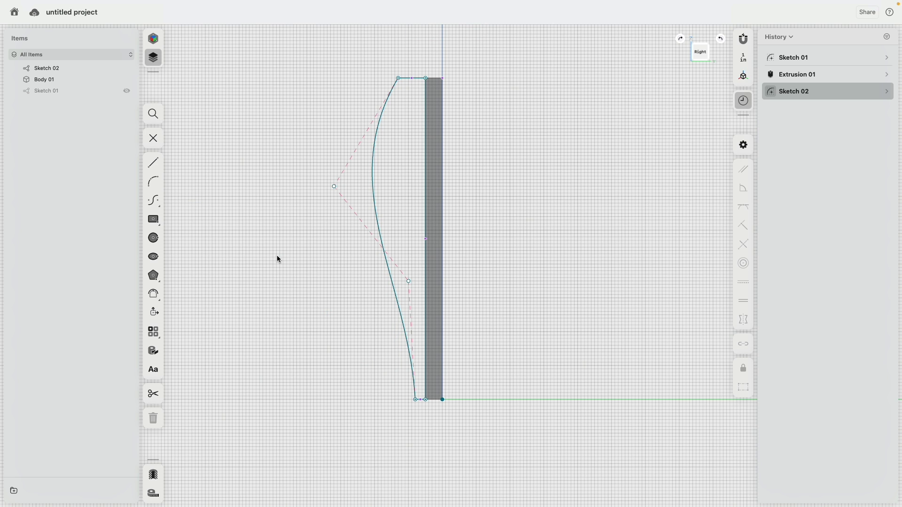
Reshape the spline by moving its upper control point and upper end outward and its lower control point up and inward; exit the sketch
drag(335, 188, 327, 186)
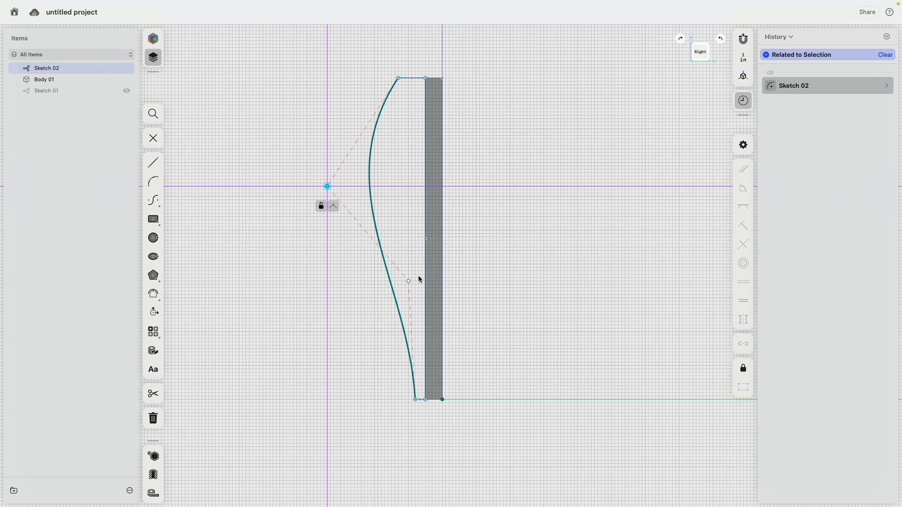
drag(408, 281, 415, 265)
mouse_move(399, 79)
mouse_down()
mouse_move(380, 79)
mouse_move(396, 79)
mouse_move(389, 79)
mouse_up()
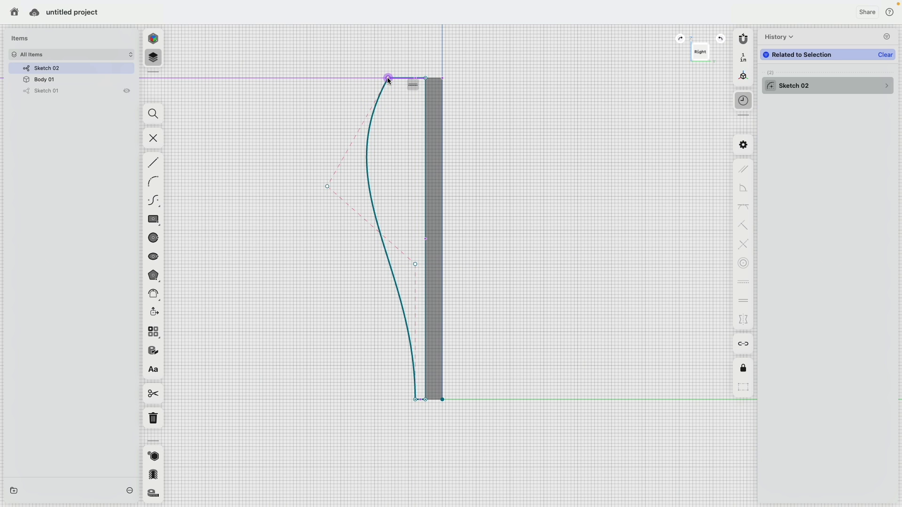
click(534, 196)
click(161, 144)
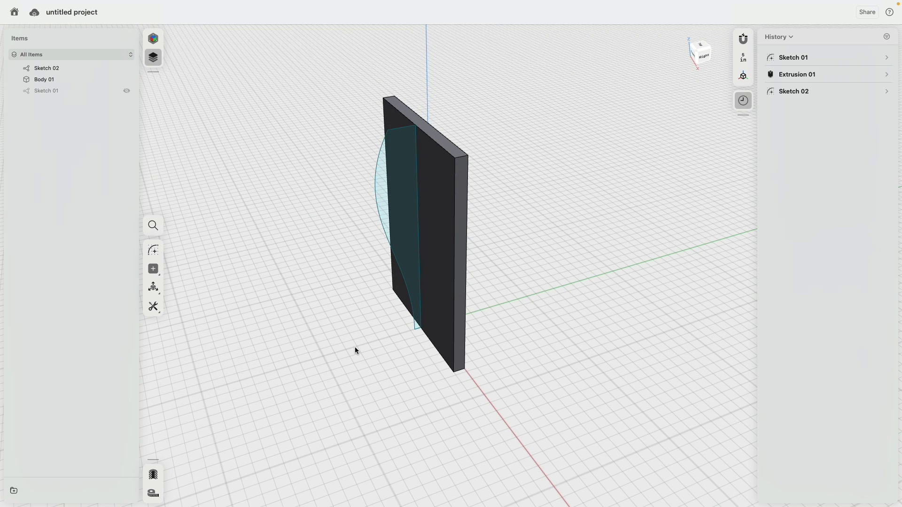
Sketch a closed four-sided profile on the panel's right side face: 95 inches along the front edge, about 3 inches wide below and 6 inches above
click(464, 184)
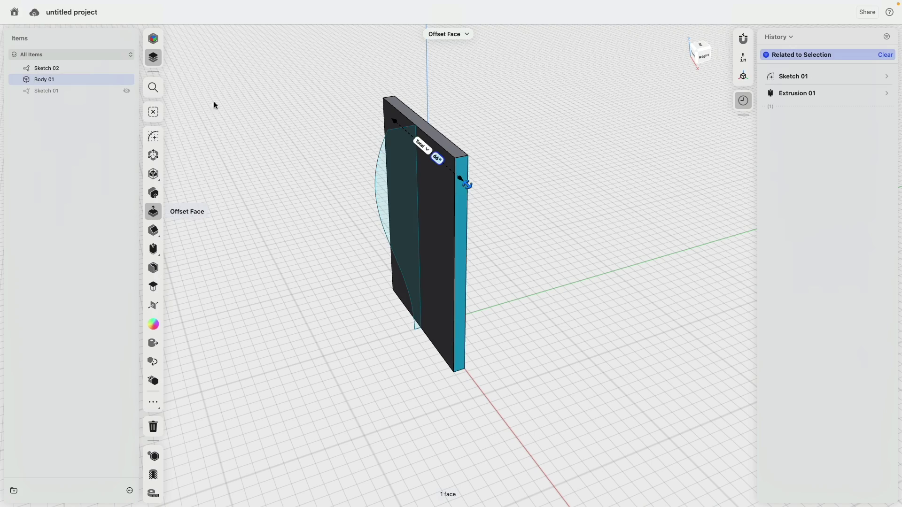
click(156, 140)
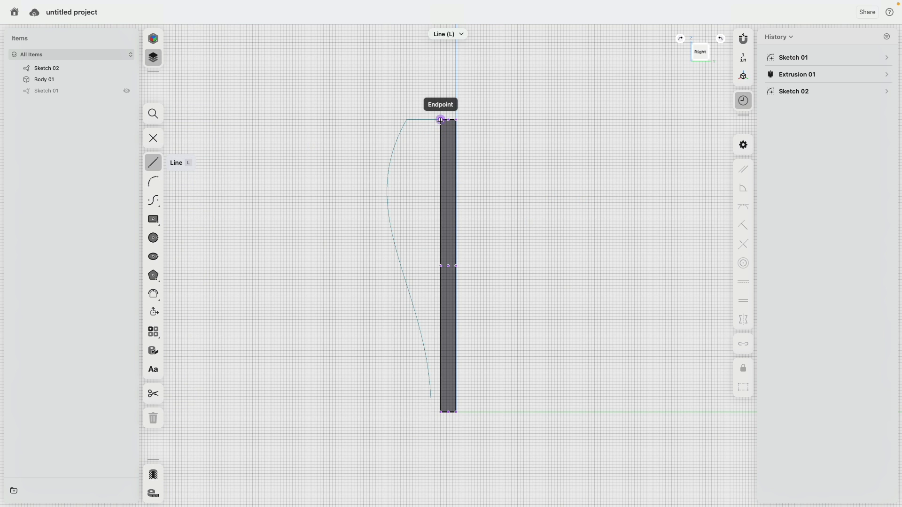
click(440, 121)
click(441, 412)
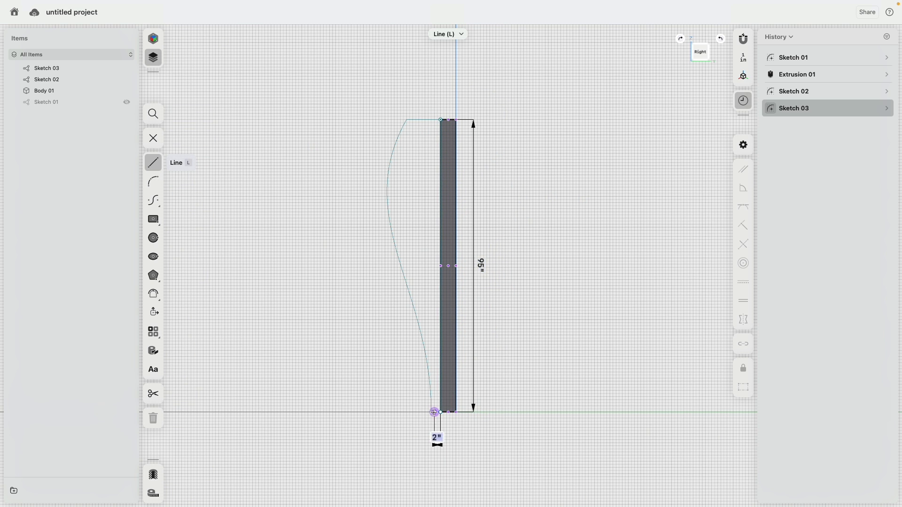
click(431, 412)
click(422, 120)
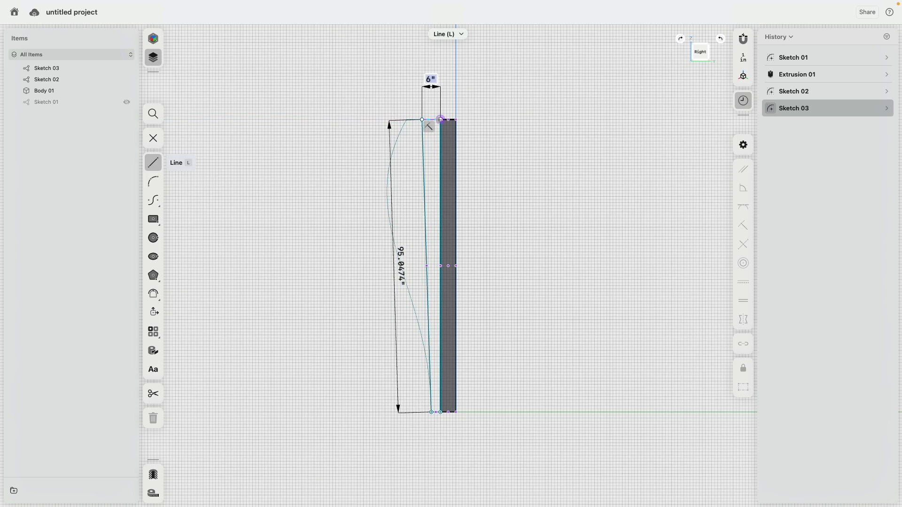
click(440, 120)
key(Escape)
Make the profile's slanted outer line parallel to the panel's front edge
scroll(413, 120, up, 5)
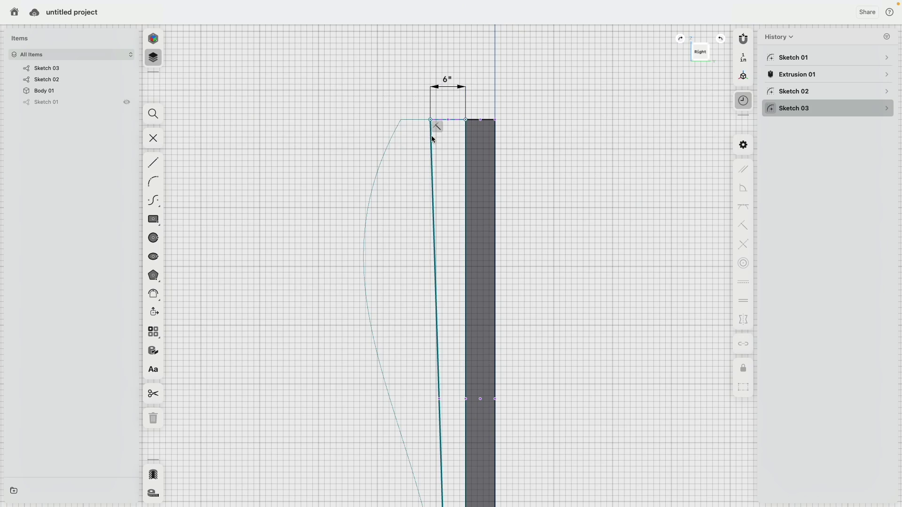
scroll(429, 161, down, 3)
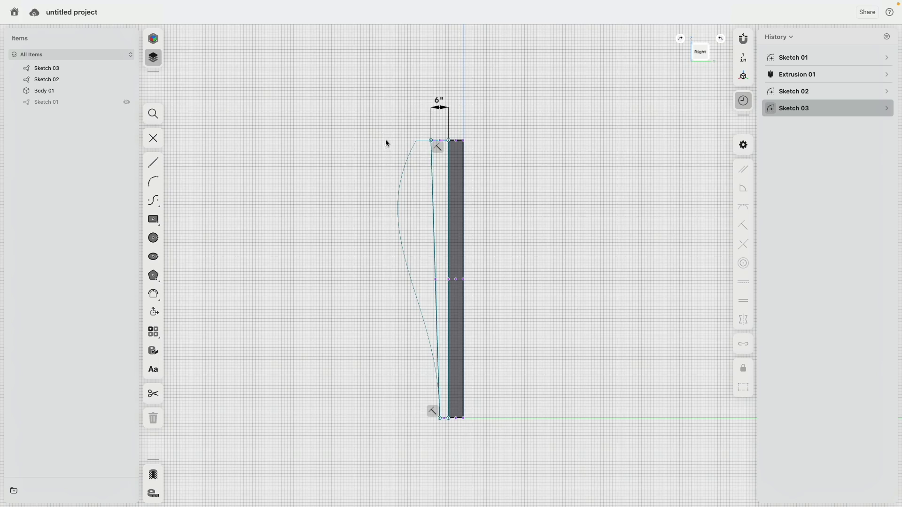
mouse_move(385, 139)
right_down()
mouse_move(415, 194)
mouse_move(501, 174)
right_up()
scroll(480, 170, up, 3)
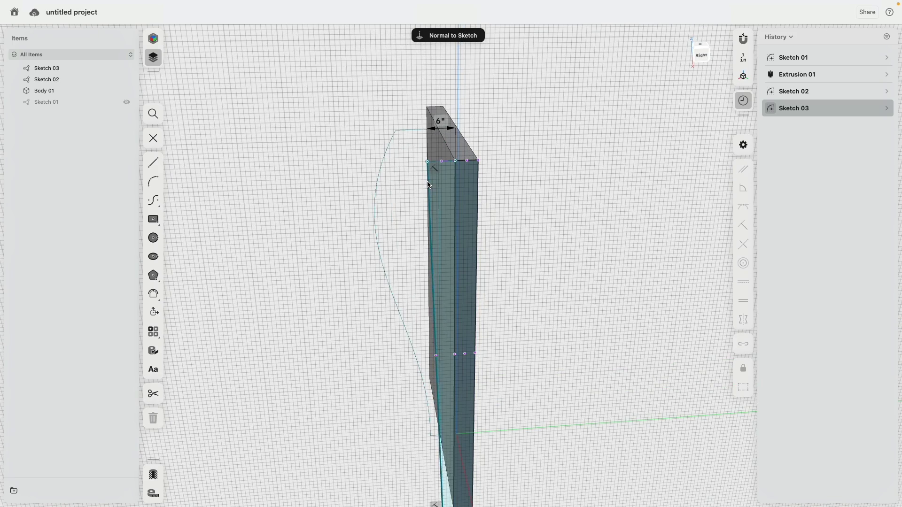
click(429, 187)
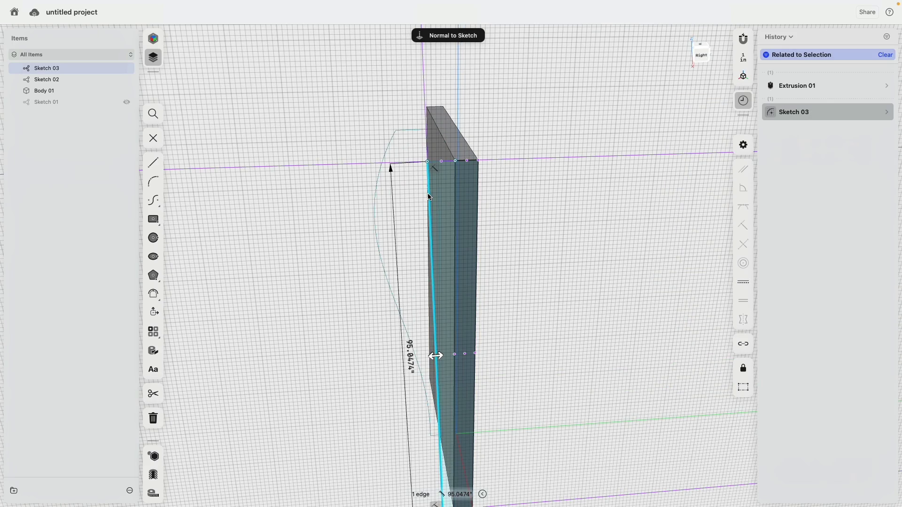
double_click(453, 200)
click(567, 237)
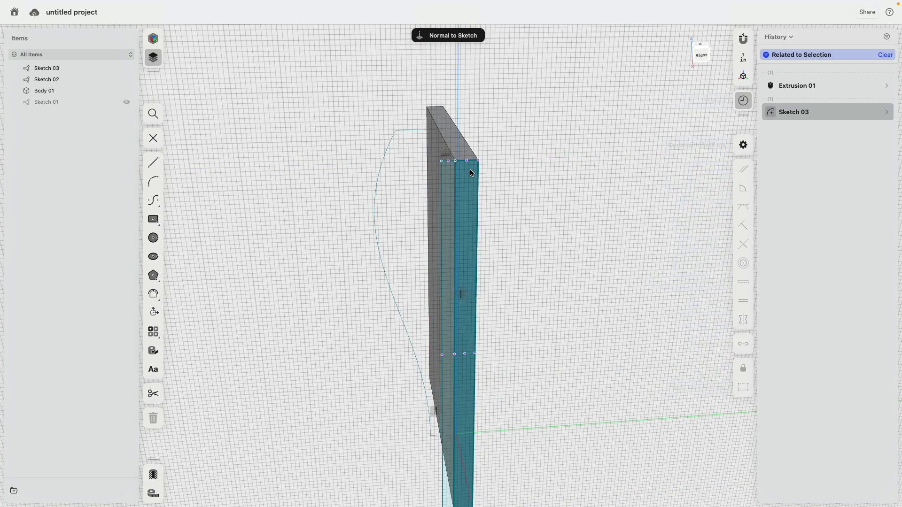
Set the length of the profile's upper short line to 3 inches and exit the sketch
scroll(477, 168, up, 4)
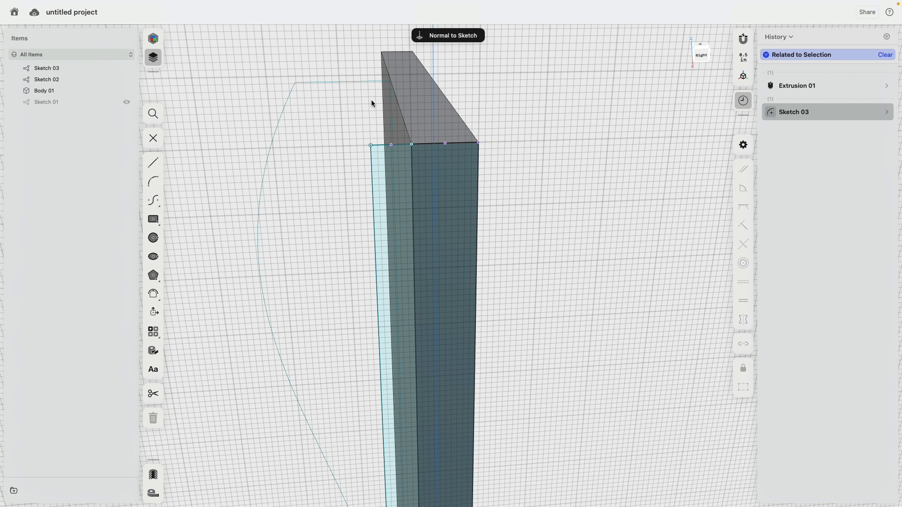
click(395, 145)
scroll(452, 145, down, 3)
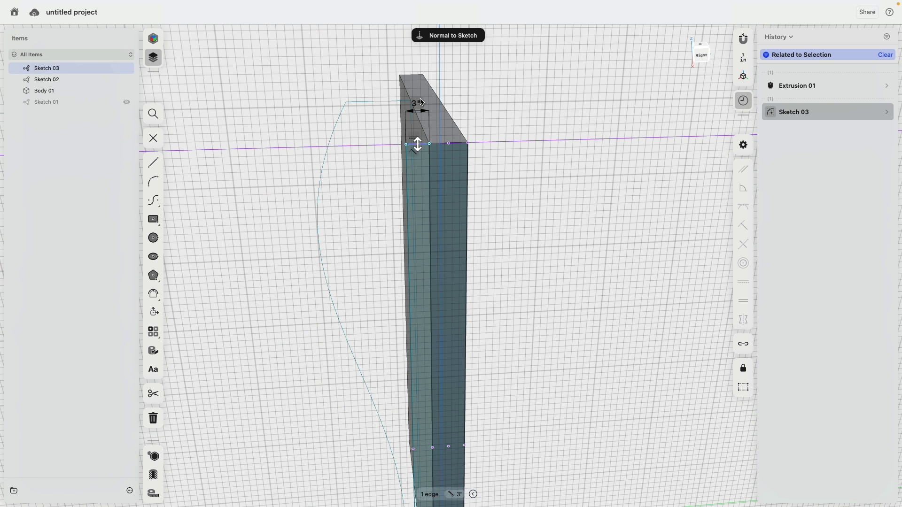
click(536, 145)
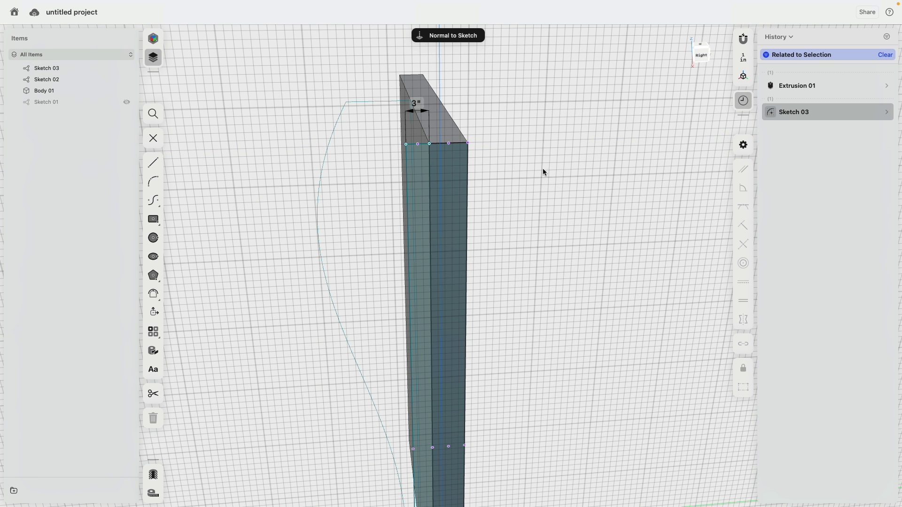
scroll(544, 188, down, 5)
middle_drag(548, 282, 545, 244)
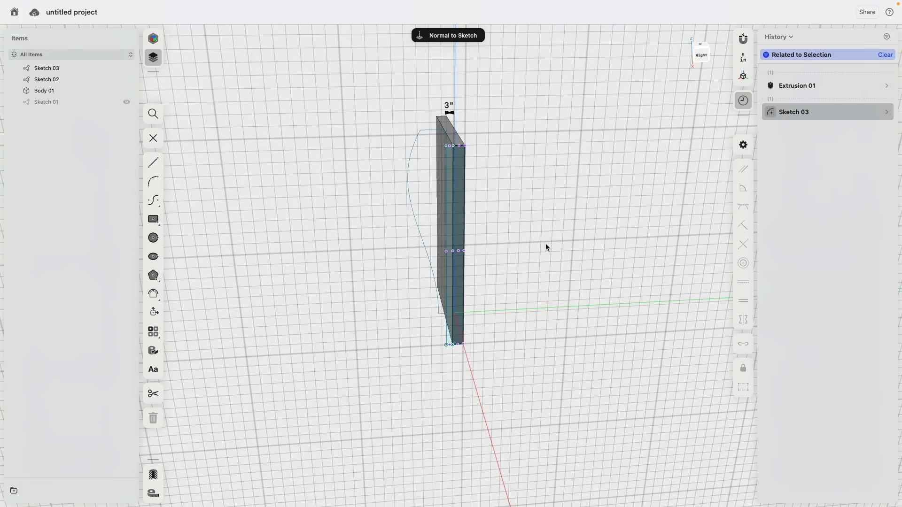
click(154, 141)
Start a sketch on the panel's left side face and draw a 95-inch line along its front edge
right_drag(322, 199, 454, 217)
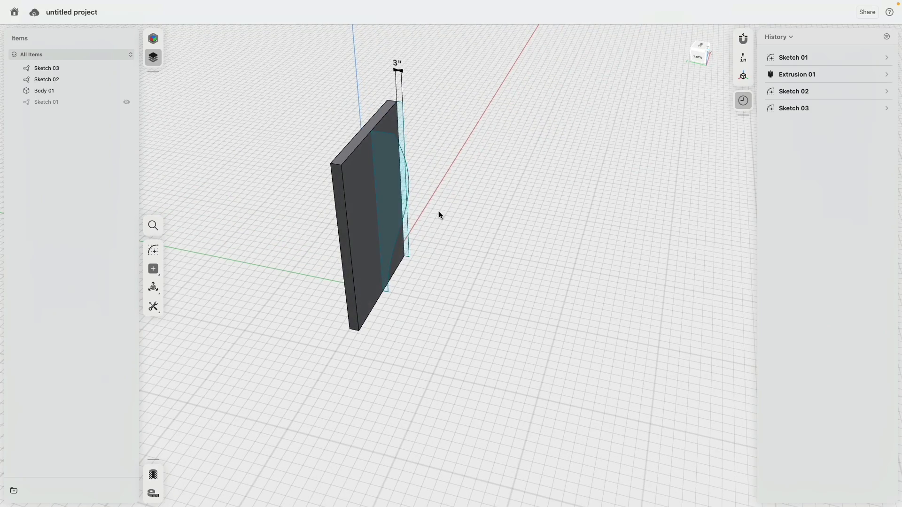
click(340, 198)
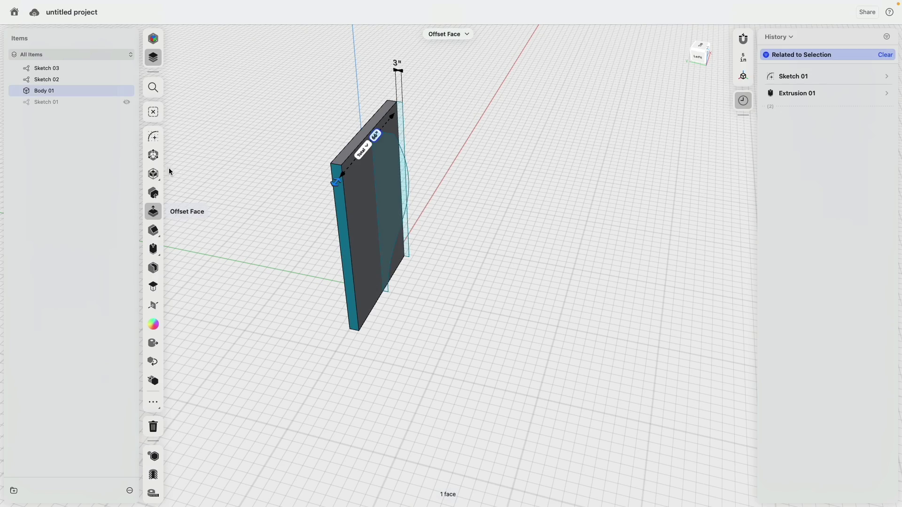
click(153, 136)
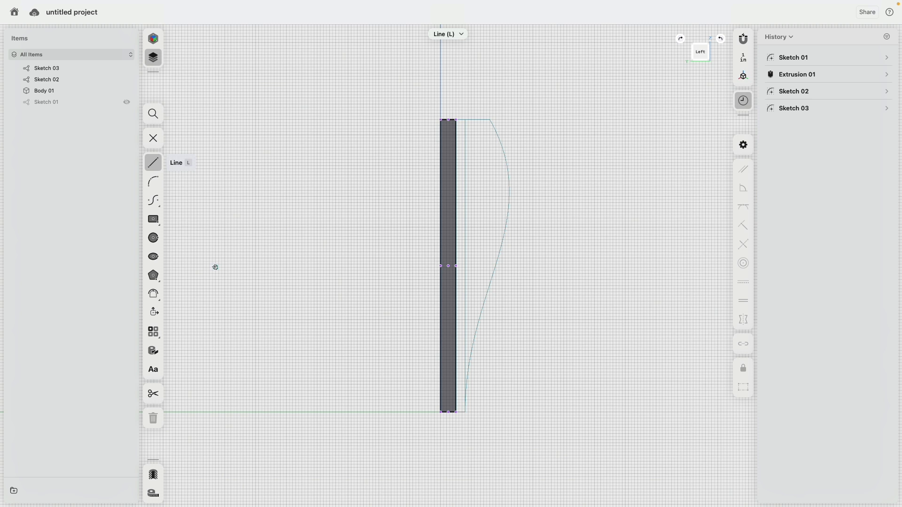
click(454, 121)
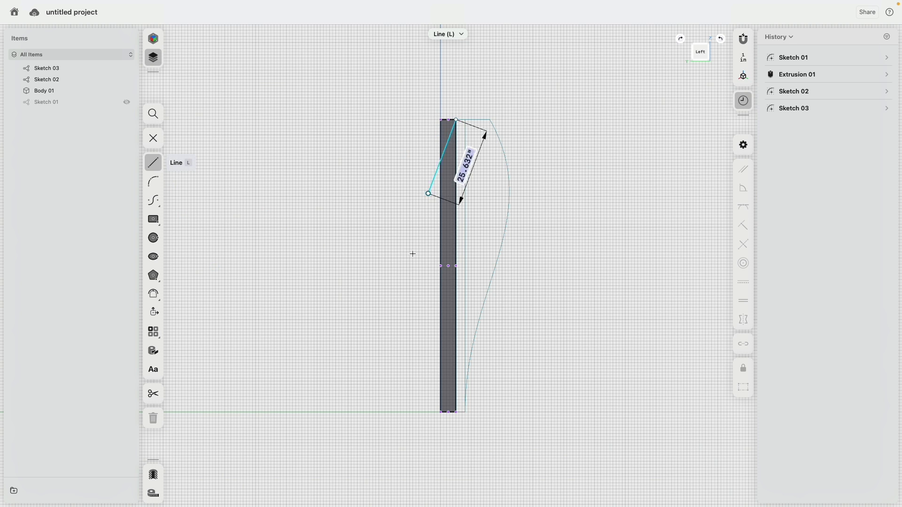
click(456, 412)
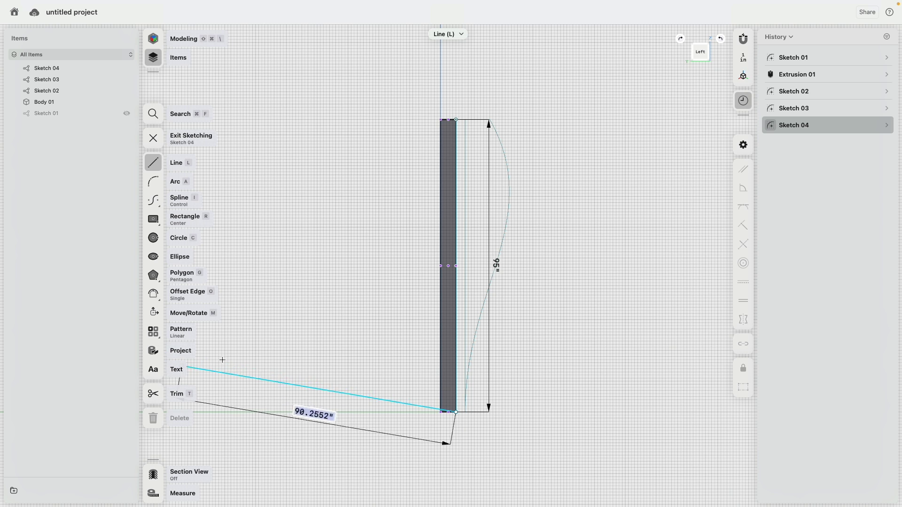
key(Escape)
Project the outer, upper and lower lines of the opposite side's strip profile into this sketch as a linked sketch, and exit sketching
click(154, 352)
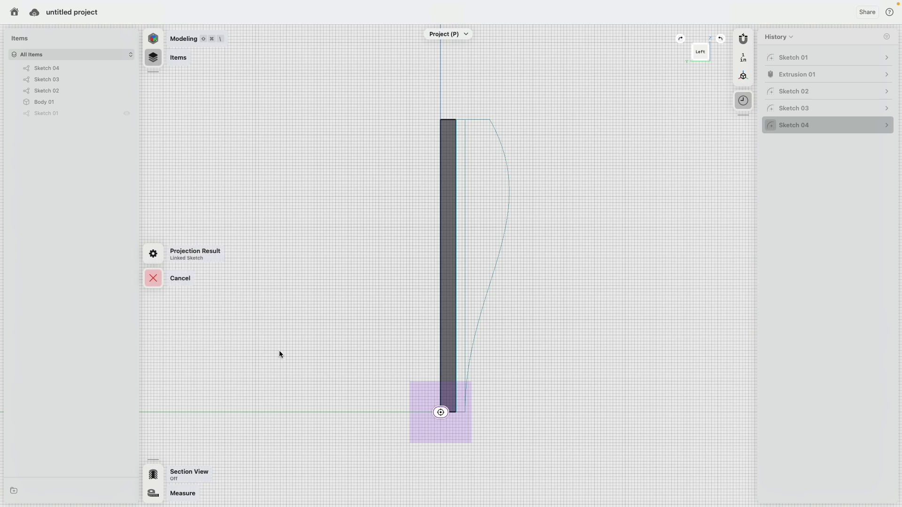
click(152, 256)
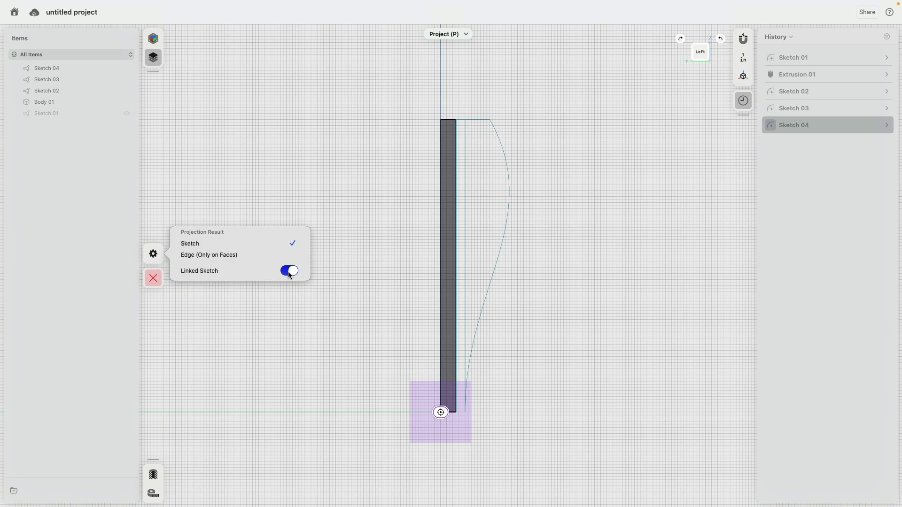
click(385, 249)
right_drag(498, 240, 489, 249)
click(491, 115)
scroll(488, 101, up, 5)
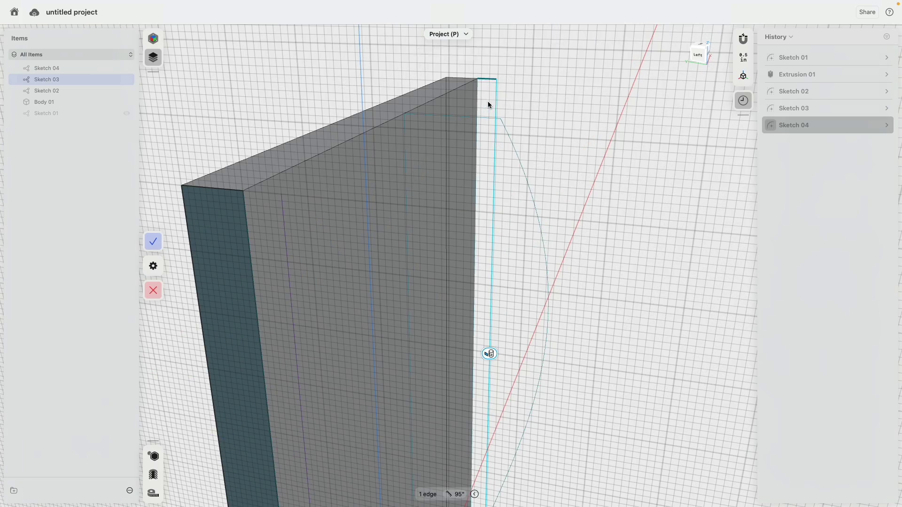
click(529, 187)
scroll(506, 410, down, 5)
scroll(506, 410, up, 5)
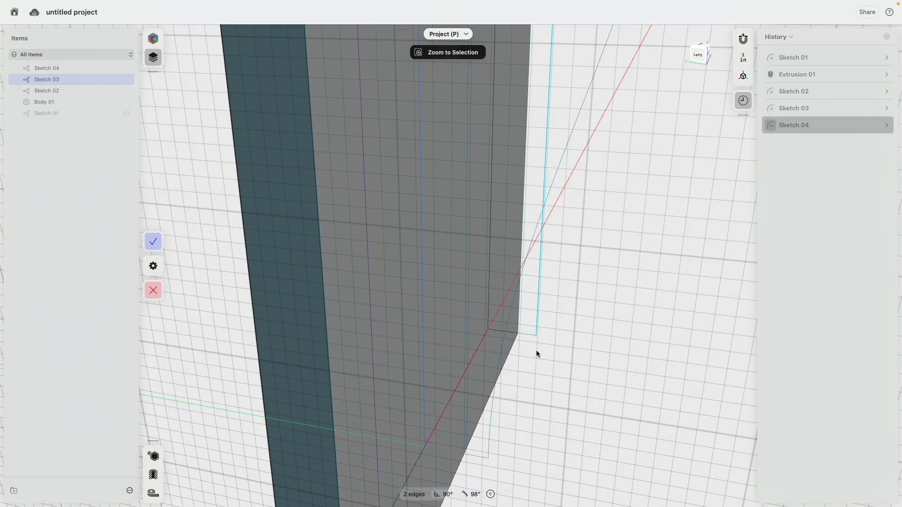
click(527, 337)
scroll(548, 282, down, 4)
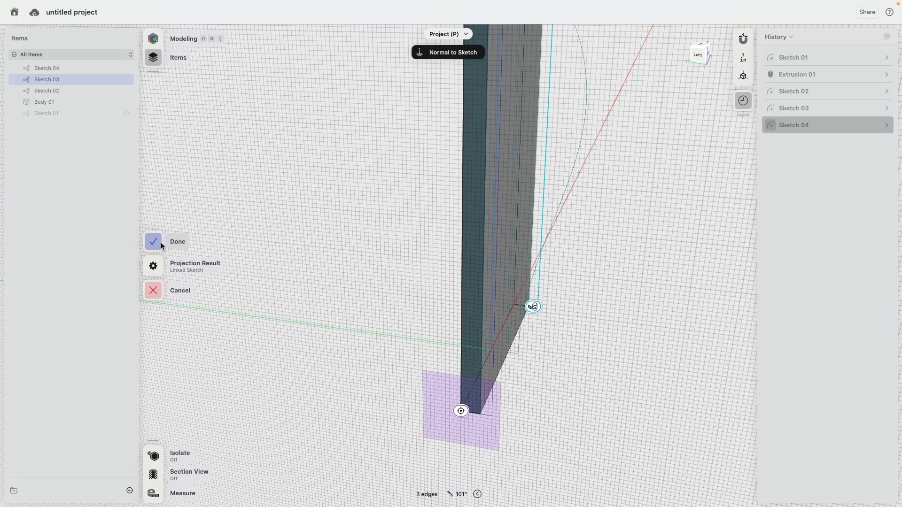
click(156, 242)
scroll(479, 291, down, 2)
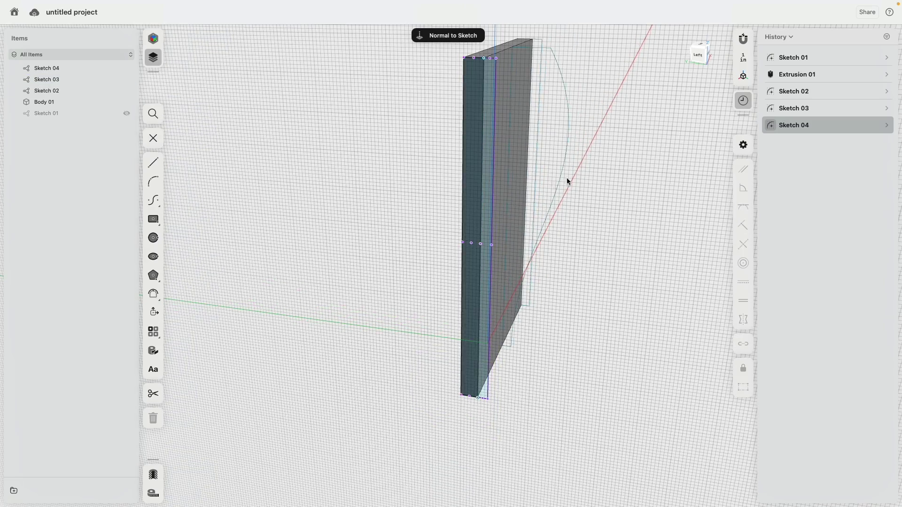
mouse_move(567, 178)
right_down()
mouse_move(568, 249)
mouse_move(599, 187)
right_up()
key(Escape)
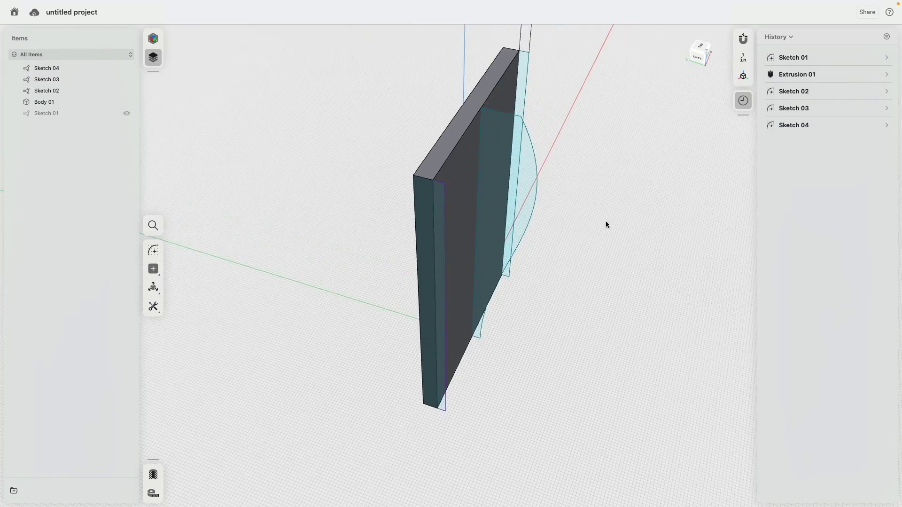
right_drag(598, 228, 593, 213)
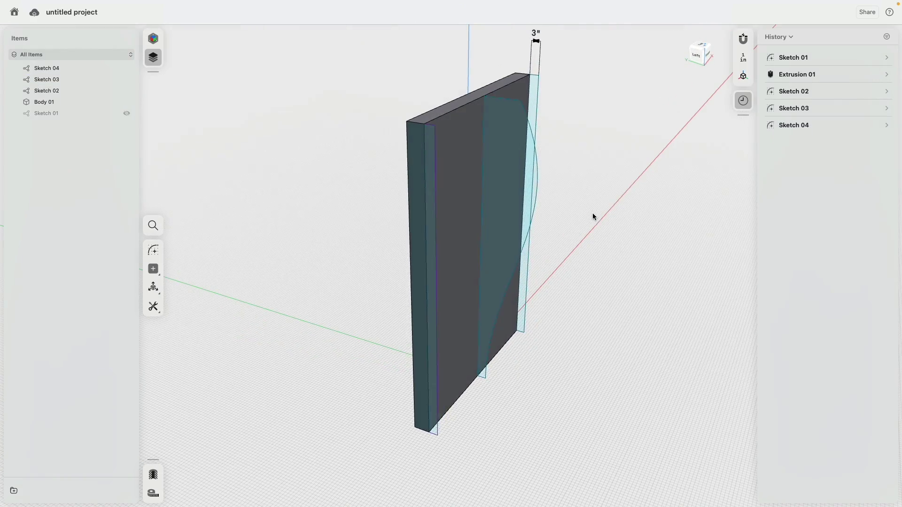
Loft the two side strip profiles and the curved central profile into a bulging body across the panel's front
click(432, 141)
click(516, 134)
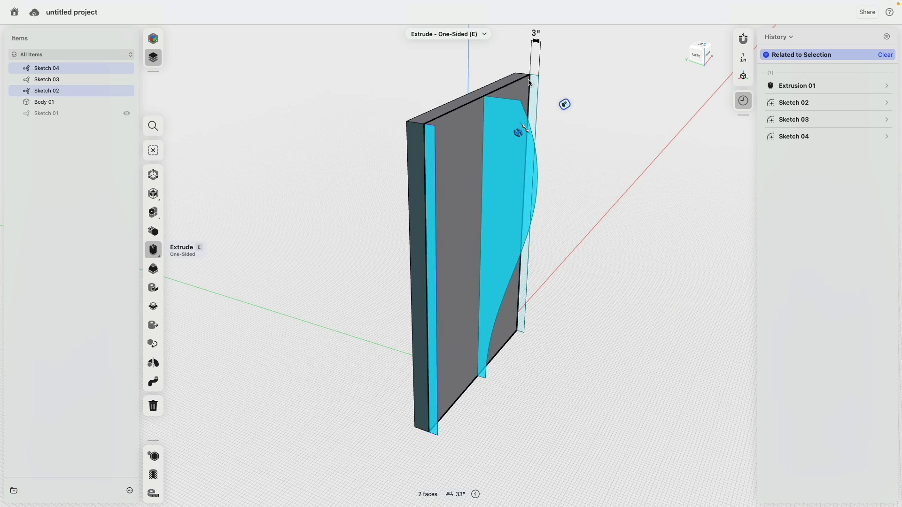
click(536, 84)
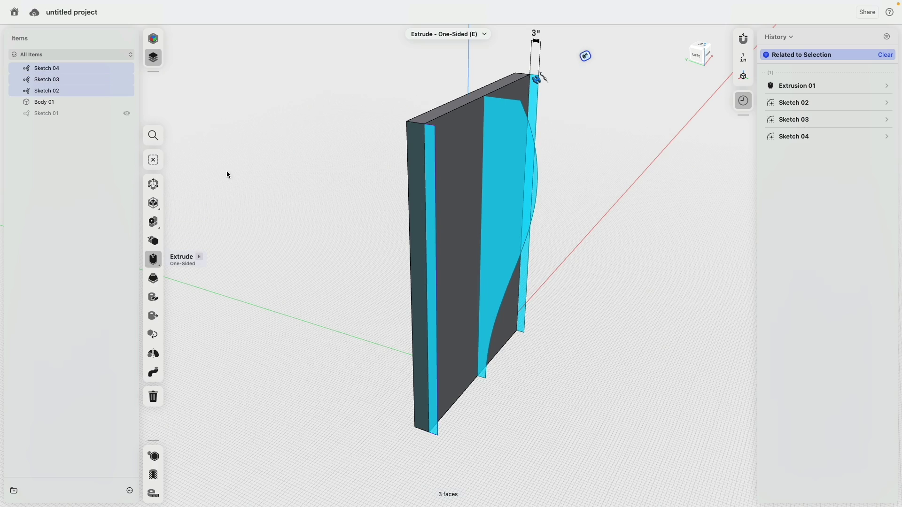
click(153, 280)
middle_drag(280, 258, 334, 306)
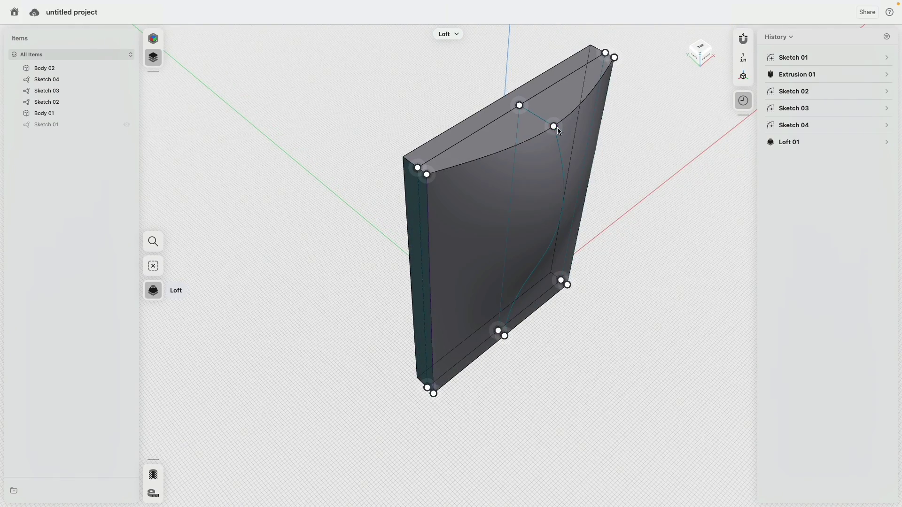
click(154, 266)
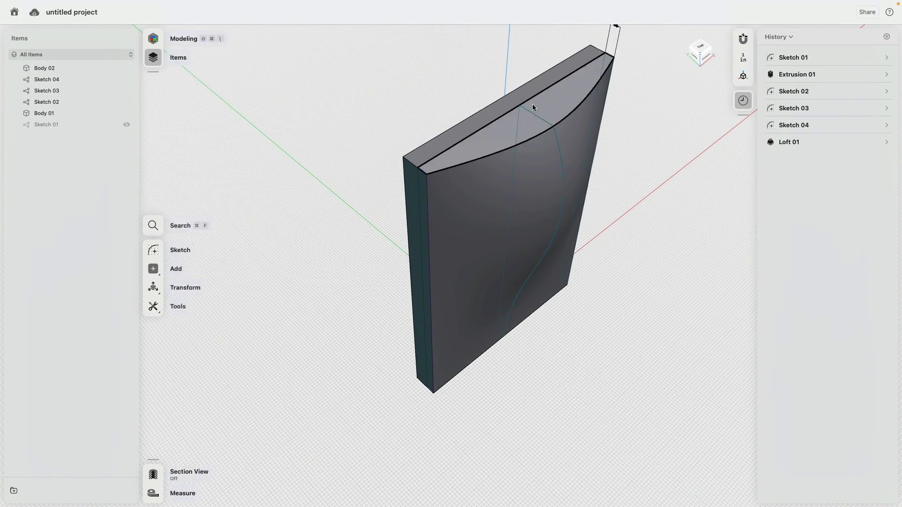
Pull the upper control point of the central profile's spline farther outward for a fuller bulge, and exit the sketch
click(539, 121)
click(555, 129)
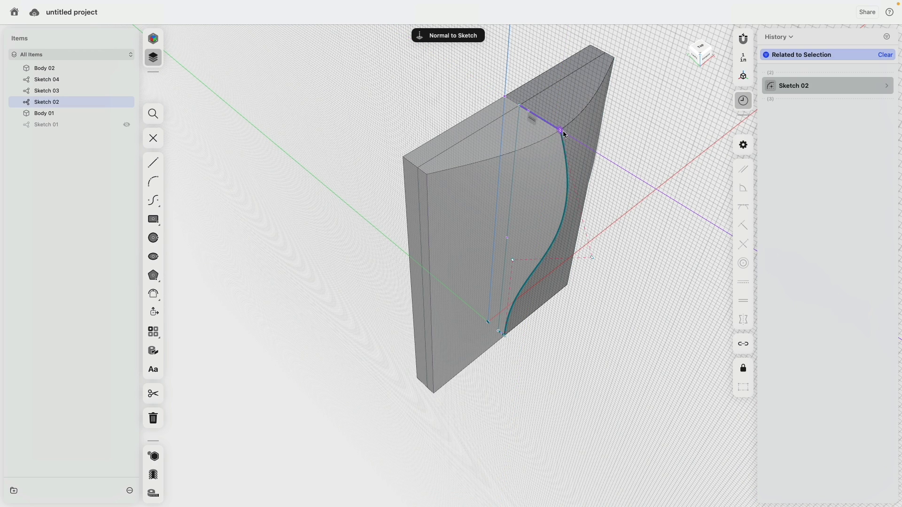
mouse_move(565, 135)
mouse_down()
mouse_move(527, 112)
mouse_move(551, 126)
mouse_up()
right_drag(655, 270, 700, 93)
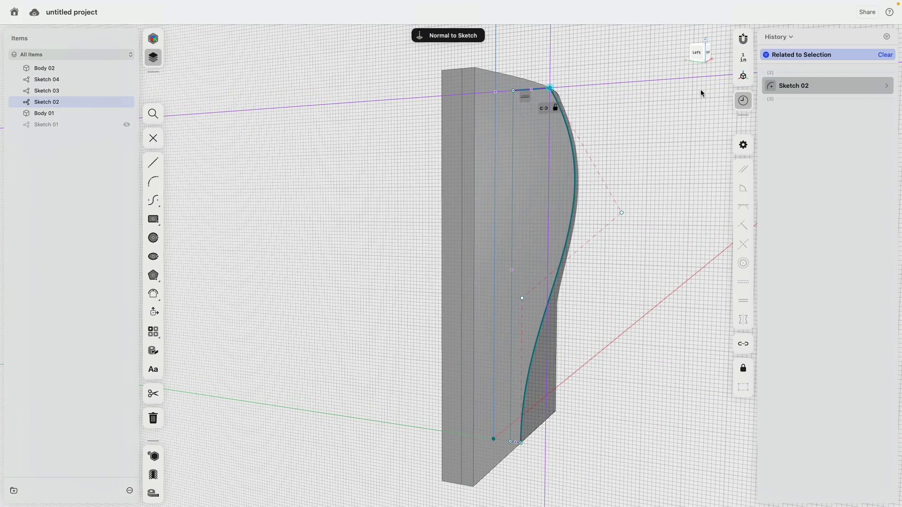
click(697, 53)
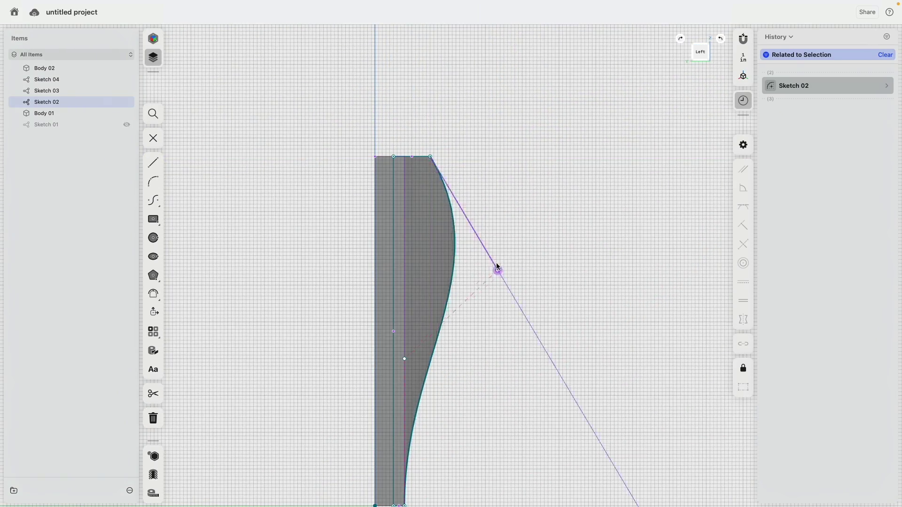
mouse_move(498, 267)
mouse_down()
mouse_move(487, 195)
mouse_move(481, 261)
mouse_move(481, 233)
mouse_move(506, 231)
mouse_move(513, 266)
mouse_up()
click(615, 172)
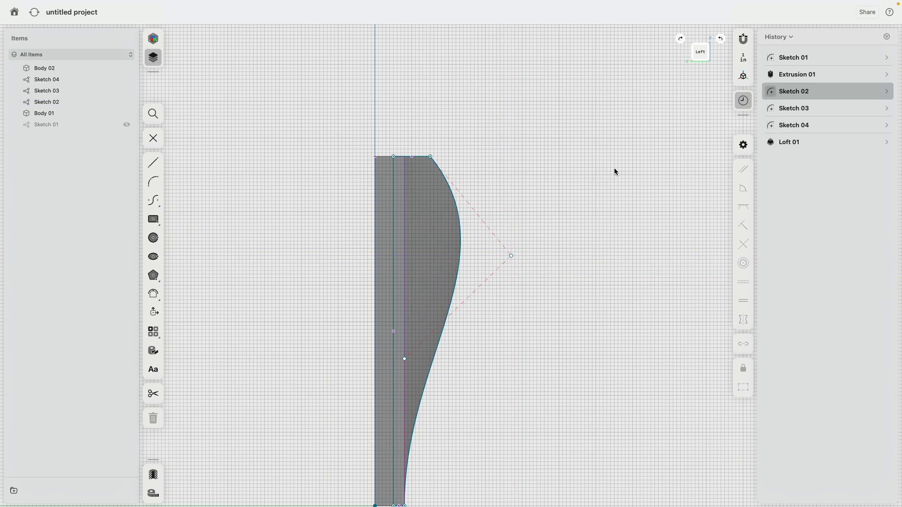
mouse_move(614, 171)
right_down()
mouse_move(480, 226)
mouse_move(377, 209)
mouse_move(415, 250)
right_up()
key(Escape)
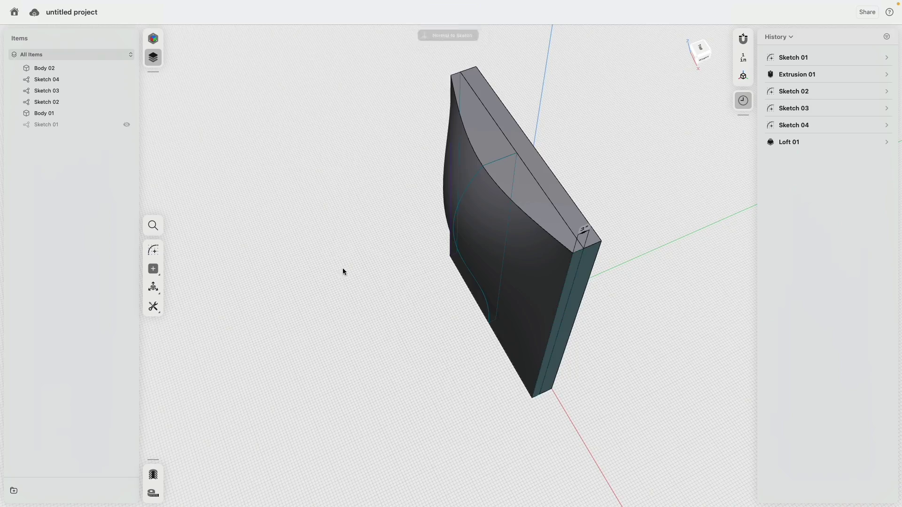
On the front plane, sketch a diagonal rectangle about 16 inches wide outside the panel's left edge, spanning the full 95-inch height
right_drag(342, 271, 405, 264)
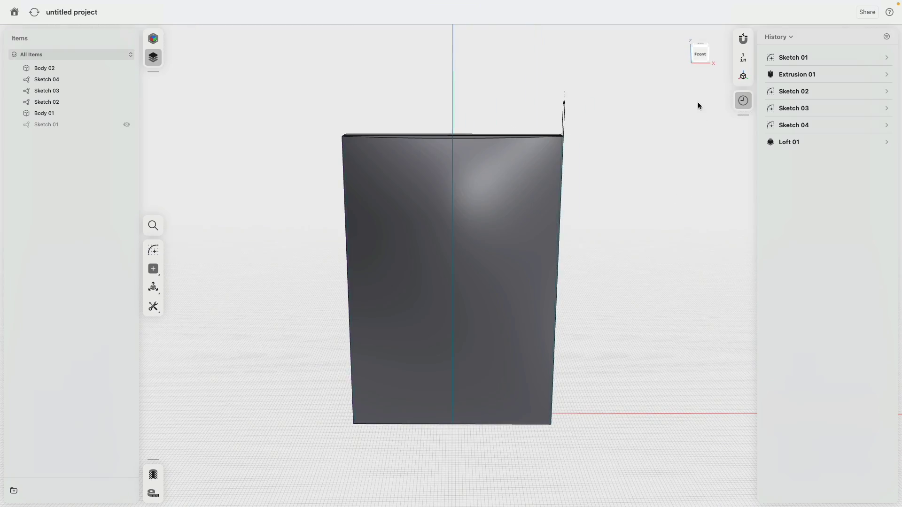
click(700, 55)
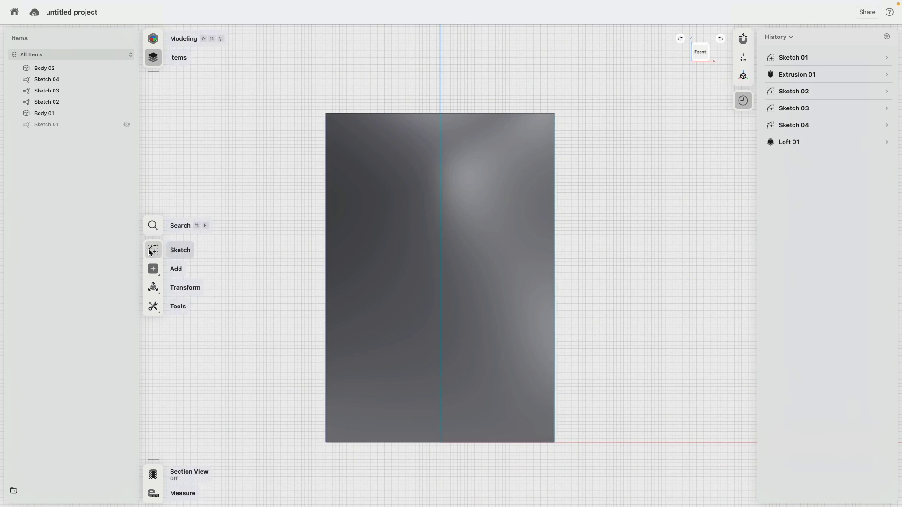
click(172, 250)
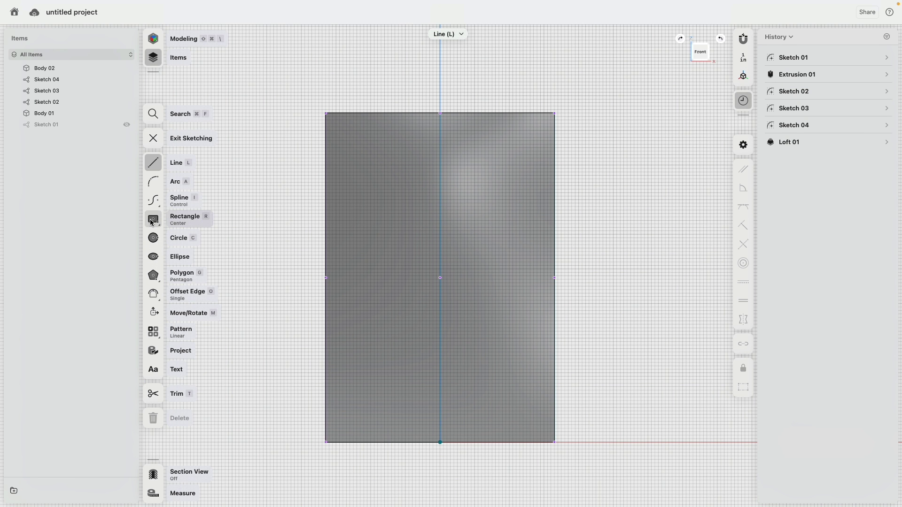
click(155, 225)
click(188, 238)
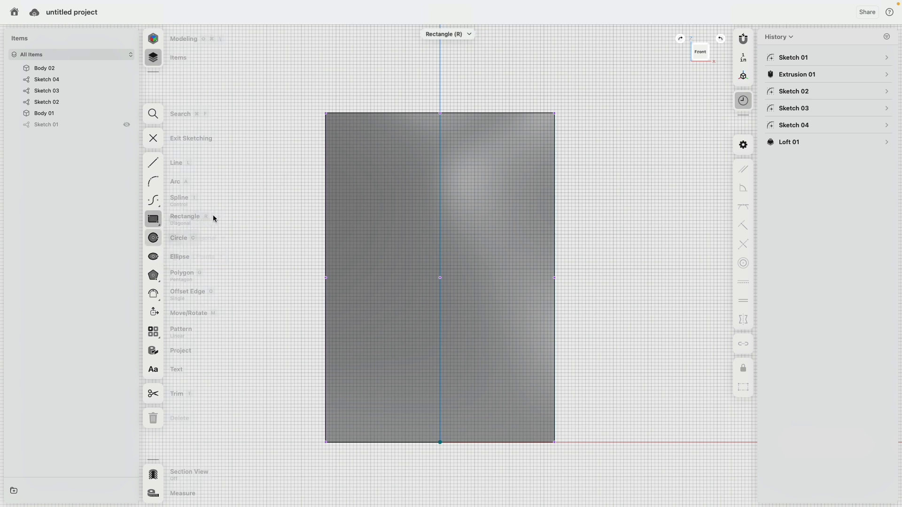
click(325, 113)
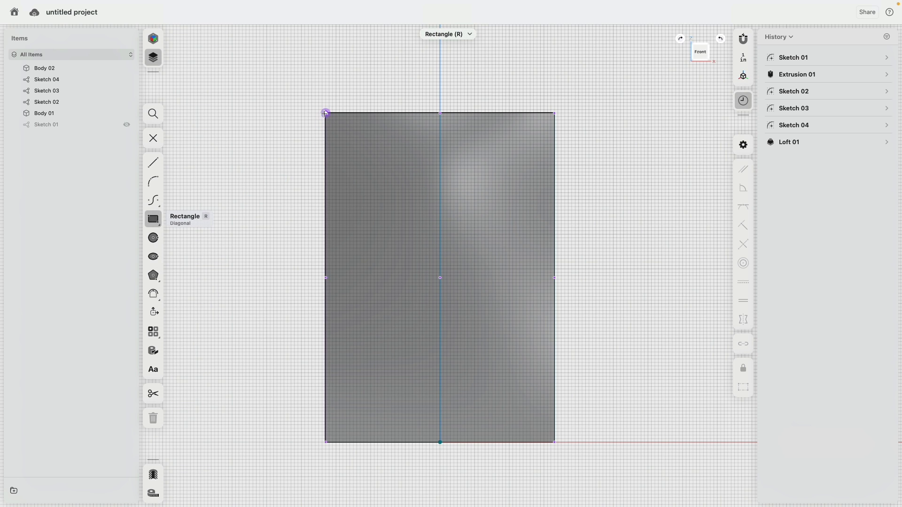
click(270, 390)
key(Escape)
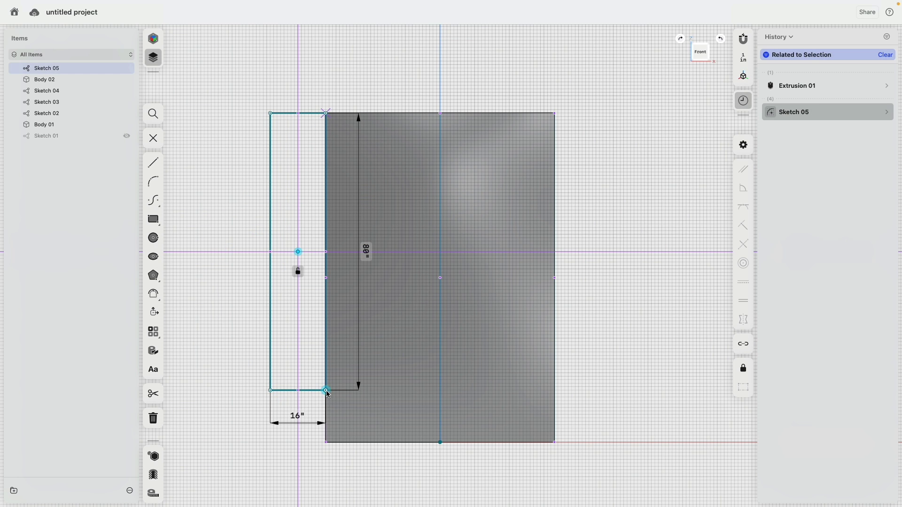
drag(325, 390, 326, 442)
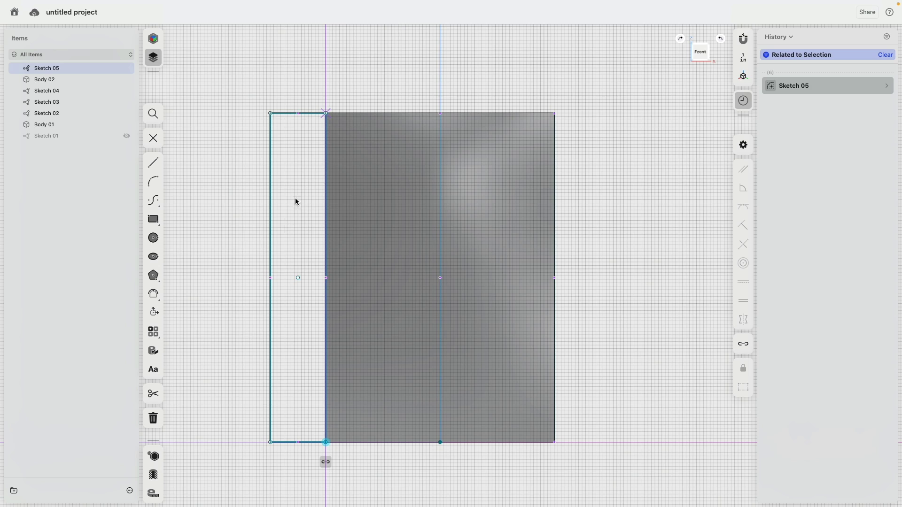
Set the rectangle's width to 2 inches and exit the sketch
mouse_move(383, 117)
right_down()
mouse_move(413, 362)
mouse_move(409, 419)
right_up()
click(413, 453)
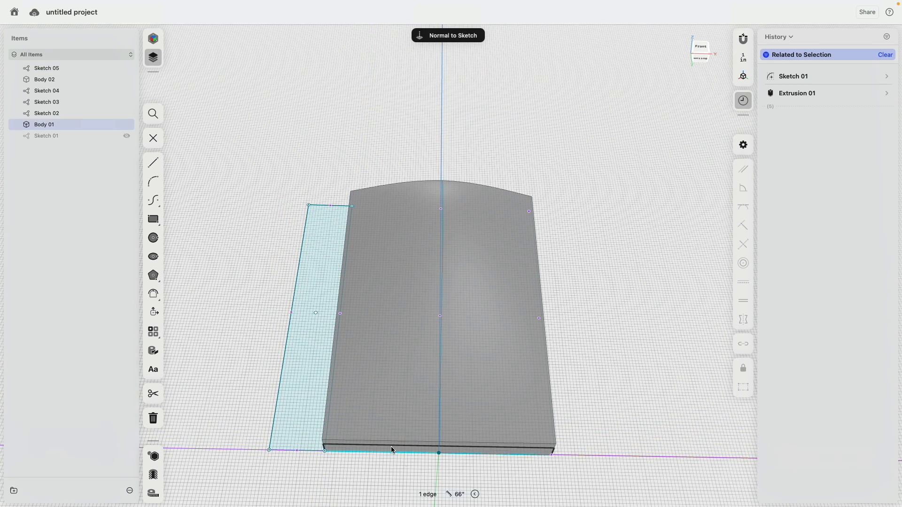
click(349, 477)
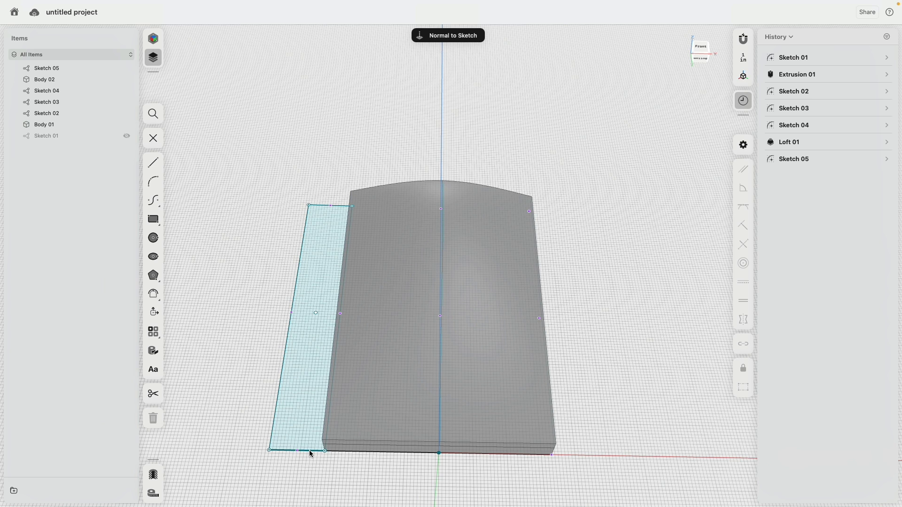
click(310, 451)
click(294, 475)
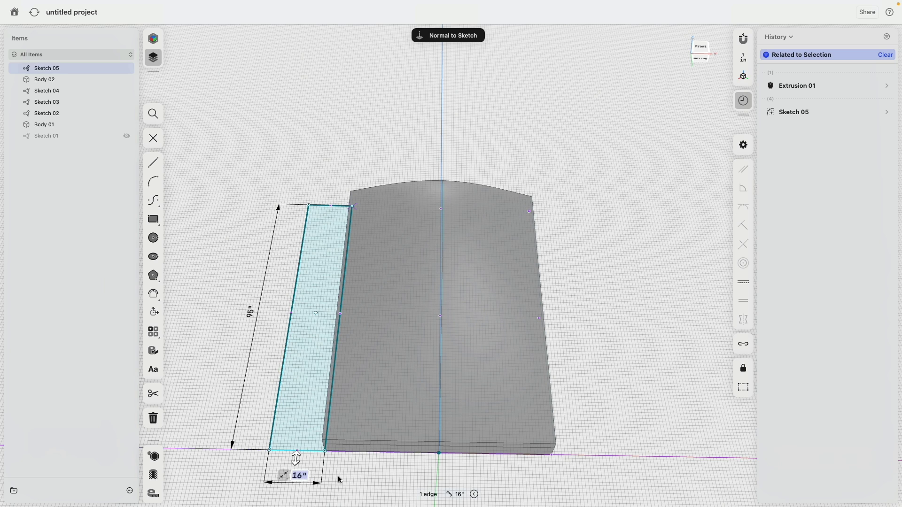
text(2)
key(Return)
right_drag(272, 301, 292, 346)
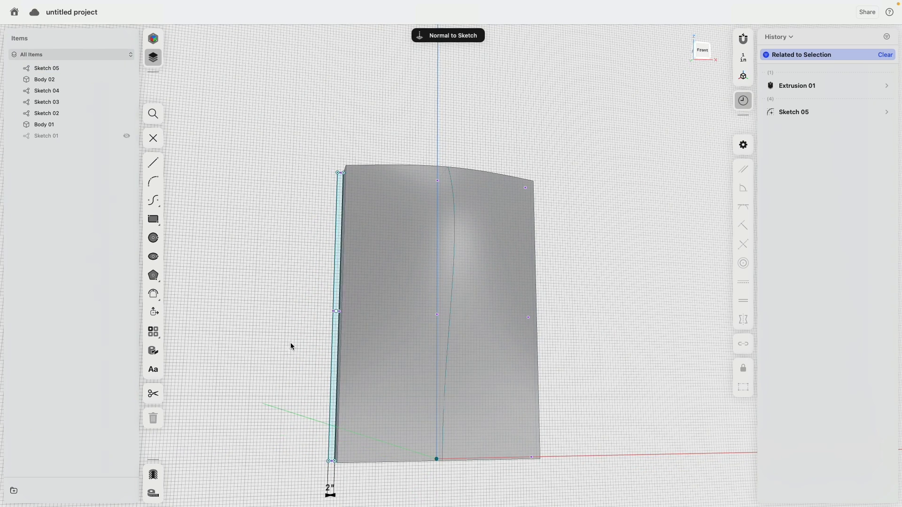
drag(334, 460, 336, 430)
right_drag(255, 239, 287, 277)
click(288, 278)
Extrude the narrow rectangle 39 inches forward, past the curved front, to form the first slat
click(310, 209)
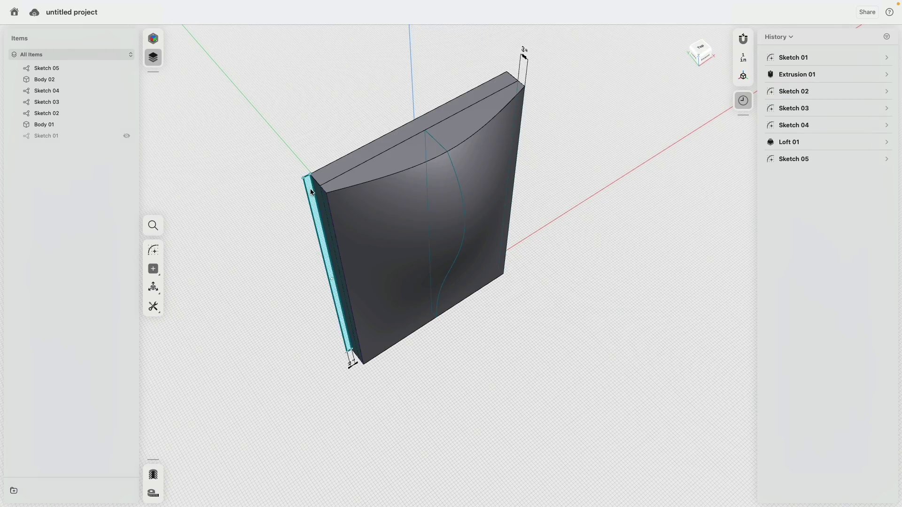
drag(313, 192, 391, 294)
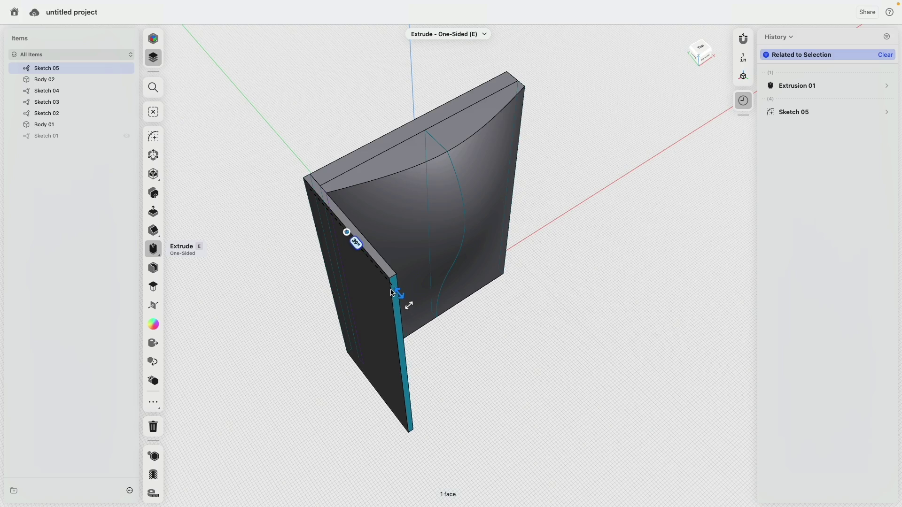
right_drag(312, 320, 352, 334)
right_drag(707, 90, 504, 232)
click(697, 54)
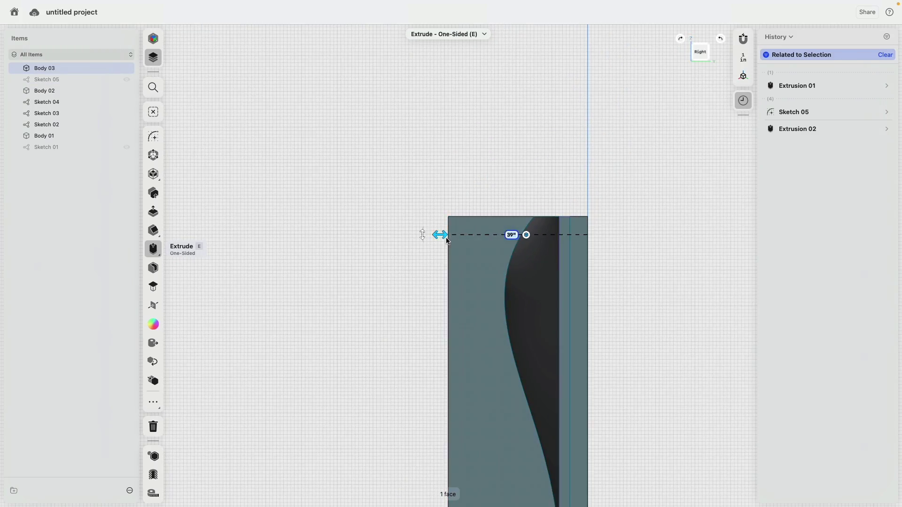
click(333, 277)
right_drag(334, 277, 425, 307)
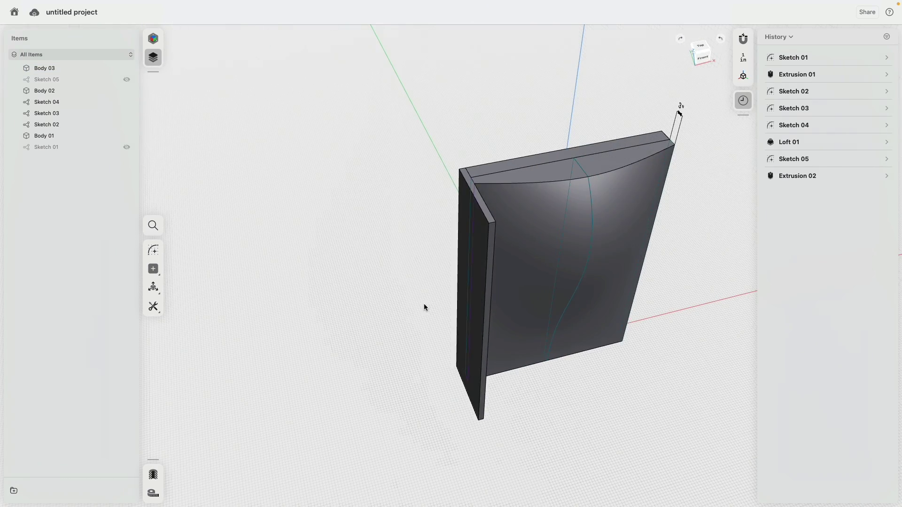
Create a linear pattern of the slat across the panel's width with 4-inch spacing and a quantity of 16
click(520, 162)
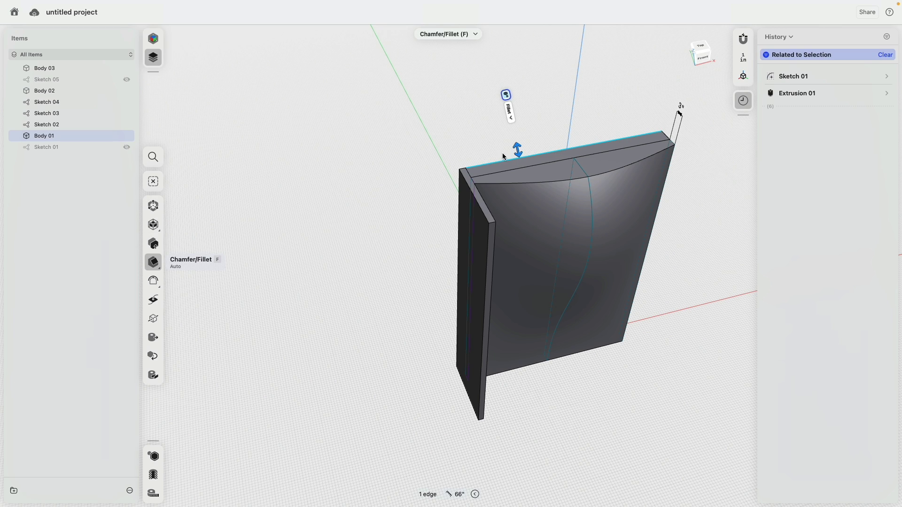
click(368, 259)
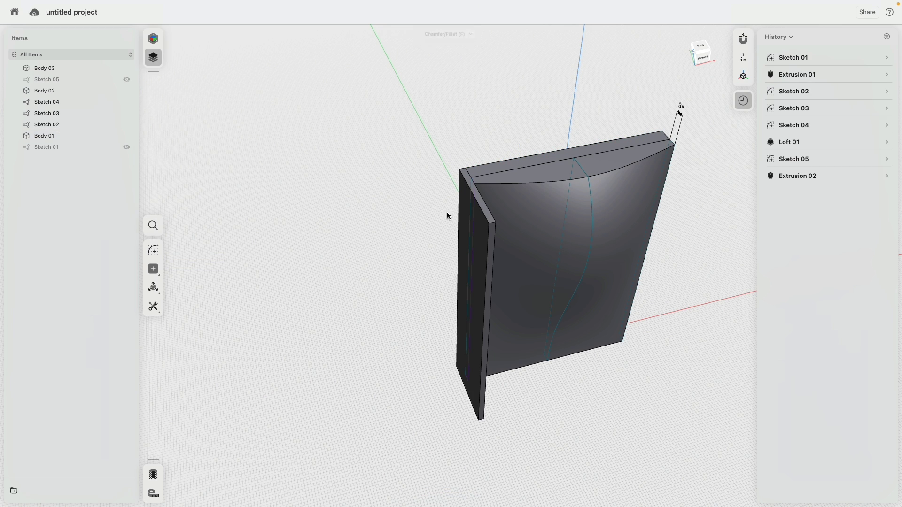
click(479, 234)
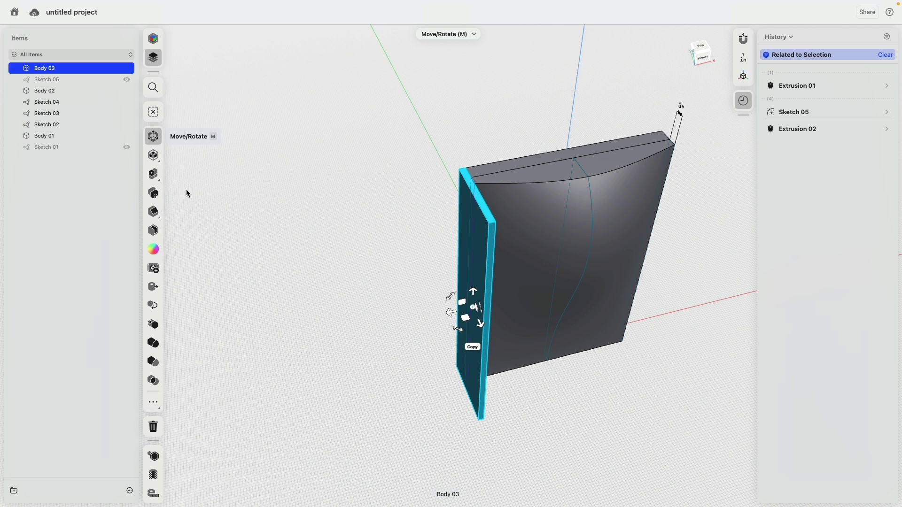
click(154, 175)
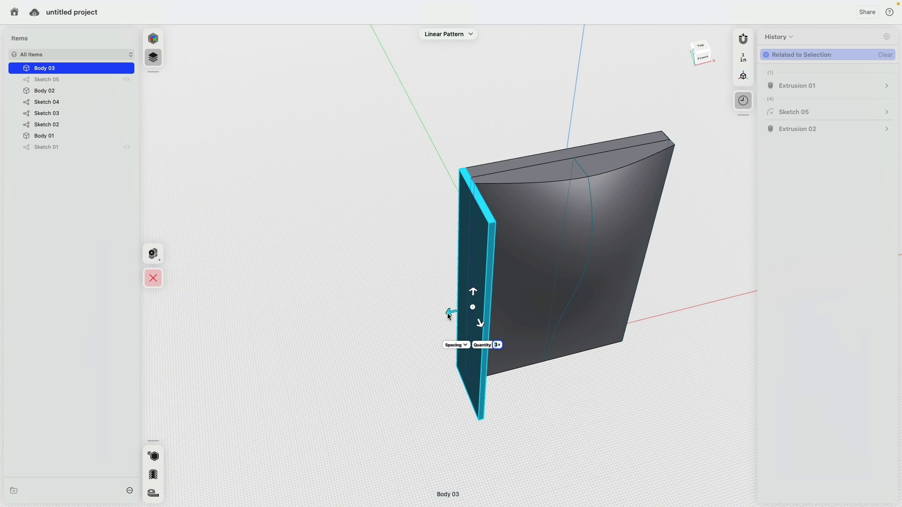
drag(449, 314, 460, 310)
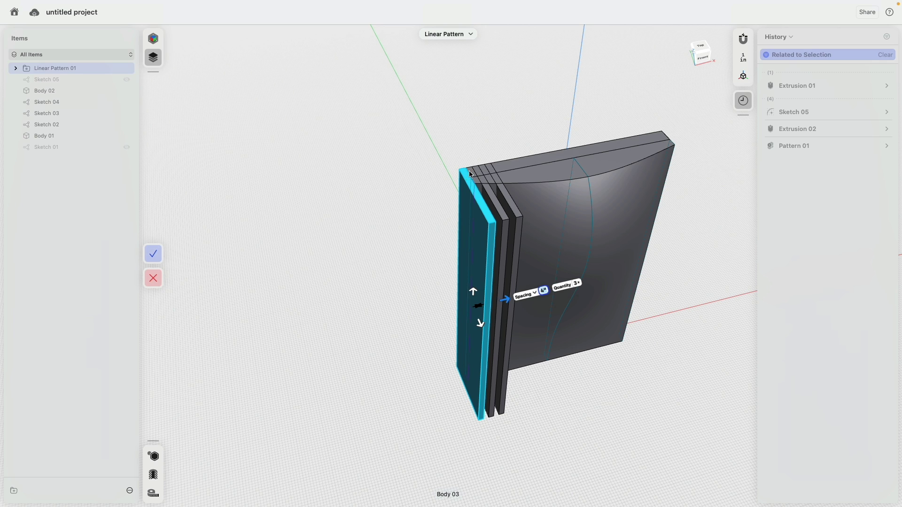
click(576, 283)
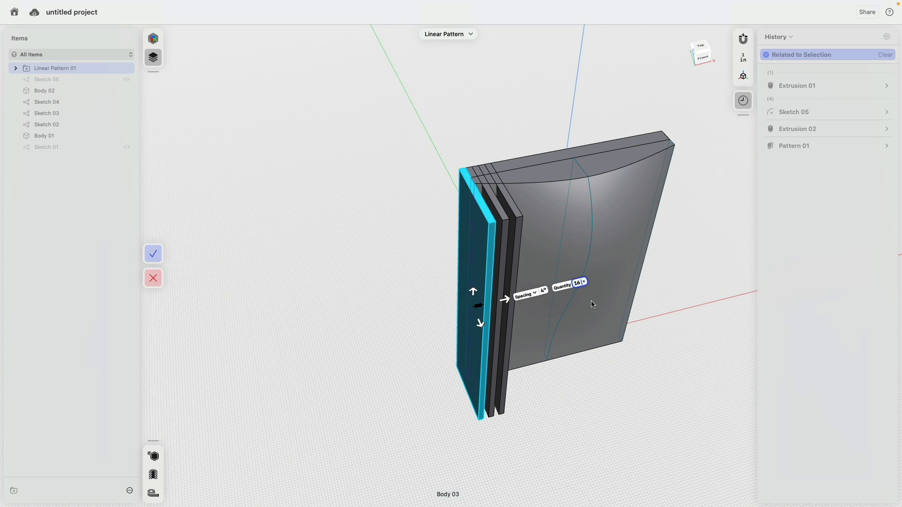
key(Return)
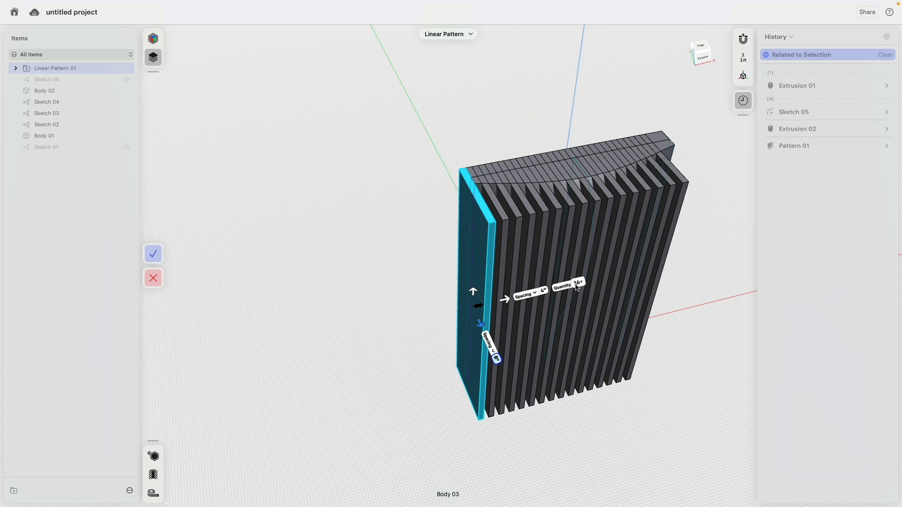
Try a quantity of 18 slats in the linear pattern
click(575, 286)
text(18)
key(Tab)
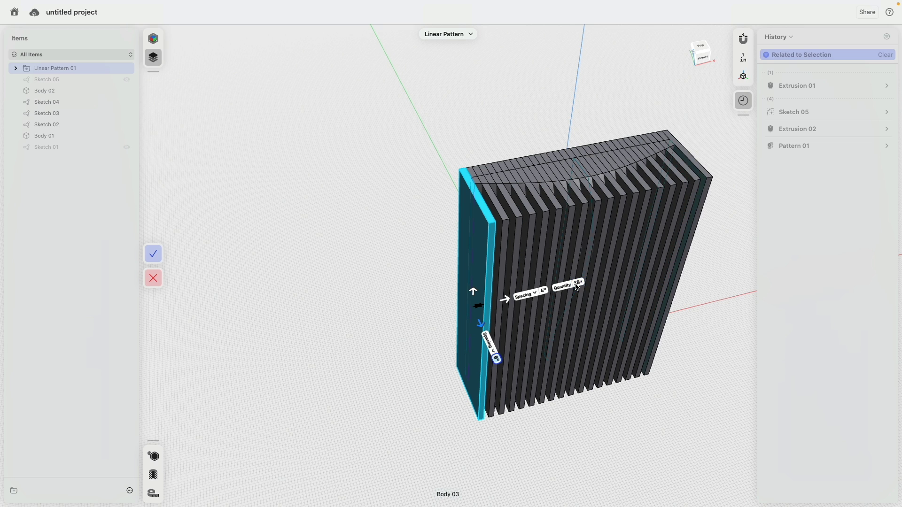
Set the slat pattern's quantity to 17, check the coverage at the panel's far side, and confirm the pattern
click(578, 285)
key(Tab)
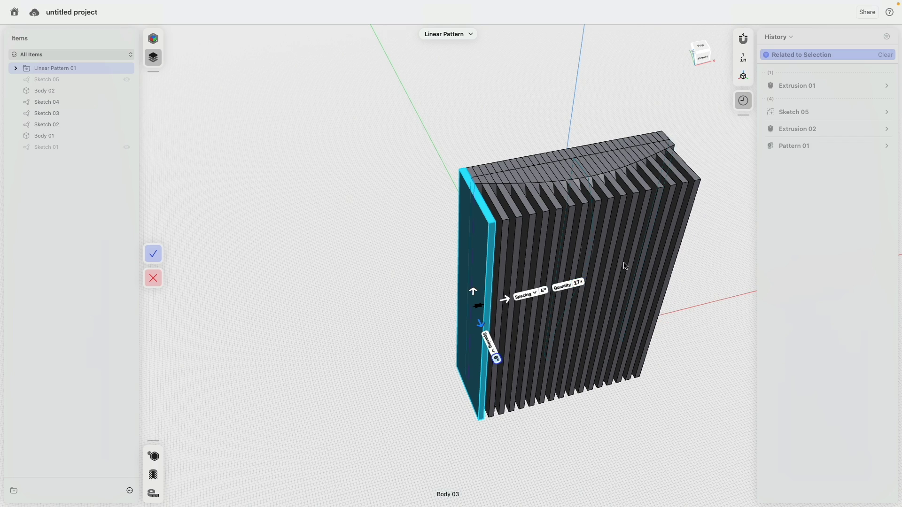
right_drag(699, 217, 629, 223)
middle_drag(720, 202, 626, 197)
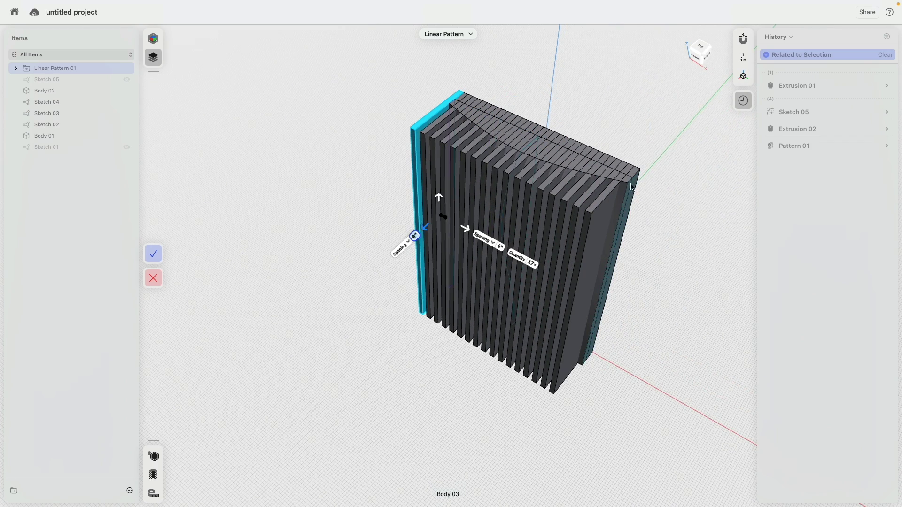
click(154, 255)
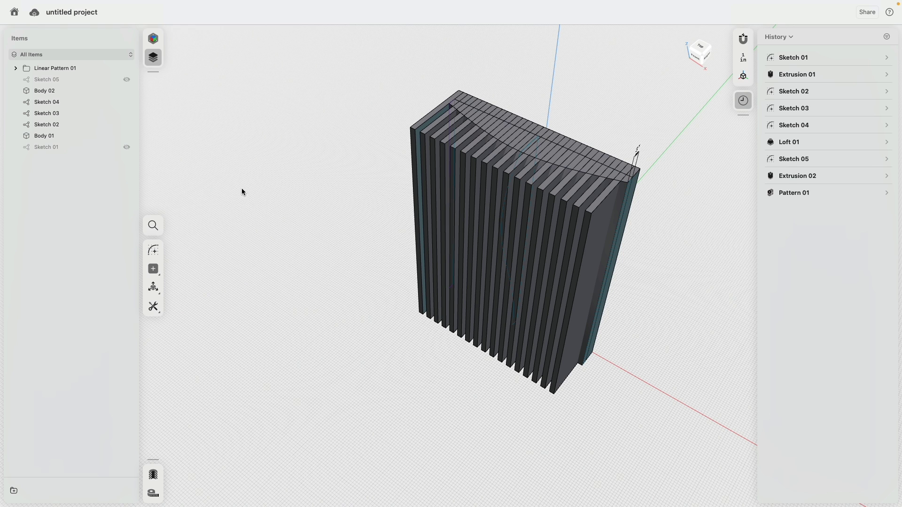
Rename the flat back panel body as Wall and hide it
click(100, 137)
right_click(58, 138)
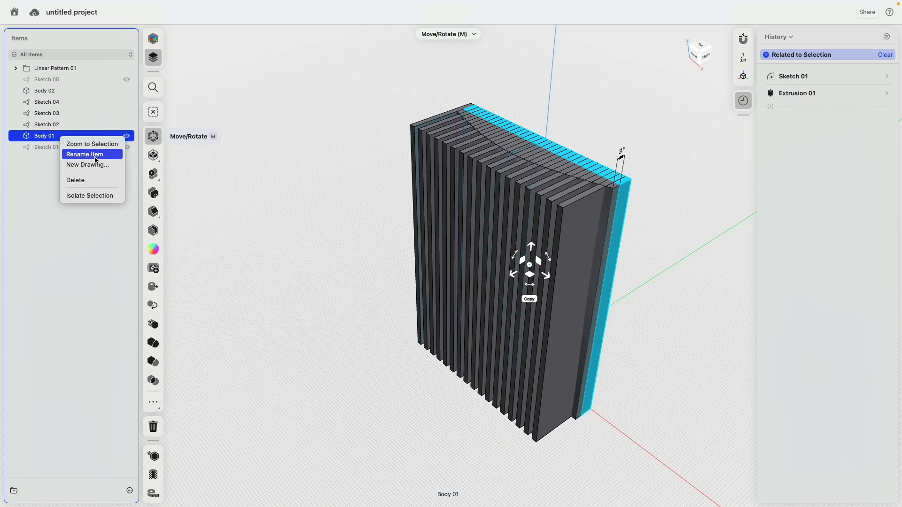
click(94, 155)
text(Wall)
key(Return)
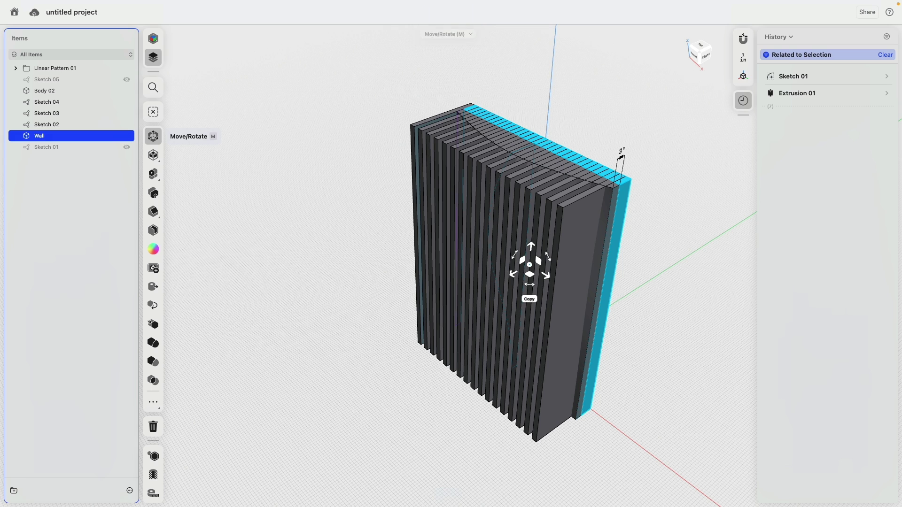
click(345, 131)
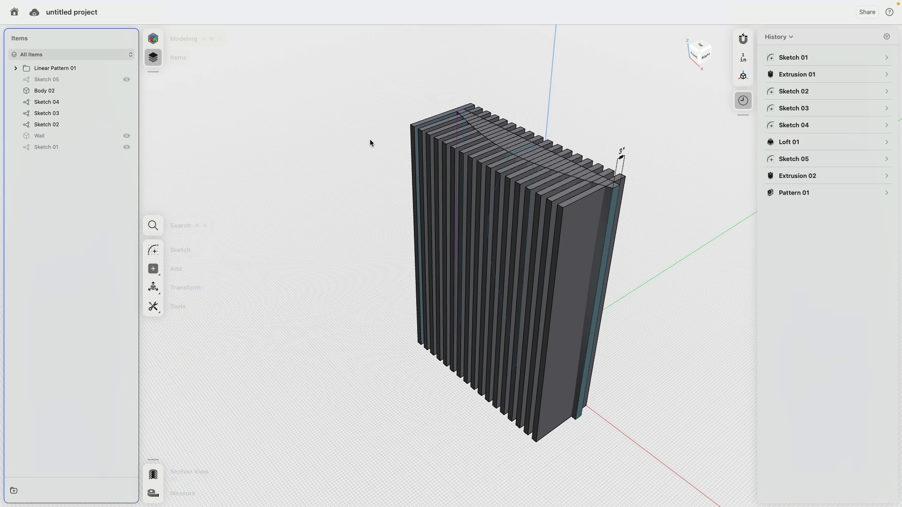
Subtract the patterned slats from the curved lofted body to cut it into separate curved slats
click(55, 93)
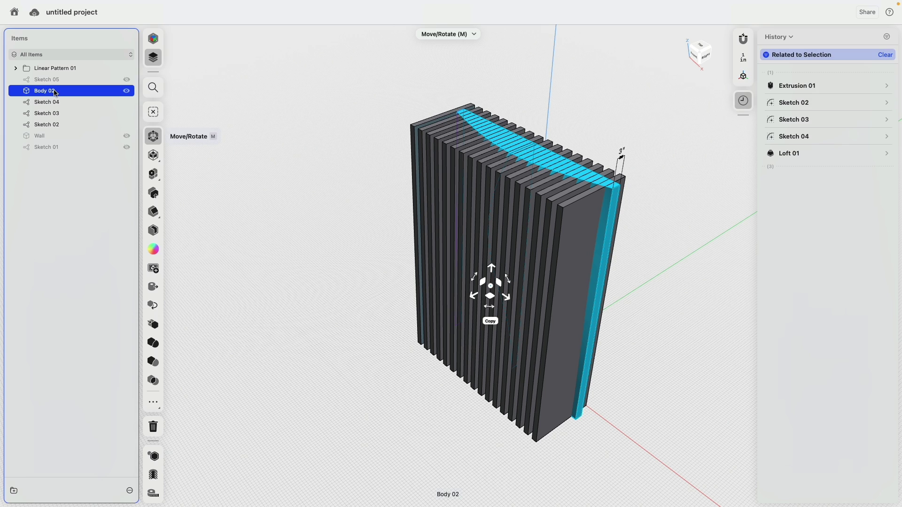
click(53, 69)
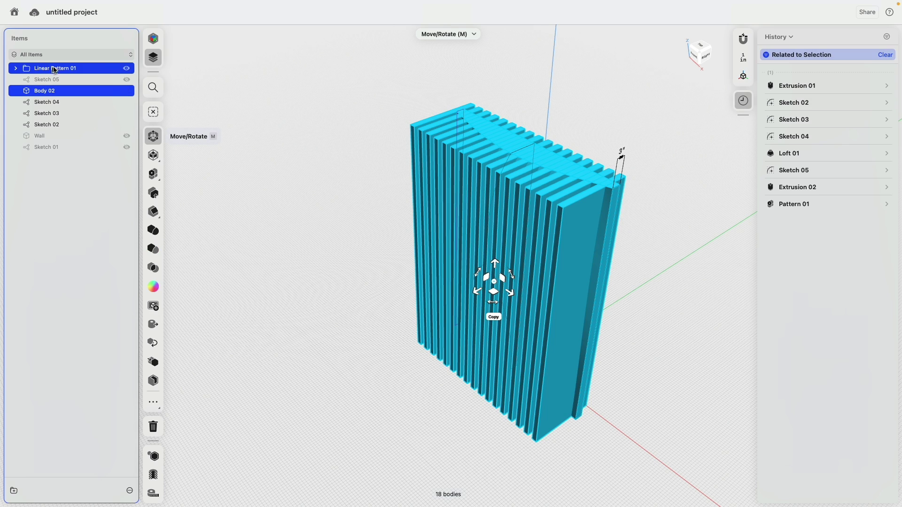
click(153, 249)
right_drag(322, 324, 372, 314)
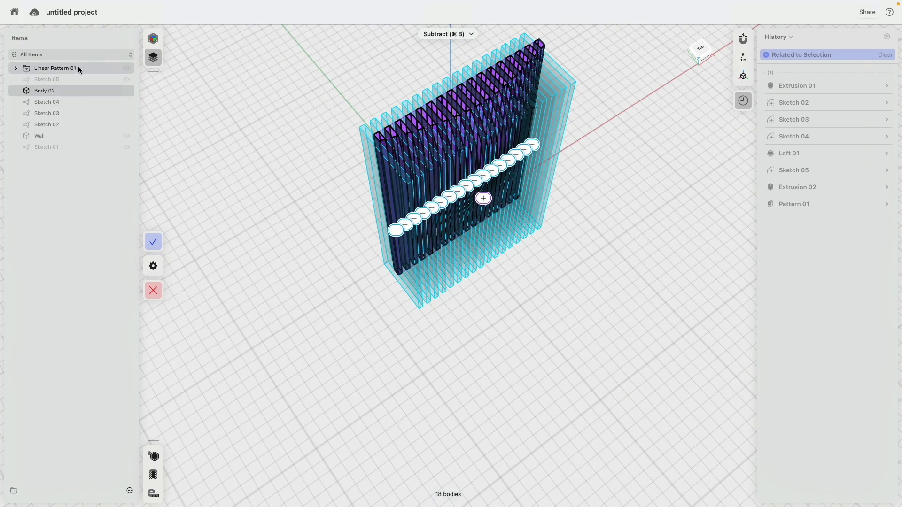
click(153, 241)
right_drag(265, 281, 140, 105)
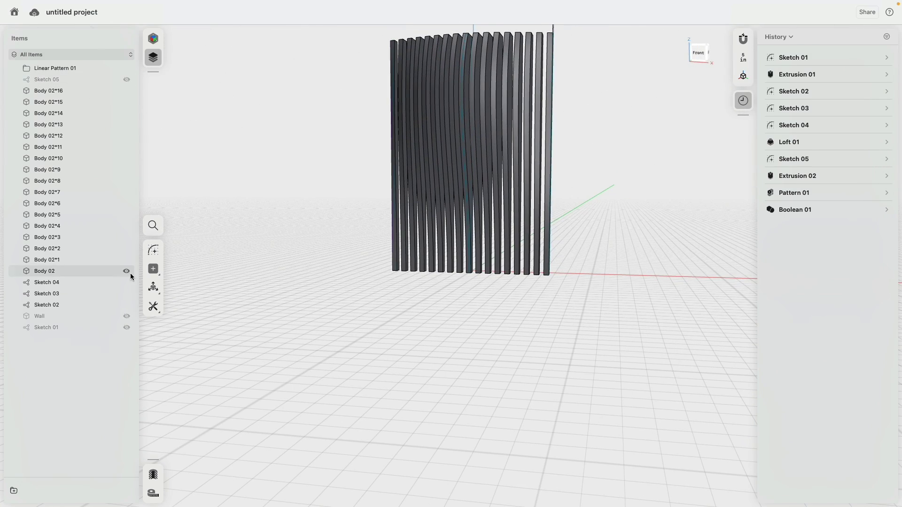
Move all the cut slat bodies, Body 02 through Body 02*16, into the Linear Pattern 01 folder and show the Wall body
click(50, 91)
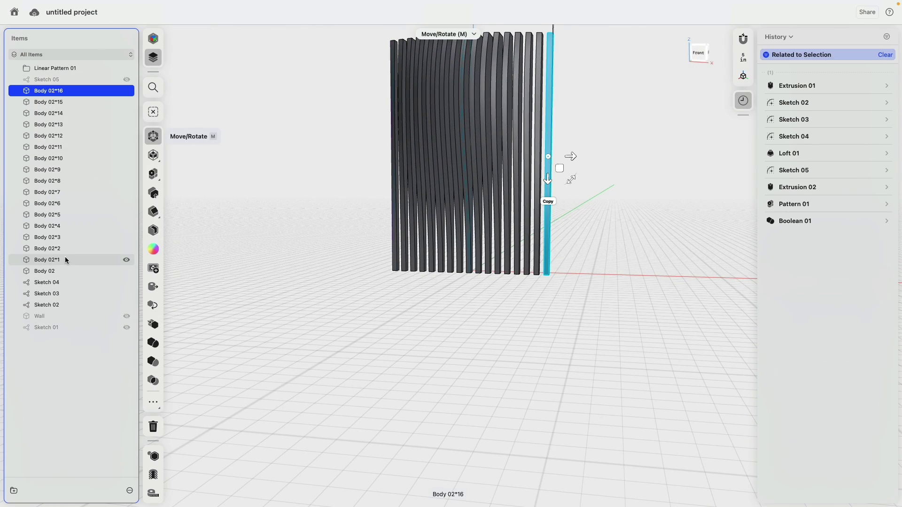
shift+click(65, 271)
drag(43, 92, 71, 70)
click(255, 140)
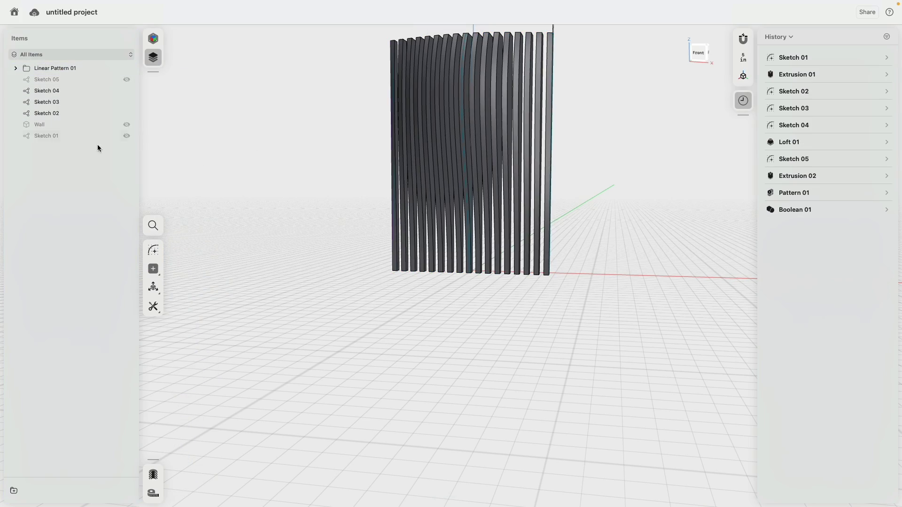
click(126, 125)
right_drag(307, 162, 291, 249)
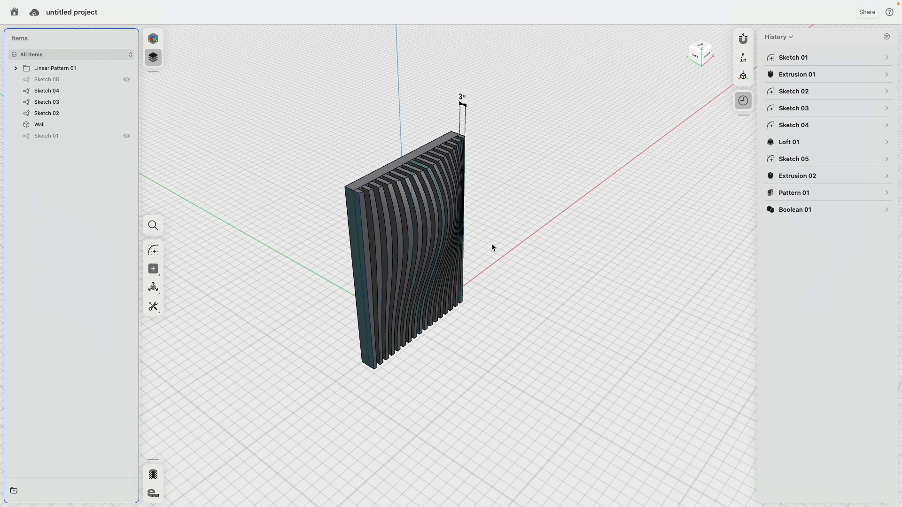
Sketch a rectangle about 20 inches wide and 30 inches tall in the left side view, overlapping the upper bulge of the slats
click(688, 59)
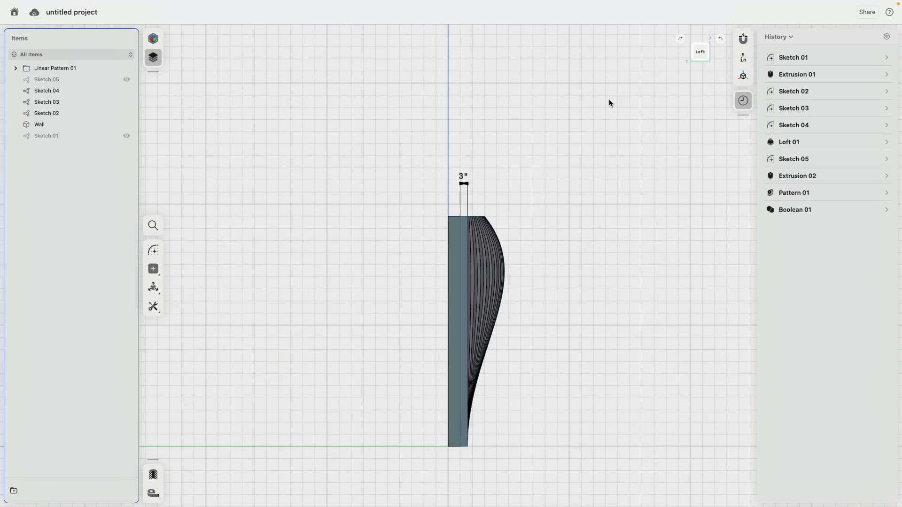
middle_drag(505, 185, 475, 174)
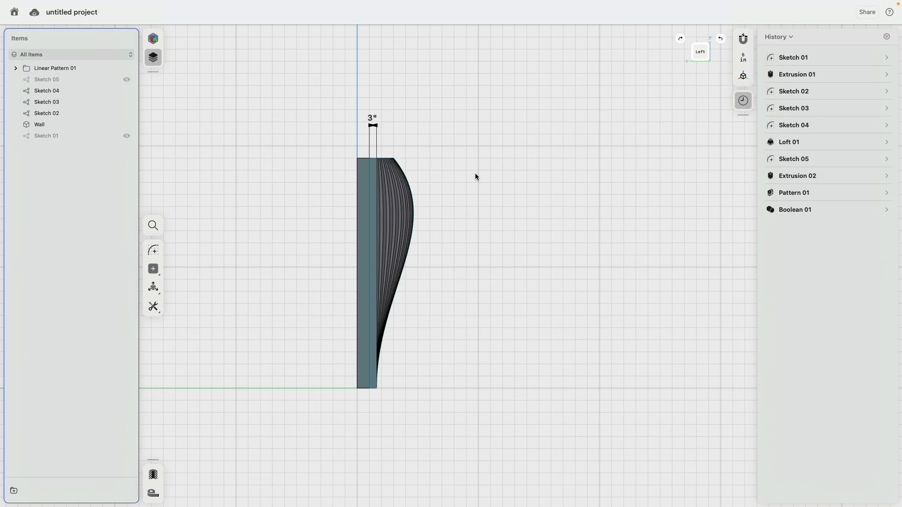
click(153, 250)
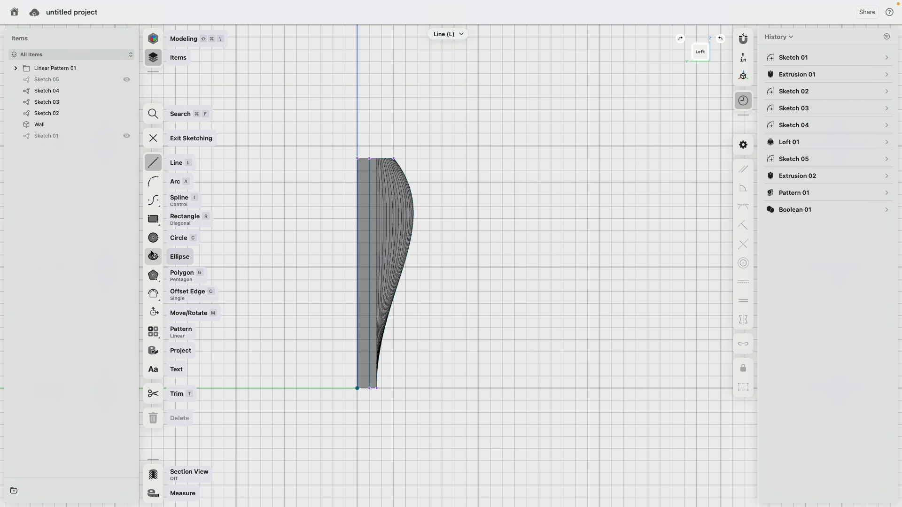
click(154, 219)
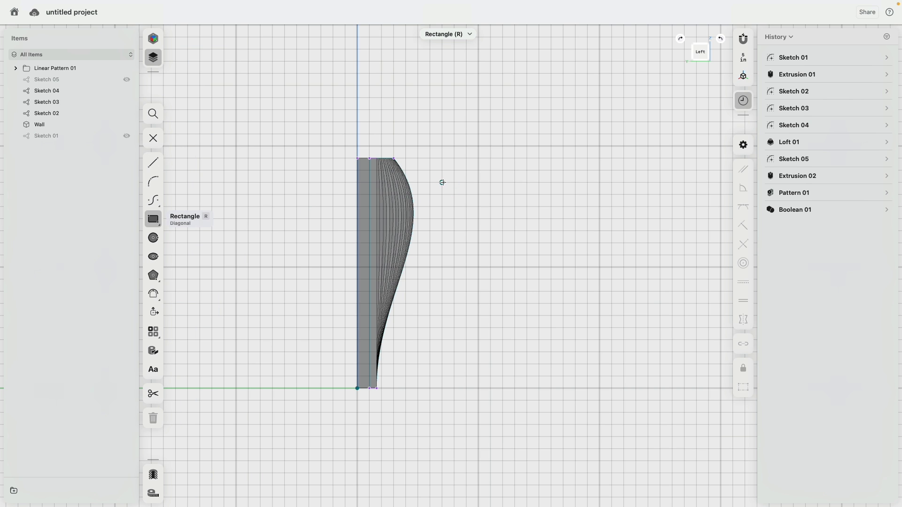
click(442, 182)
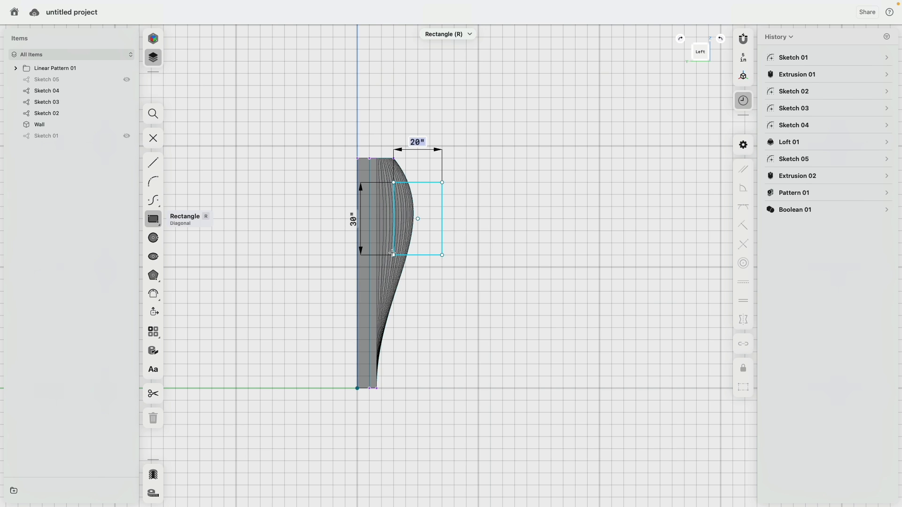
click(392, 254)
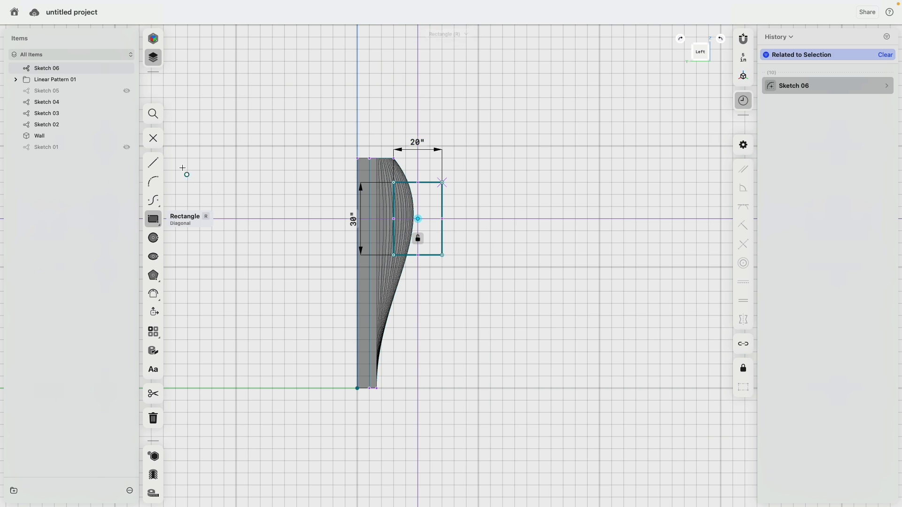
click(153, 138)
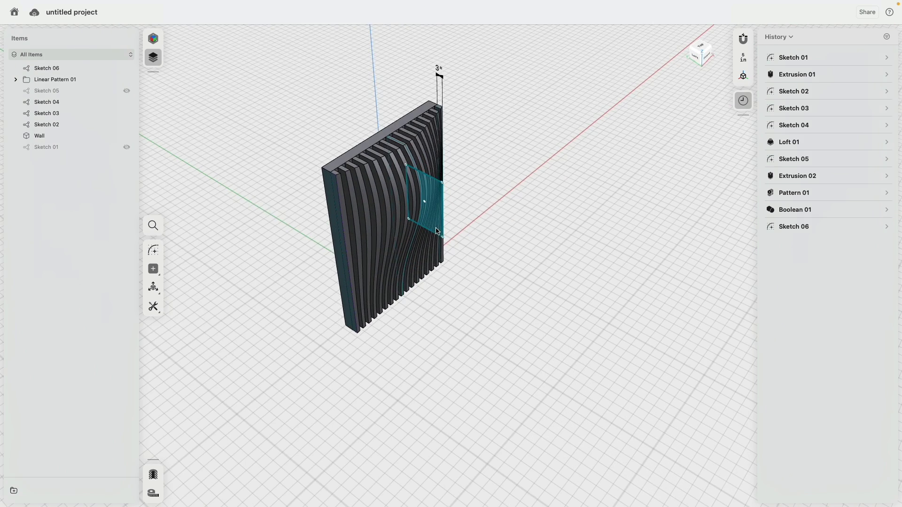
Extrude the rectangle sideways as a new body, up to the side face of a slat near the panel's edge
click(438, 211)
right_drag(492, 191, 424, 208)
drag(423, 210, 367, 159)
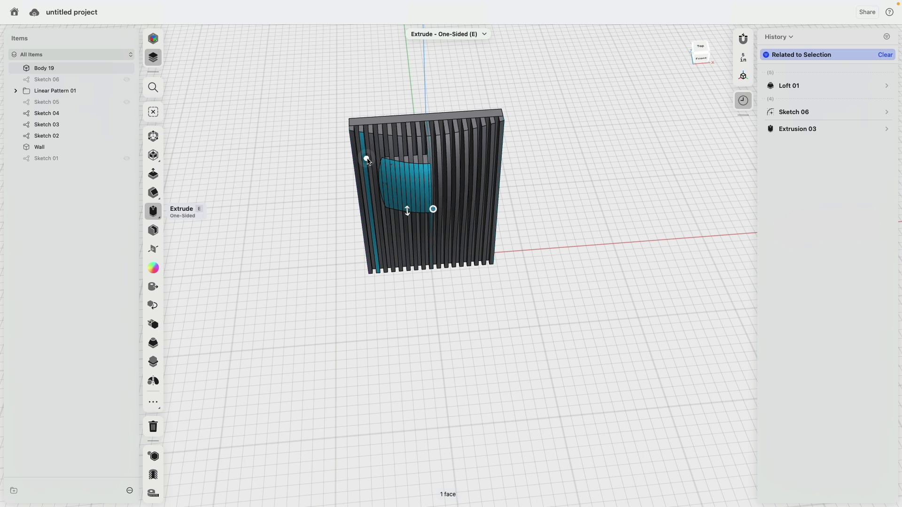
text(26)
key(Return)
right_drag(322, 201, 298, 199)
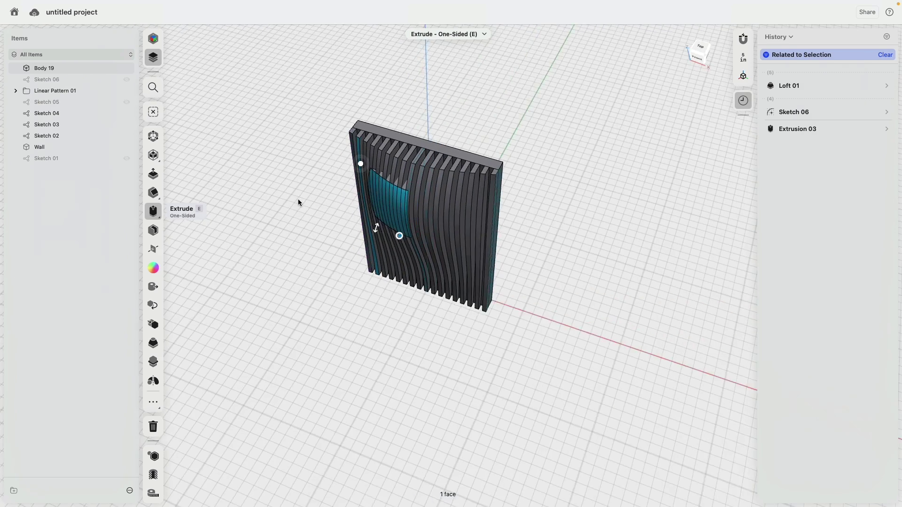
scroll(336, 136, up, 6)
click(402, 222)
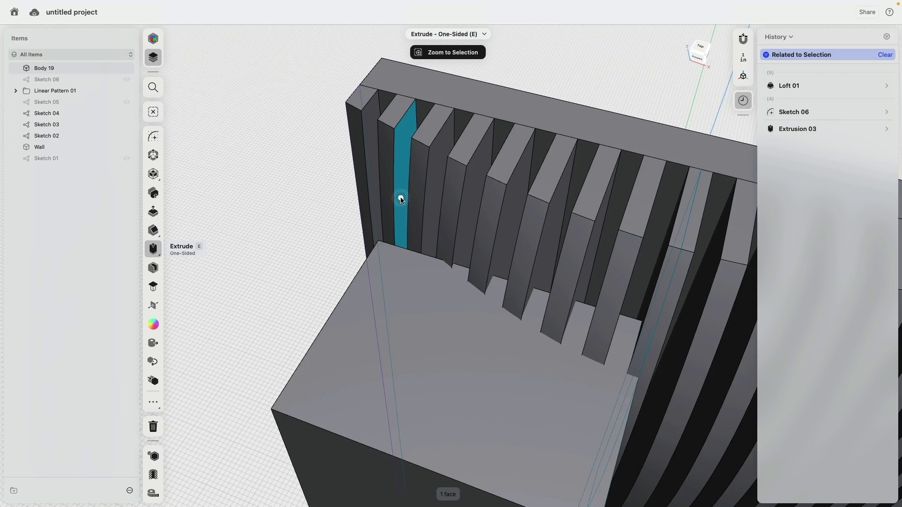
scroll(382, 262, down, 5)
right_drag(382, 261, 334, 312)
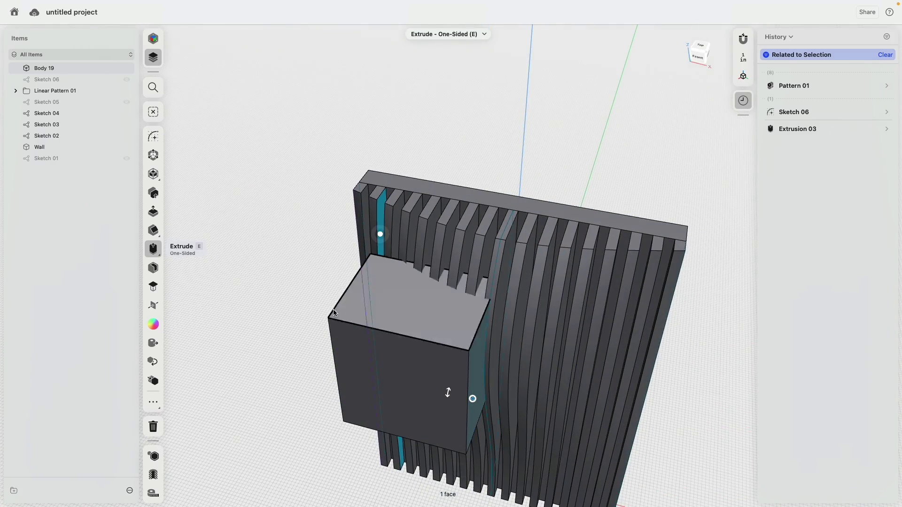
Change the box extrusion's sides to Symmetric so it extends both ways from its sketch plane
click(879, 129)
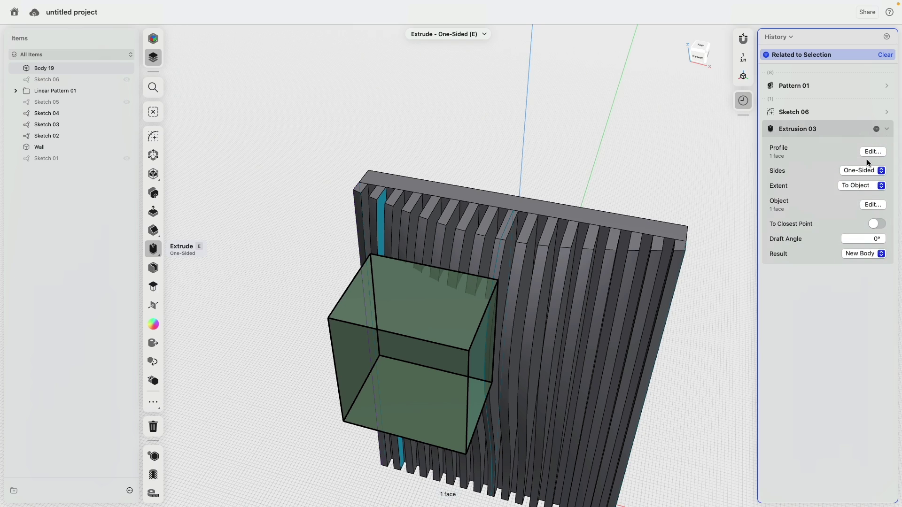
click(870, 175)
click(865, 181)
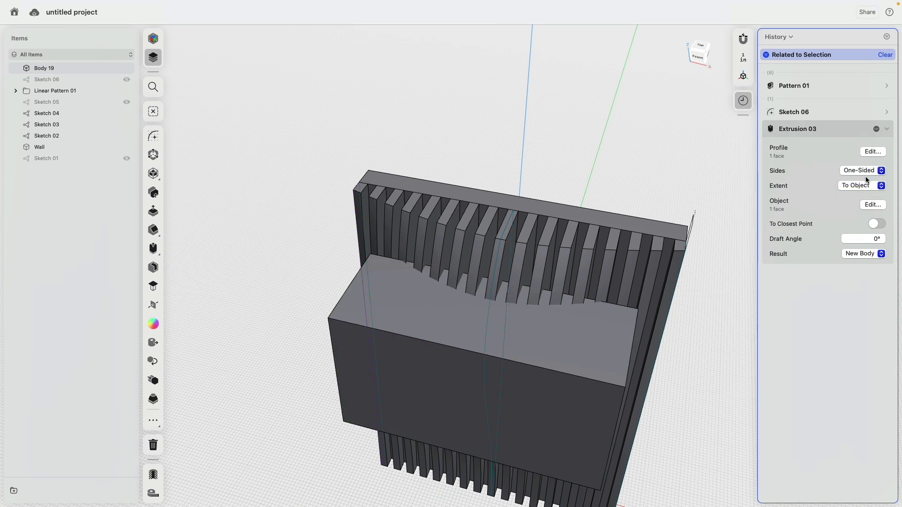
scroll(530, 189, down, 3)
right_drag(460, 165, 520, 158)
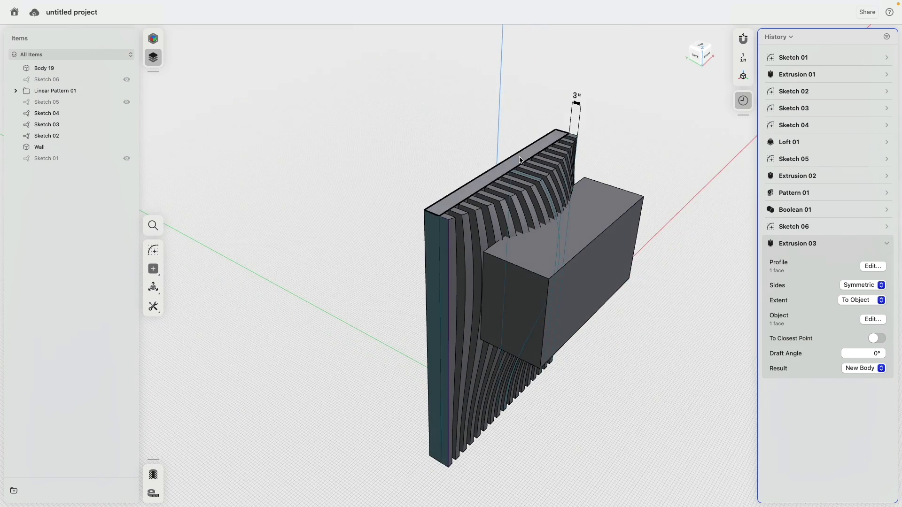
Hide the Wall body and set the box extrusion's result to Subtract, cutting it from all 17 slats
click(127, 147)
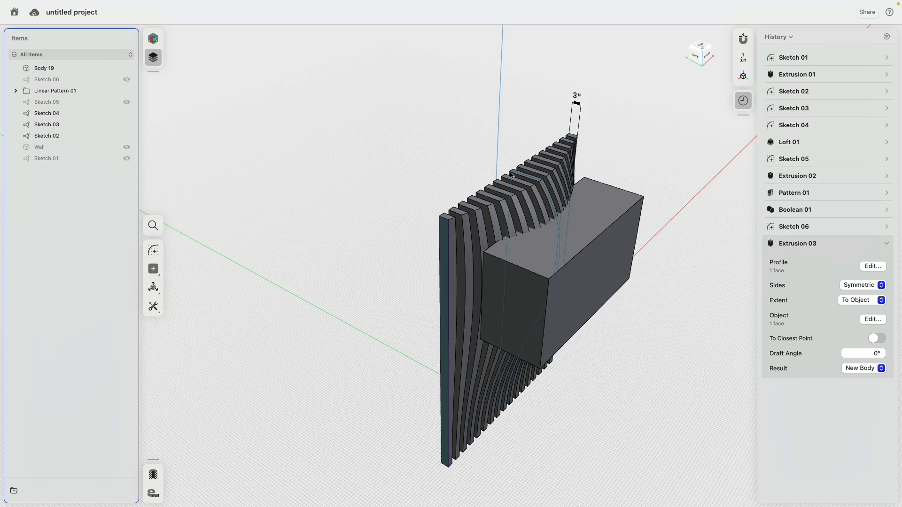
click(875, 370)
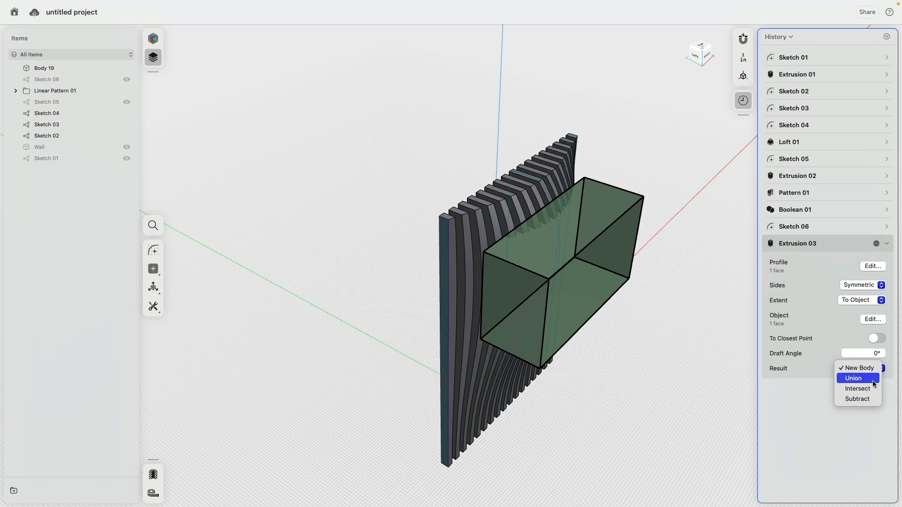
click(872, 401)
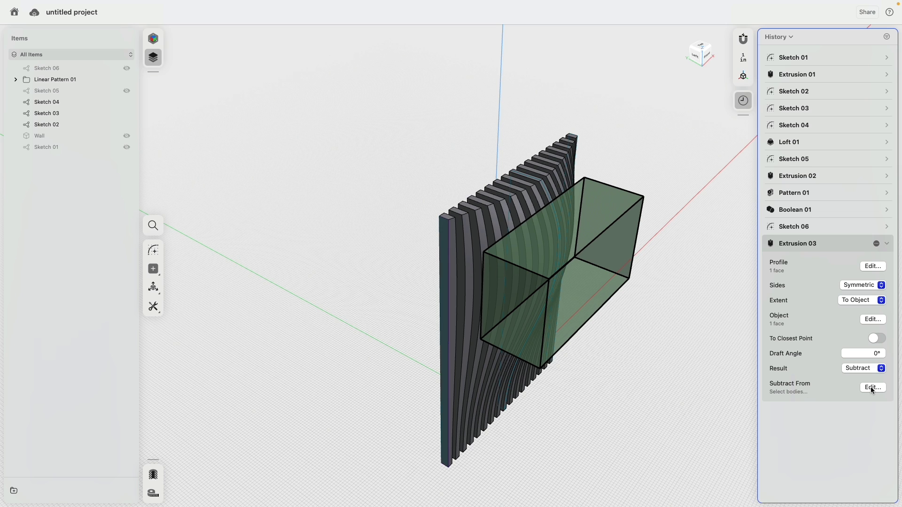
click(869, 387)
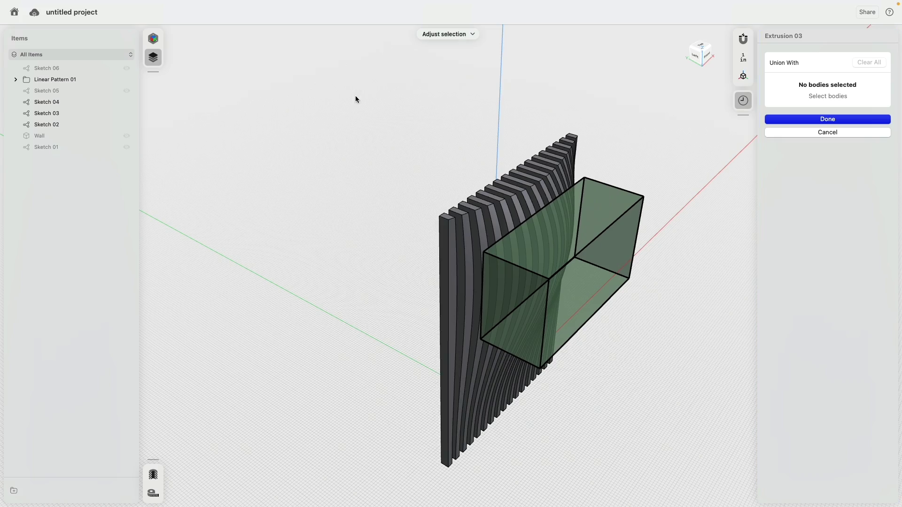
drag(340, 57, 691, 505)
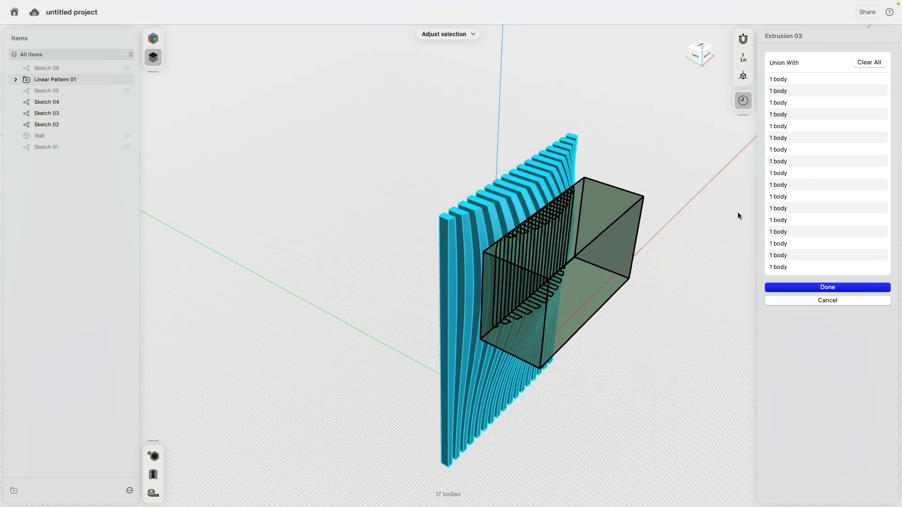
click(828, 287)
right_drag(667, 357, 611, 282)
Show and edit the cutout sketch, moving the rectangle's inner edge deeper into the slats for a width of about 31 inches
click(127, 69)
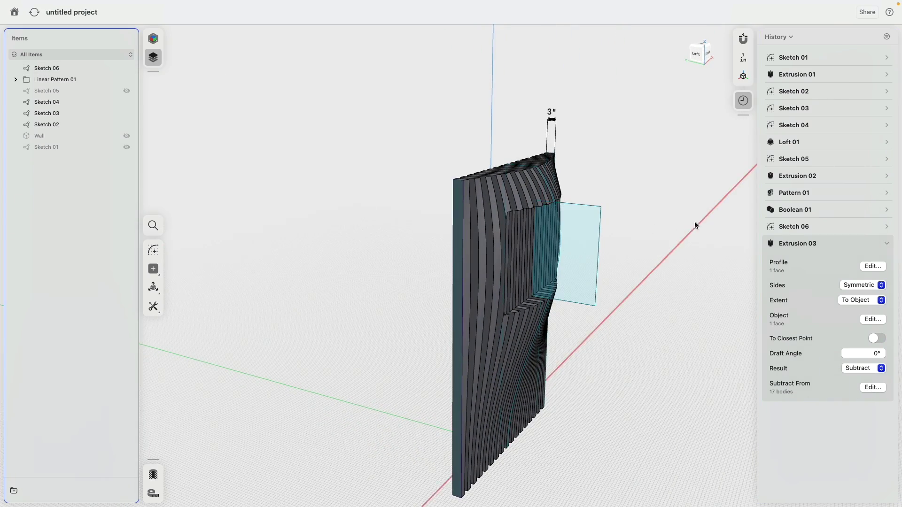
double_click(601, 232)
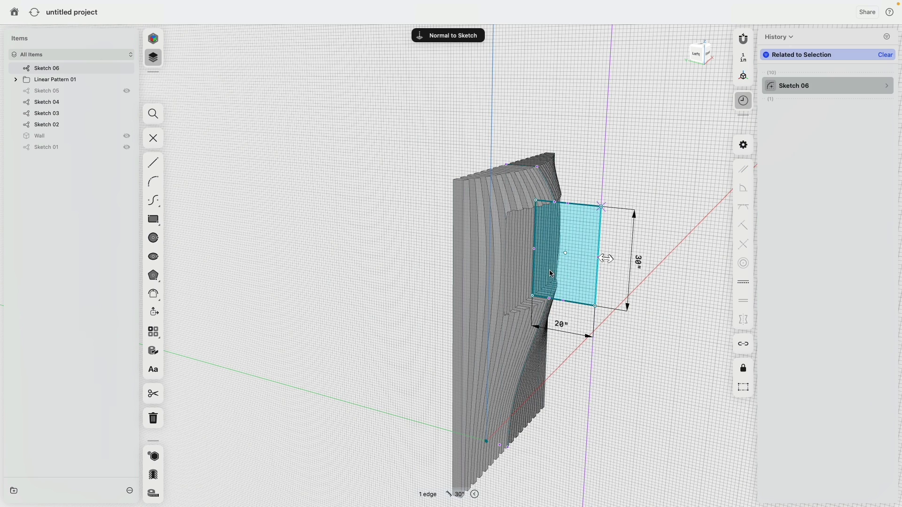
drag(529, 250, 495, 249)
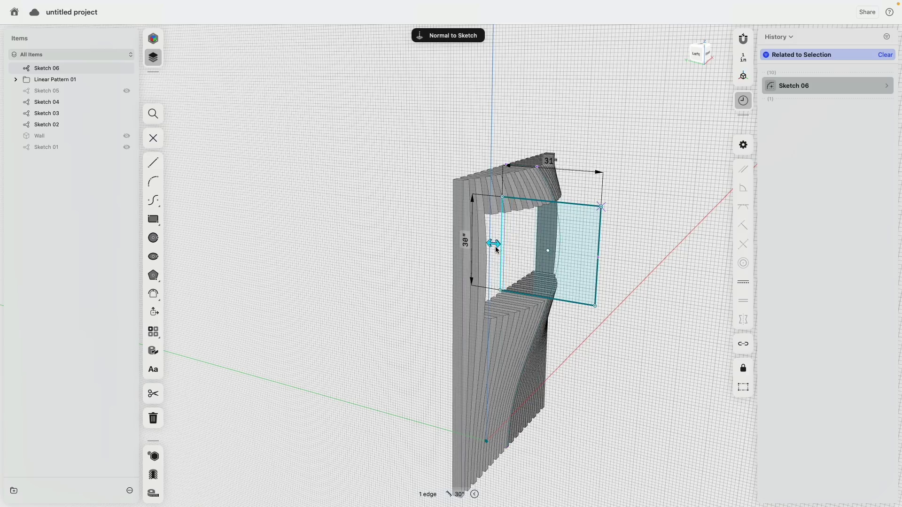
mouse_move(633, 358)
right_down()
mouse_move(574, 359)
mouse_move(597, 370)
mouse_move(545, 362)
mouse_move(570, 376)
right_up()
right_drag(501, 240, 624, 228)
Lower the cutout rectangle's bottom edge for a height of about 38 inches, then move its top edge slightly down and finish the sketch
click(631, 218)
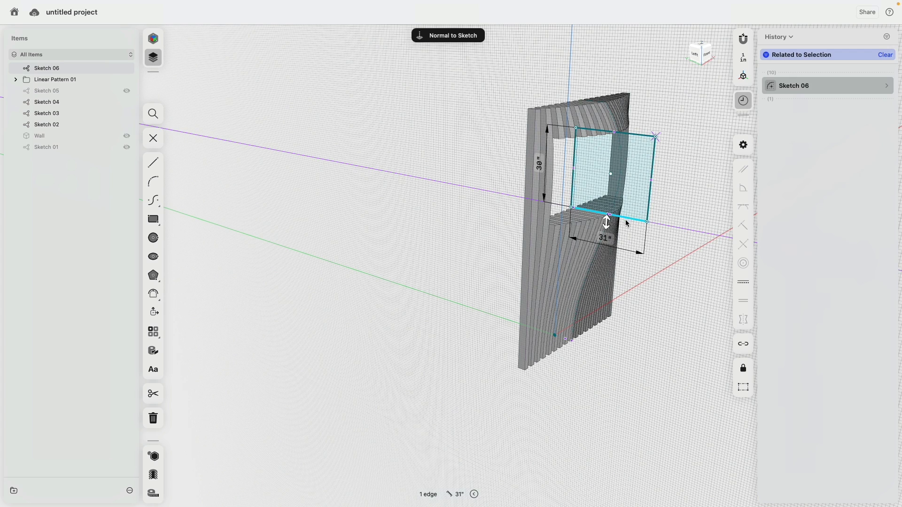
mouse_move(608, 223)
mouse_down()
mouse_move(610, 237)
mouse_move(611, 227)
mouse_up()
click(617, 132)
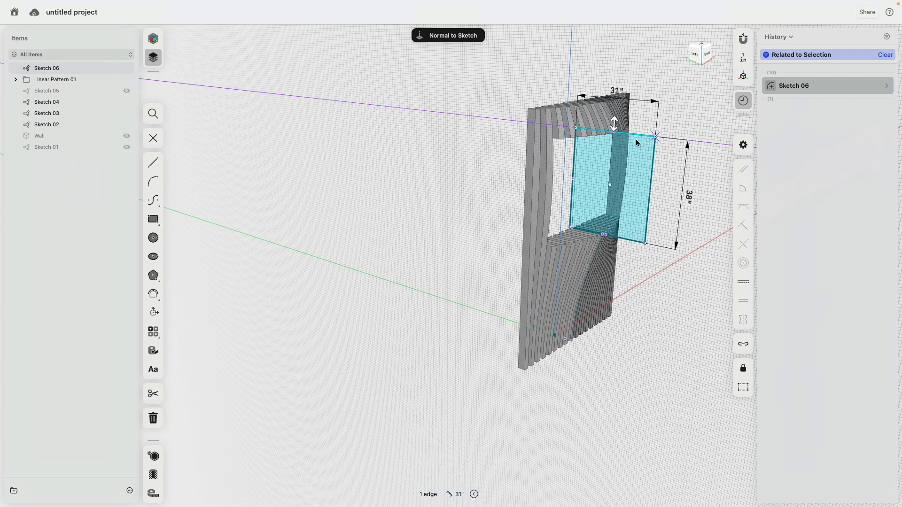
mouse_move(618, 128)
mouse_down()
mouse_move(618, 150)
mouse_move(618, 133)
mouse_up()
click(472, 271)
click(472, 271)
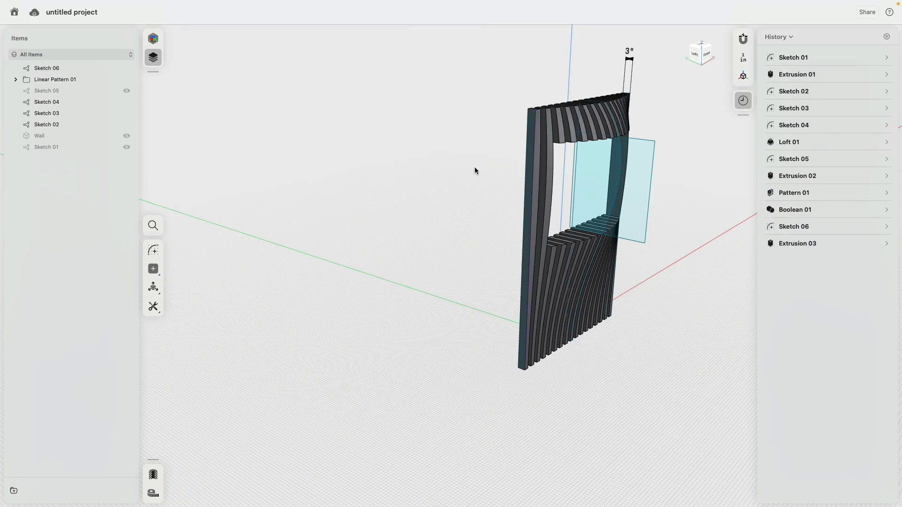
Show the Wall body again behind the slats
click(126, 136)
scroll(378, 254, up, 4)
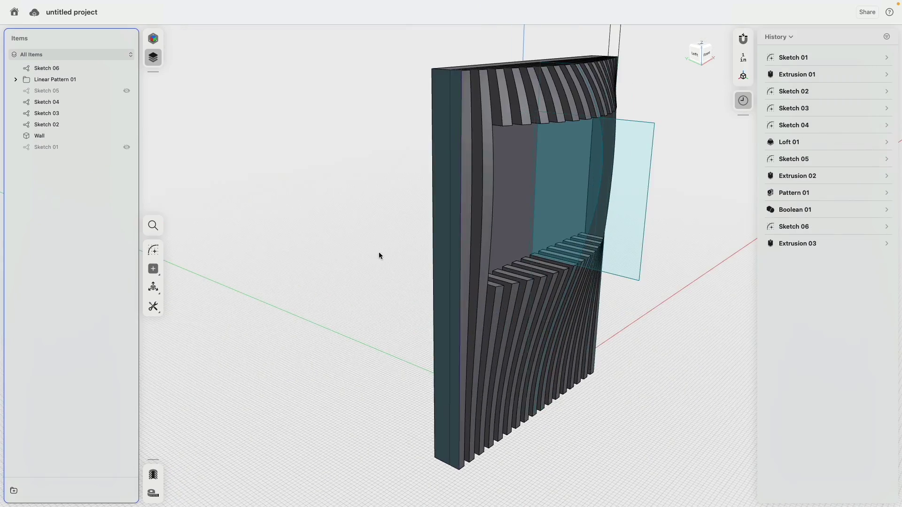
right_drag(378, 252, 369, 269)
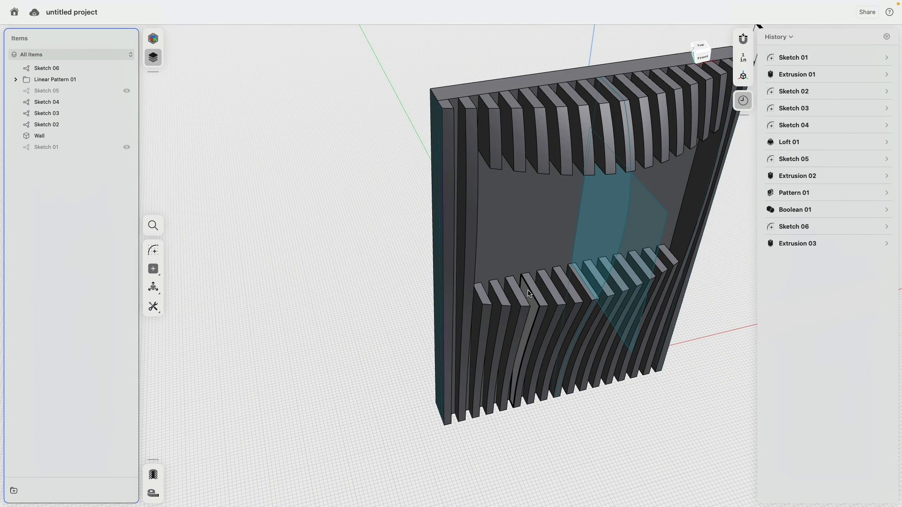
click(527, 307)
key(f)
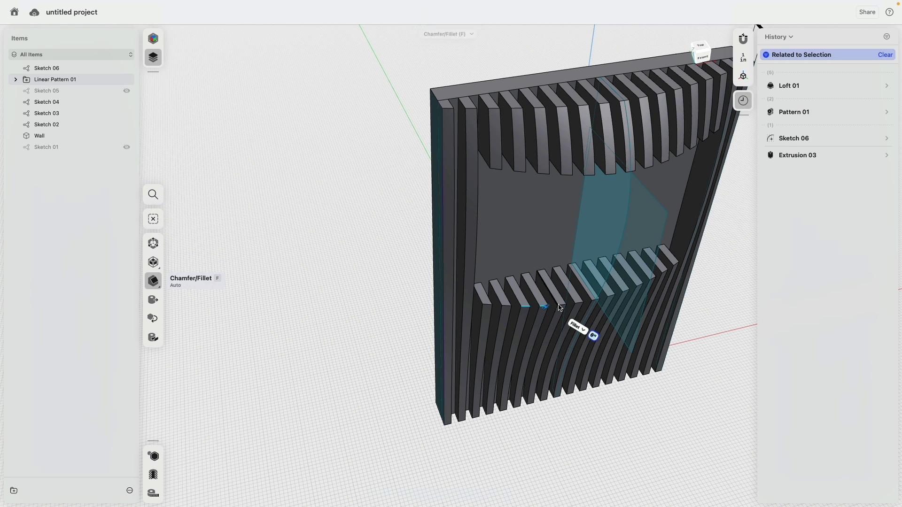
click(564, 307)
click(571, 308)
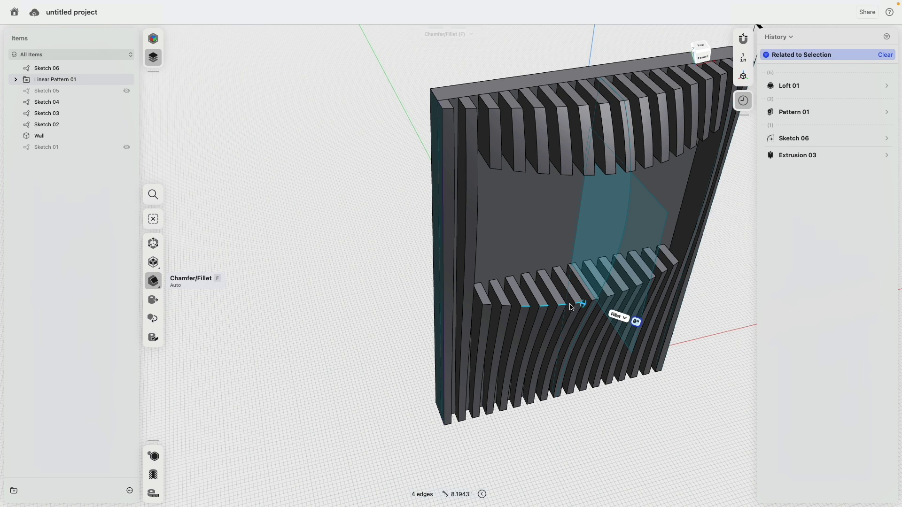
click(505, 307)
click(488, 304)
click(349, 329)
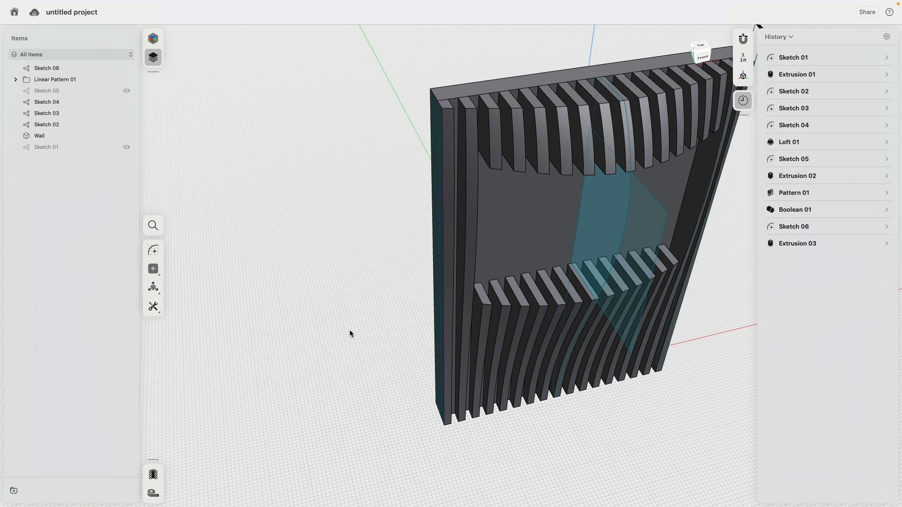
Insert a history breakpoint after Loft 01 and reorder Sketch 06 to sit directly above it
right_drag(323, 333, 340, 308)
middle_drag(340, 307, 340, 318)
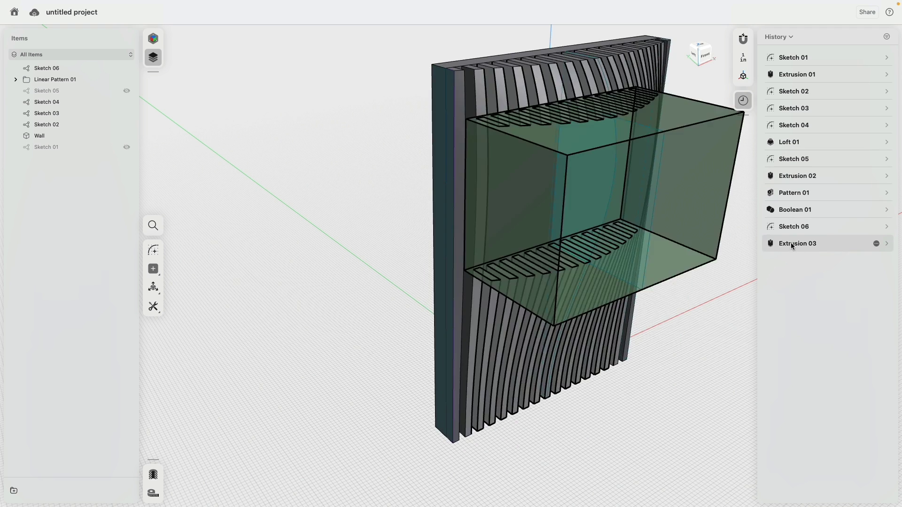
right_click(788, 144)
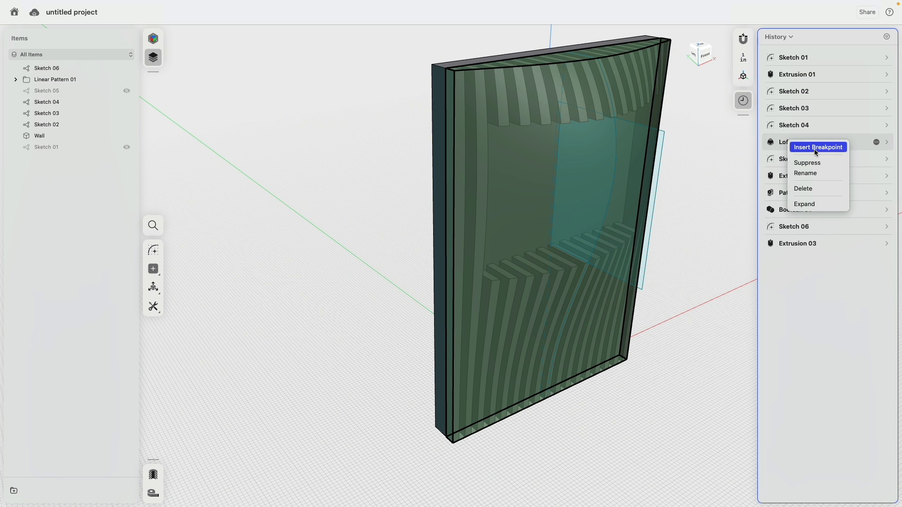
click(814, 149)
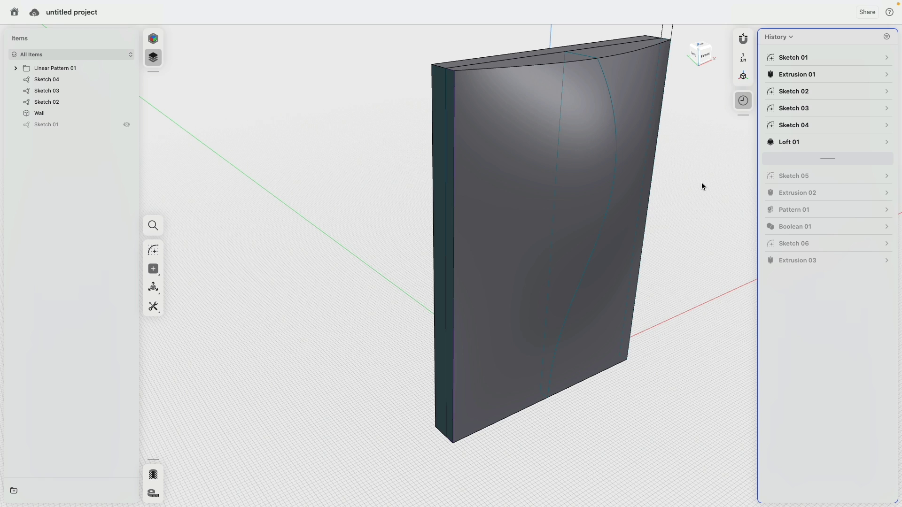
mouse_move(825, 162)
click(801, 244)
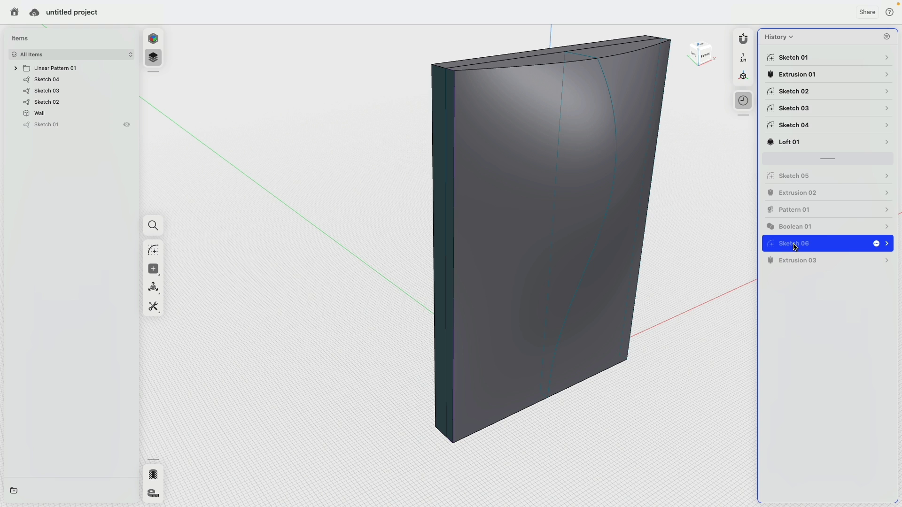
drag(795, 248, 833, 155)
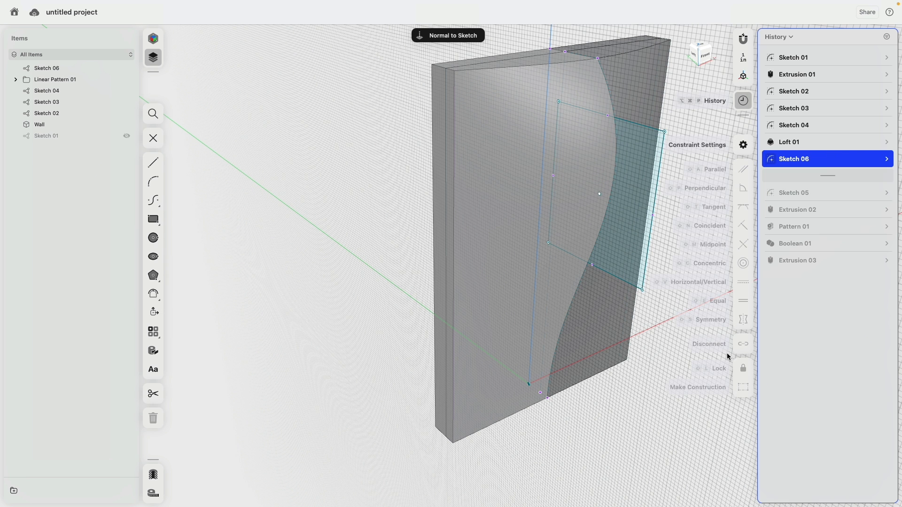
click(635, 382)
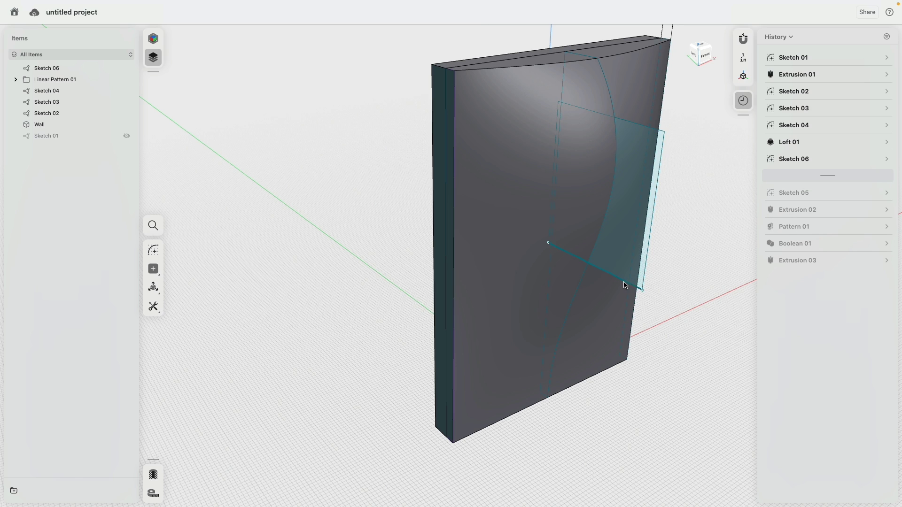
Create an Along Edge at Angle construction plane through the cutout sketch's bottom edge, with the YZ plane as reference
click(162, 269)
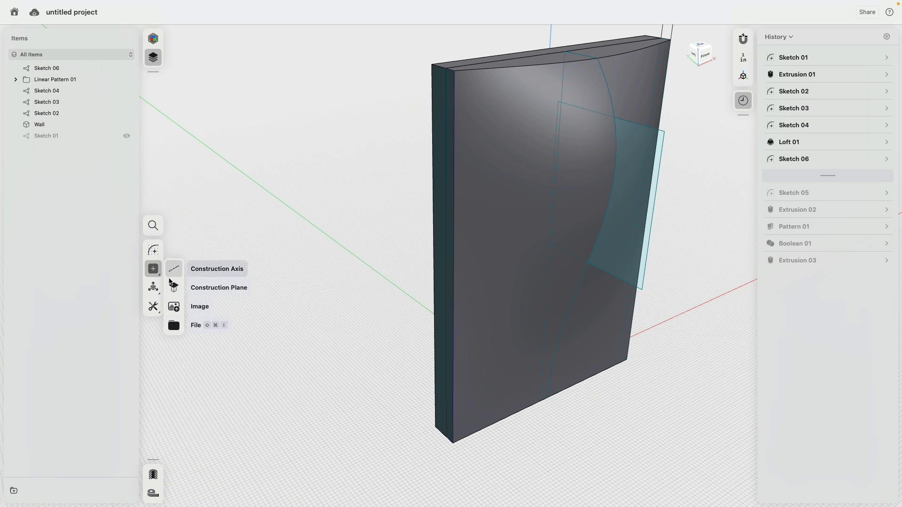
click(174, 286)
click(156, 257)
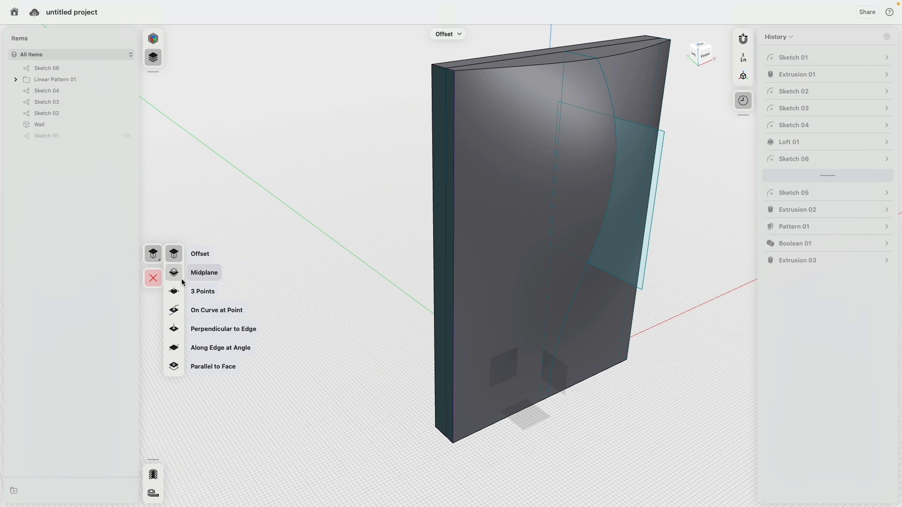
click(178, 352)
click(629, 285)
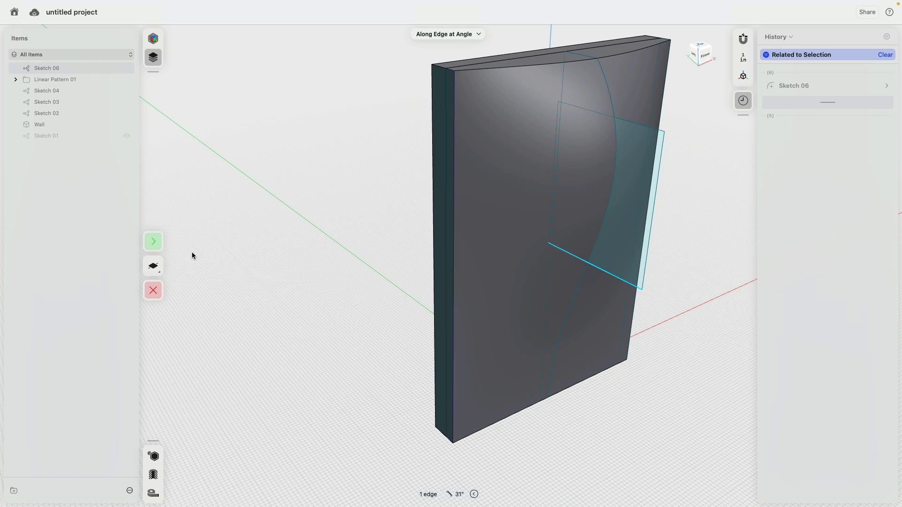
click(153, 242)
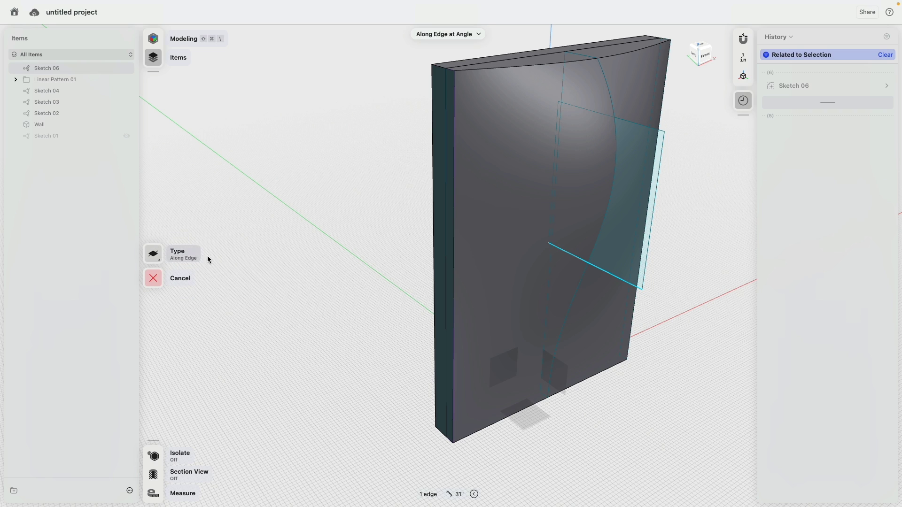
click(557, 377)
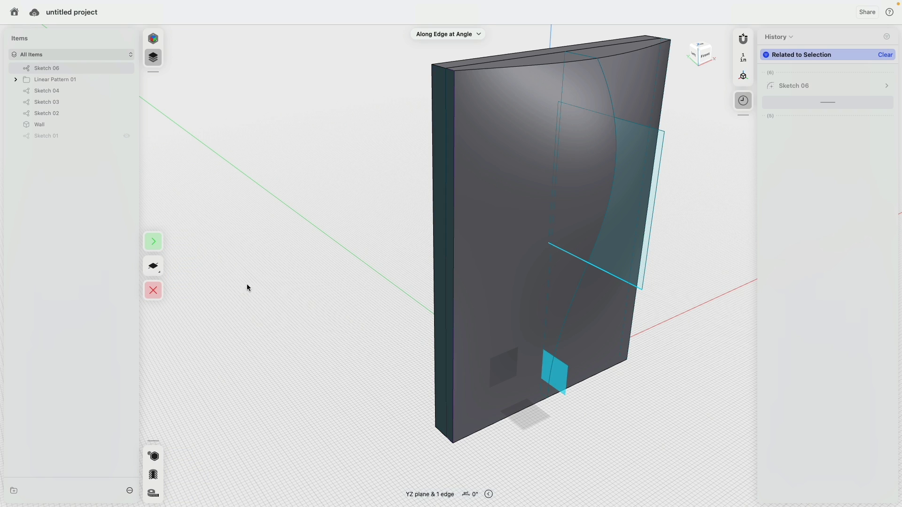
click(156, 246)
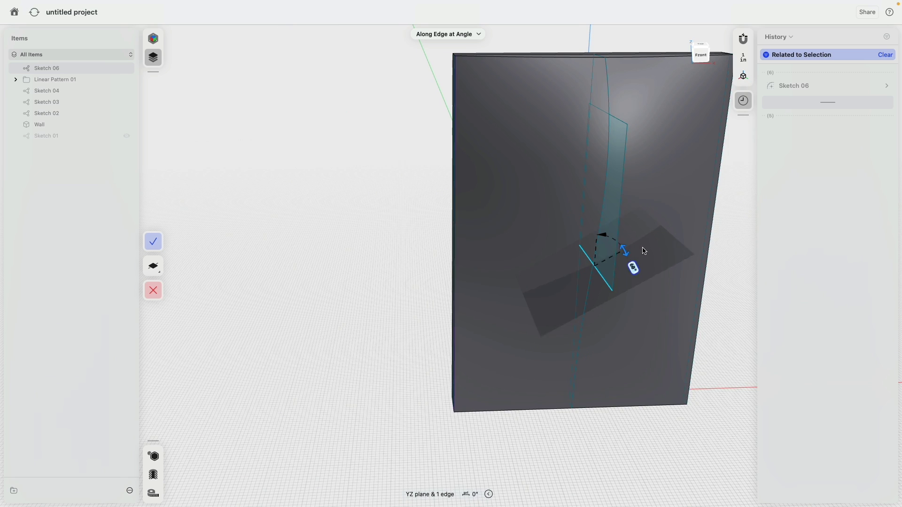
click(155, 242)
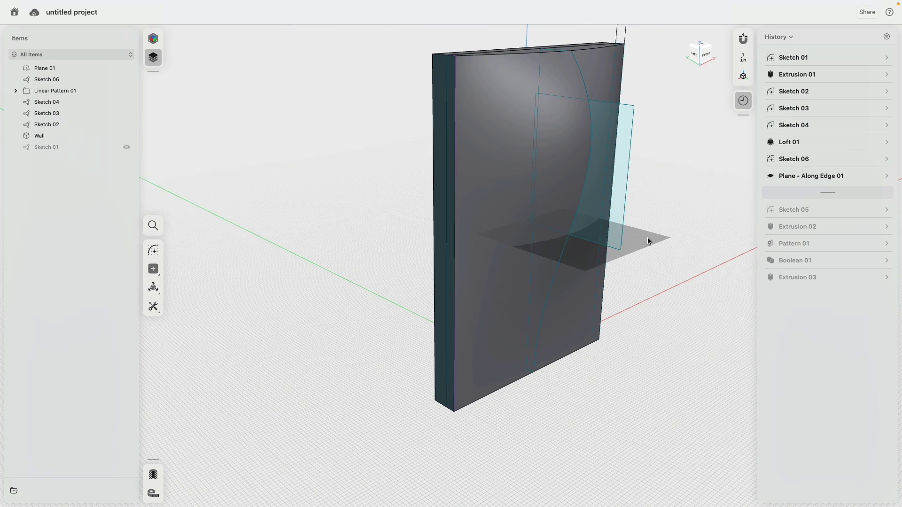
Split the curved loft body with the new horizontal construction plane, without keeping the original
click(648, 240)
click(648, 241)
click(648, 241)
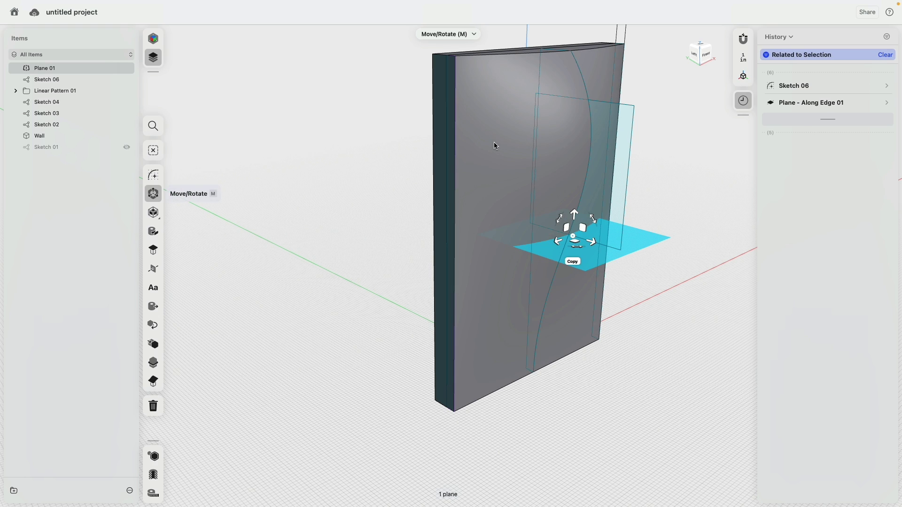
click(494, 142)
click(154, 284)
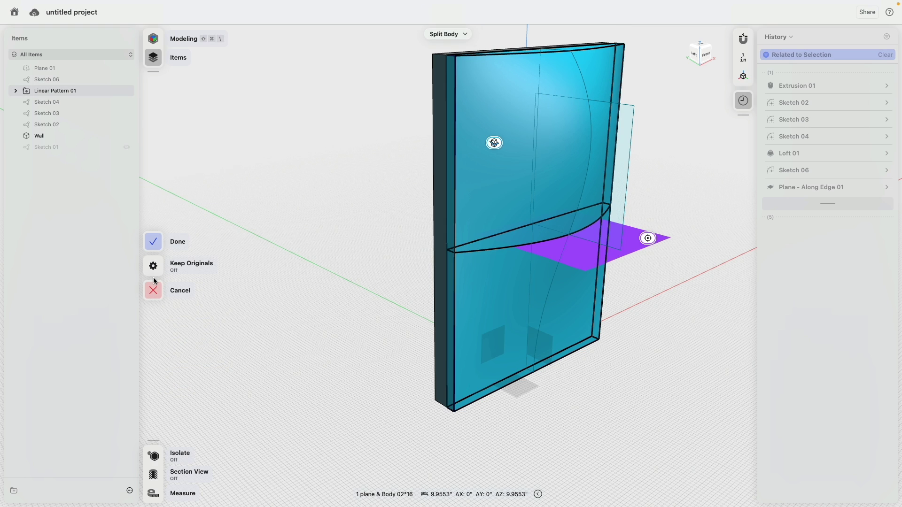
click(153, 242)
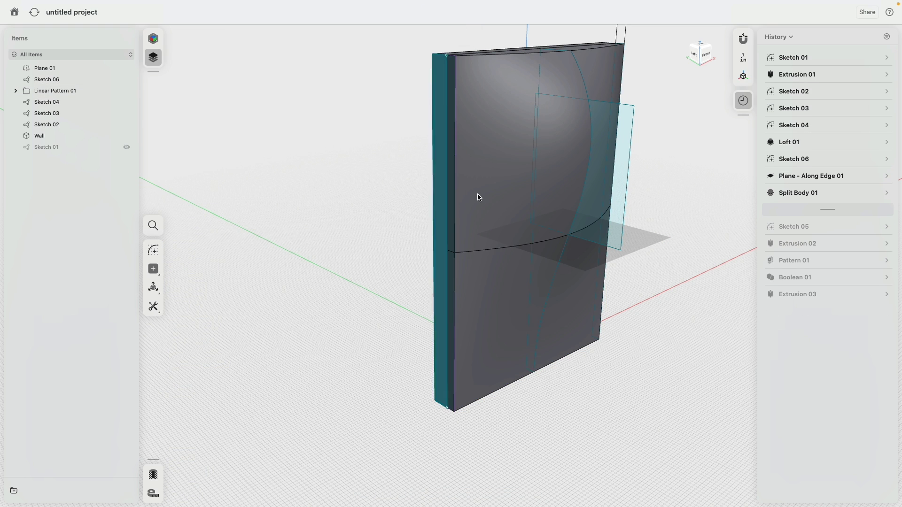
Hide the upper half of the split loft and extrude the lower half's exposed top face up 1.5 in as a new body
click(511, 136)
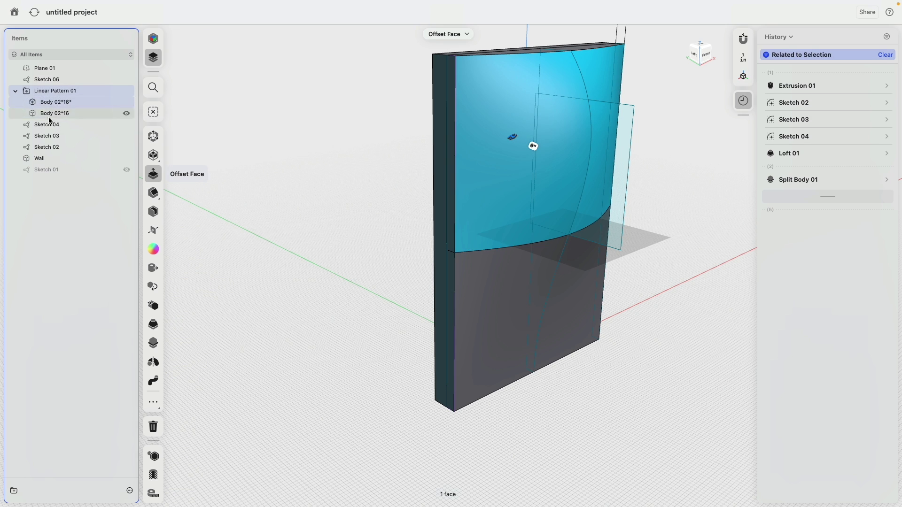
click(126, 102)
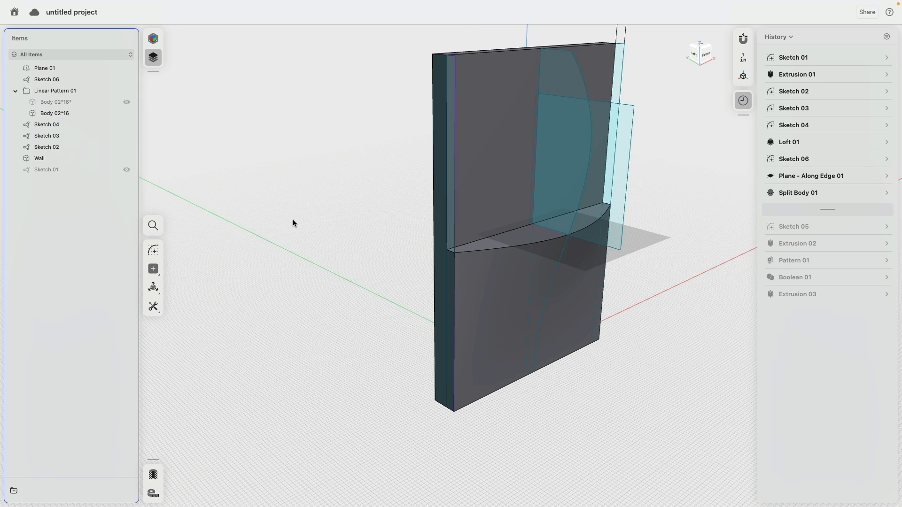
click(487, 245)
mouse_move(342, 282)
right_down()
mouse_move(366, 280)
mouse_move(355, 278)
right_up()
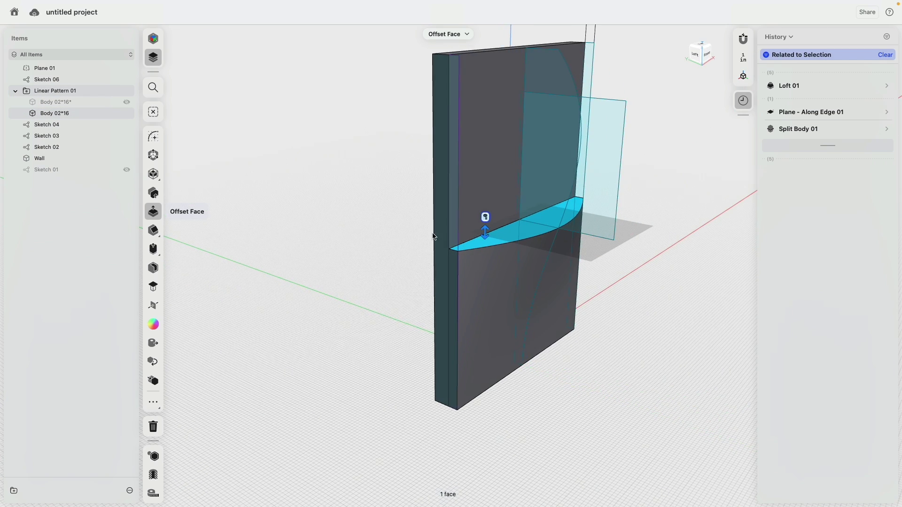
click(179, 248)
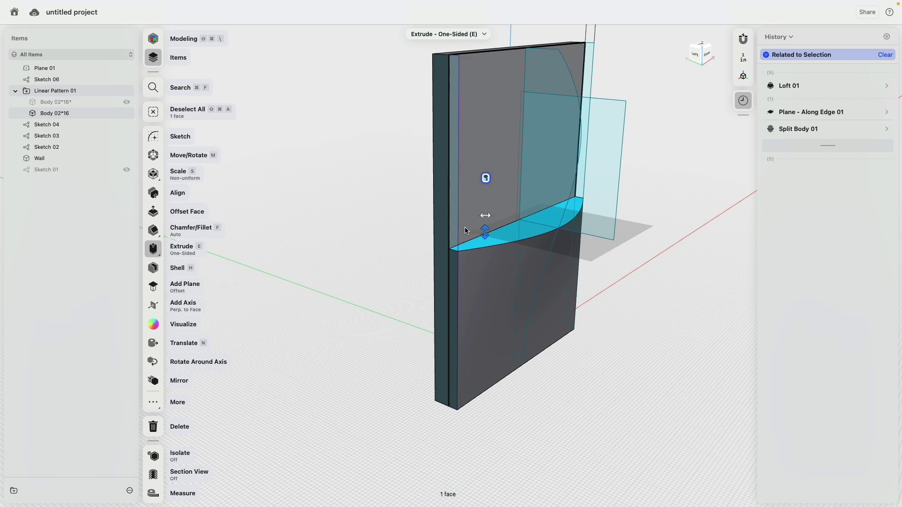
drag(487, 231, 487, 229)
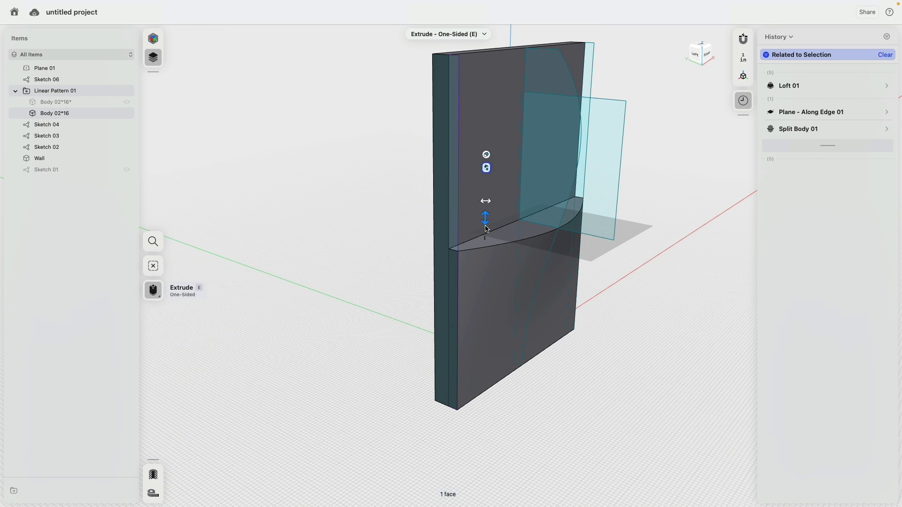
click(486, 155)
click(504, 104)
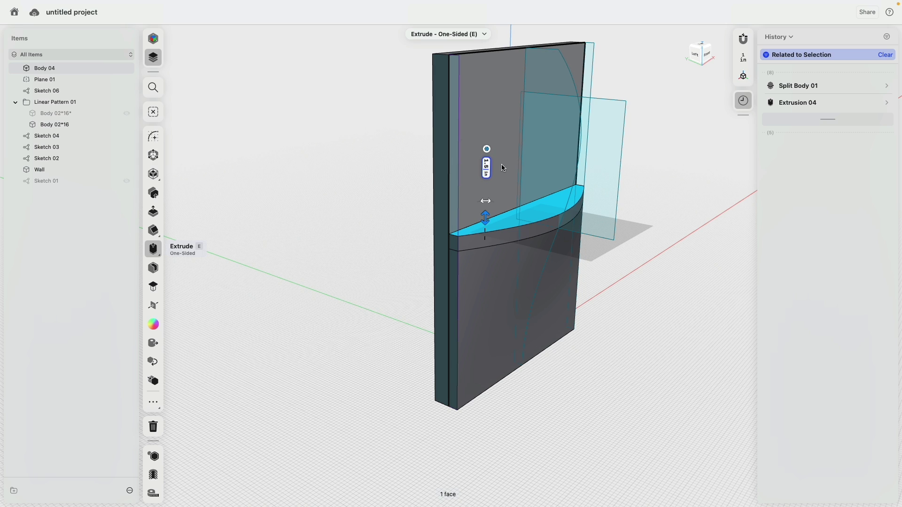
click(333, 214)
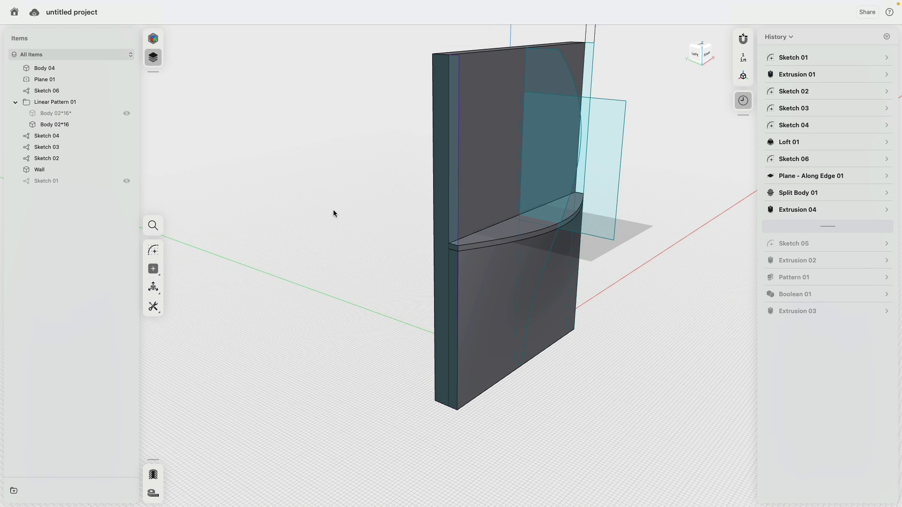
Show the upper loft half, union it with the lower half, and remove the history breakpoint
click(126, 114)
click(483, 83)
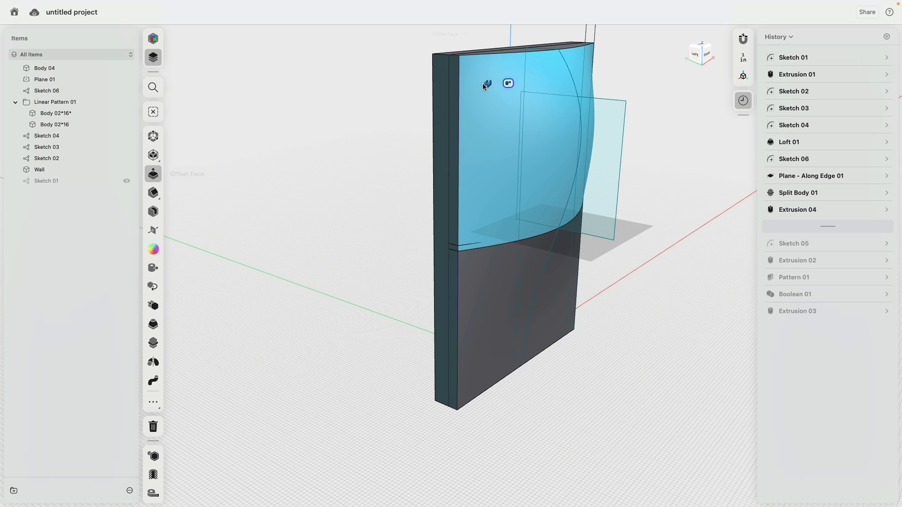
click(492, 293)
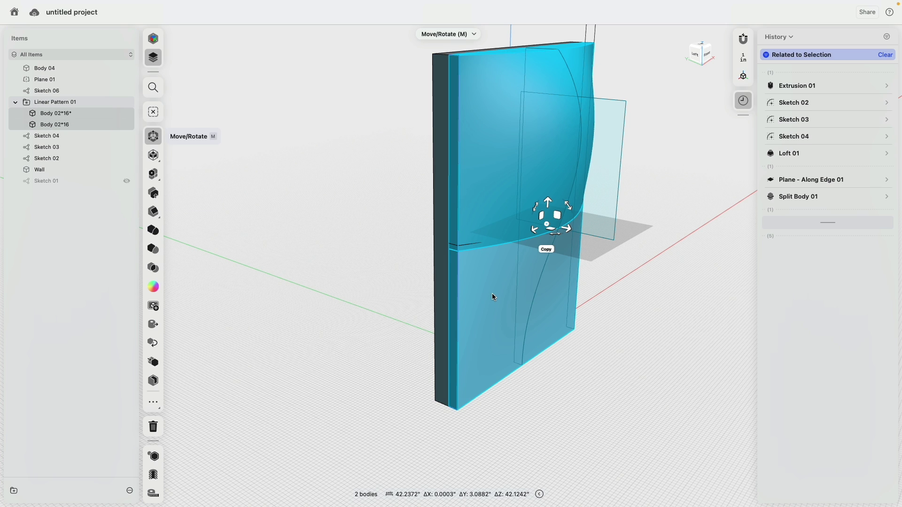
click(154, 236)
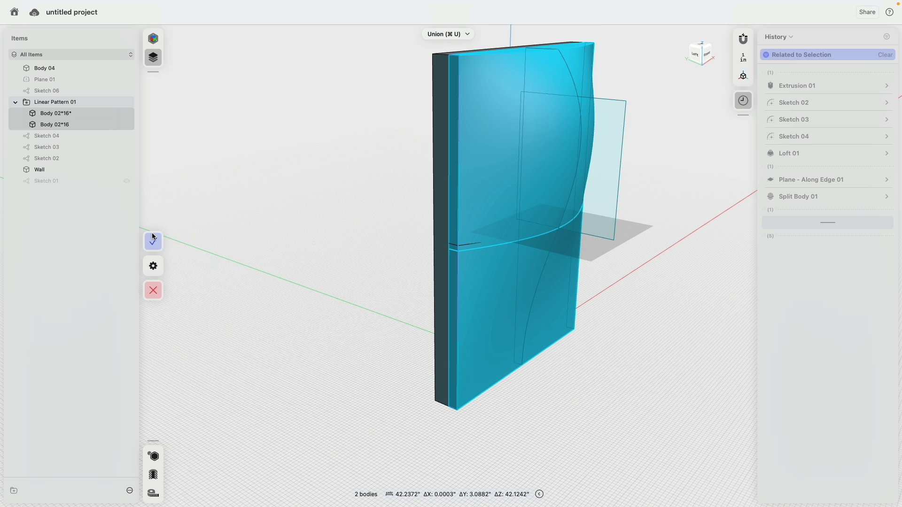
click(152, 239)
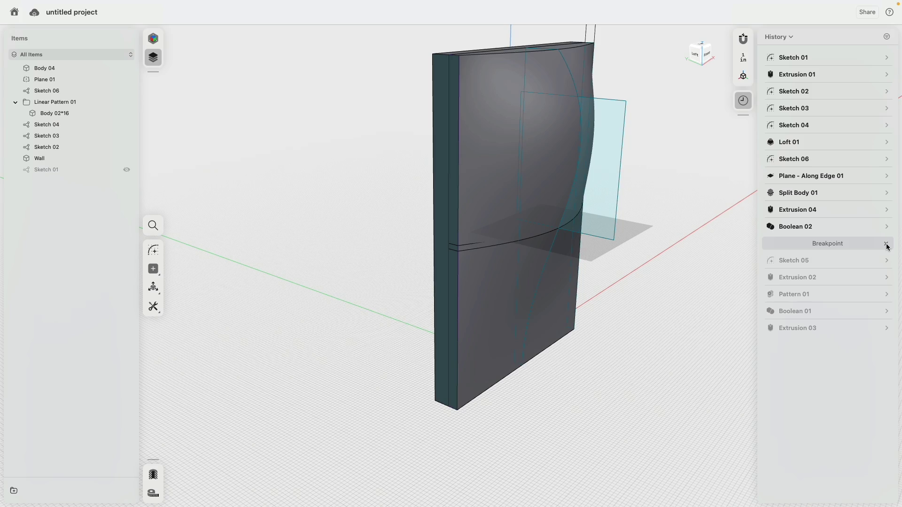
click(886, 244)
Split the curved shelf body with the inner side face of the slat at the opening's left edge, without keeping the original
right_drag(633, 275, 573, 244)
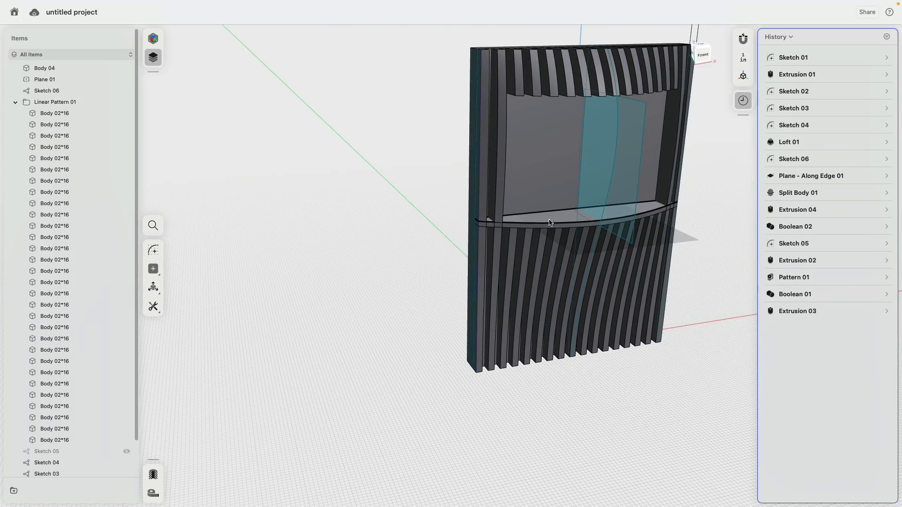
right_drag(555, 215, 523, 193)
click(534, 214)
key(m)
click(519, 191)
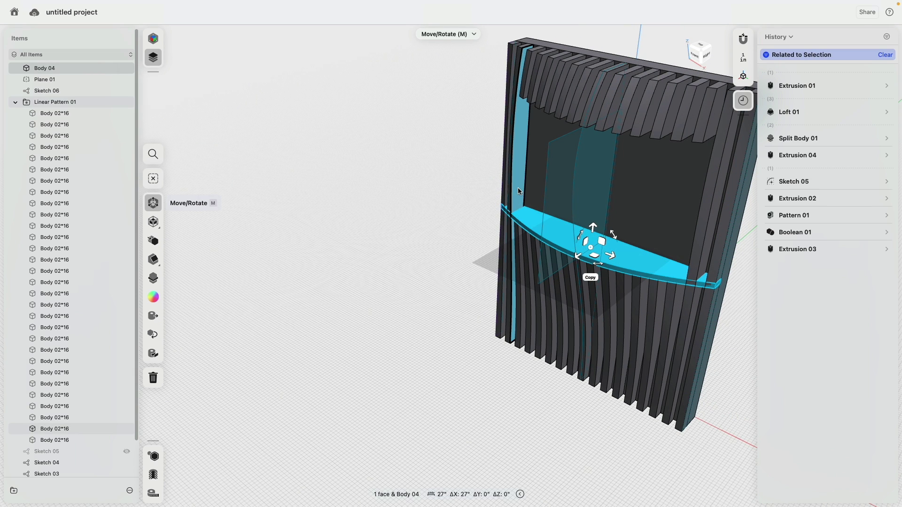
click(153, 278)
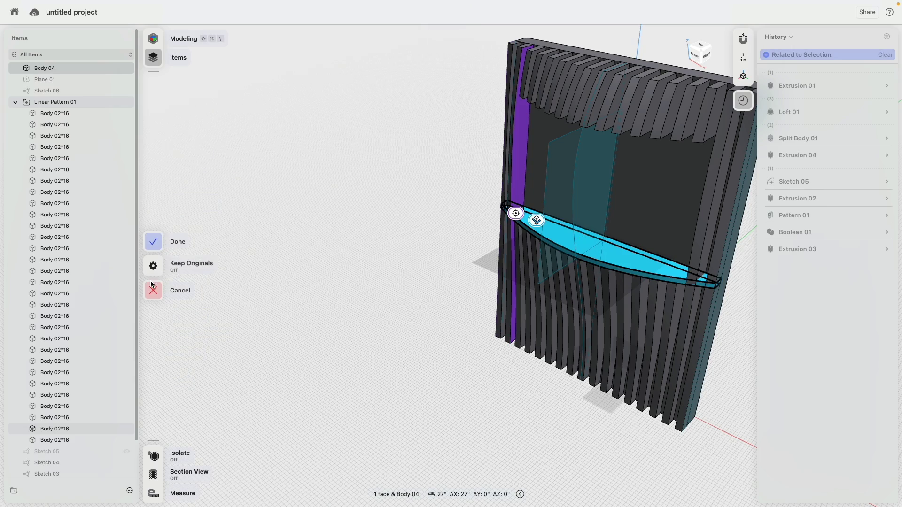
click(153, 242)
Split the remaining shelf body with the inner side face of the slat at the opening's right edge, without keeping the original
click(620, 252)
key(m)
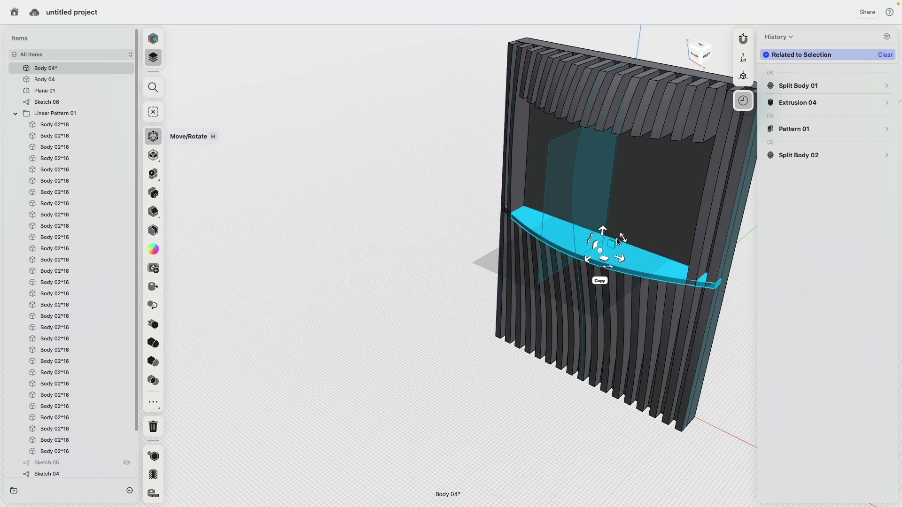
right_drag(620, 252, 689, 206)
click(153, 278)
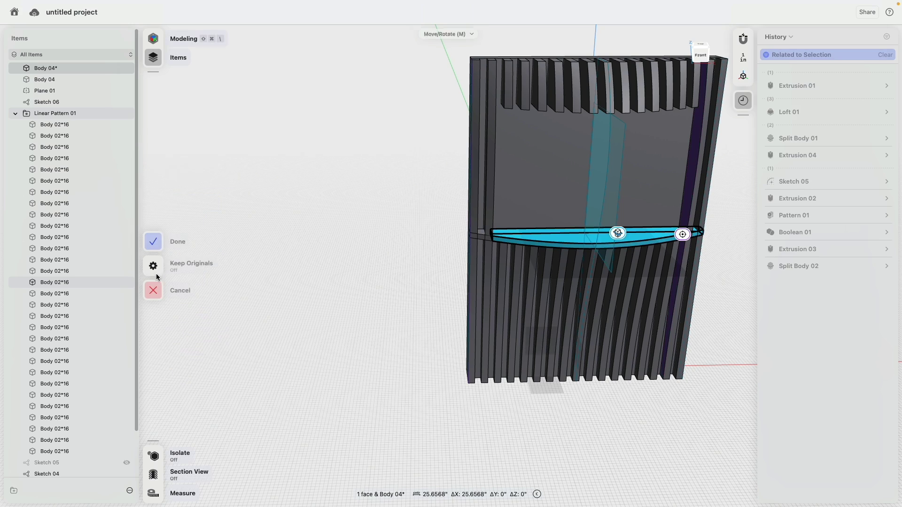
scroll(524, 239, up, 5)
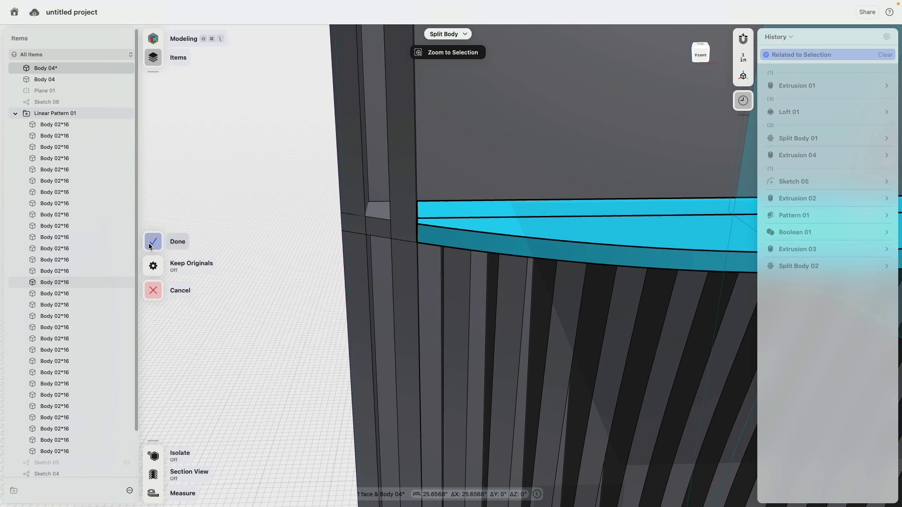
click(151, 243)
Delete the two cut-off end pieces of the shelf and collapse the Linear Pattern 01 folder
click(383, 206)
scroll(383, 209, down, 5)
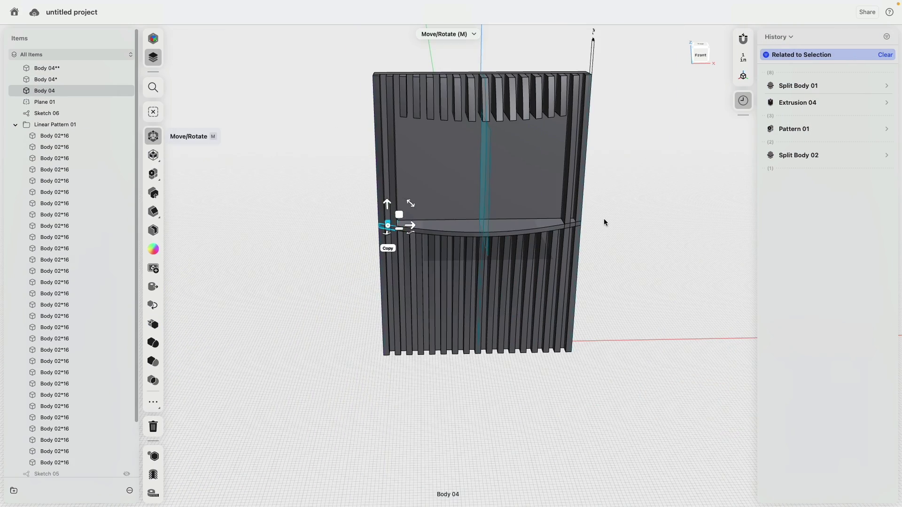
scroll(604, 220, up, 8)
click(555, 235)
scroll(559, 233, down, 5)
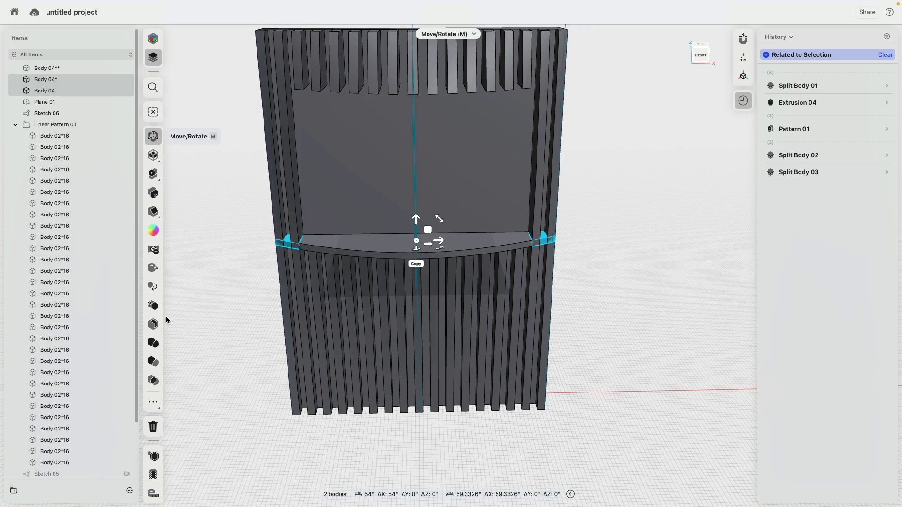
click(153, 426)
scroll(280, 337, down, 3)
right_drag(281, 338, 319, 337)
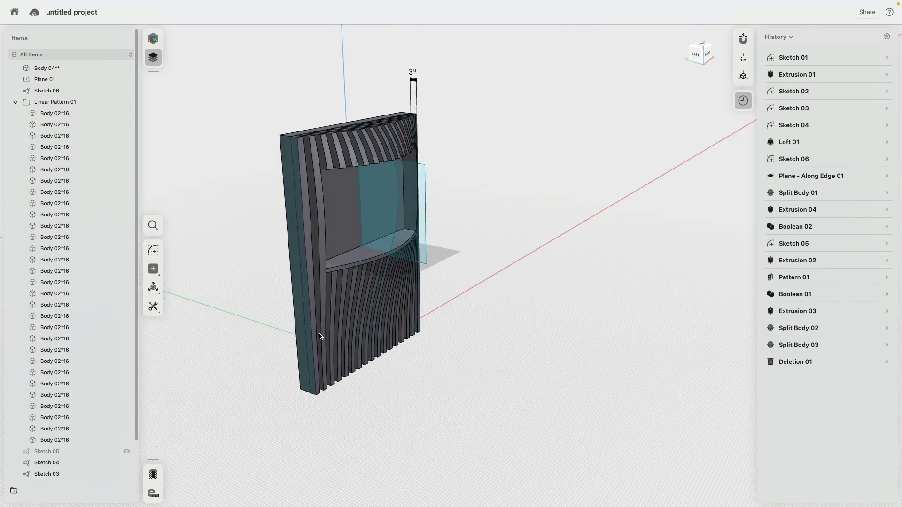
click(16, 102)
click(54, 70)
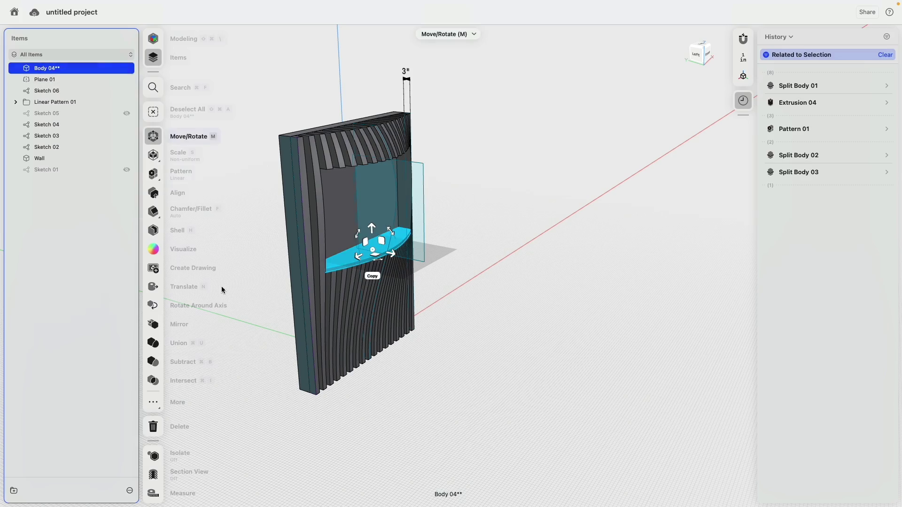
Lower the bottom edge of the cutout sketch until the rectangle is about 46.5 in high
click(426, 260)
click(401, 263)
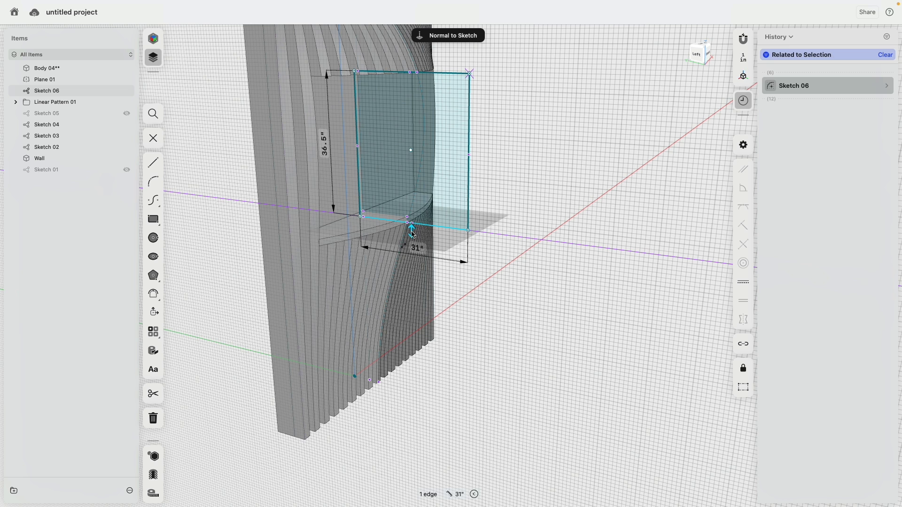
drag(415, 241, 420, 269)
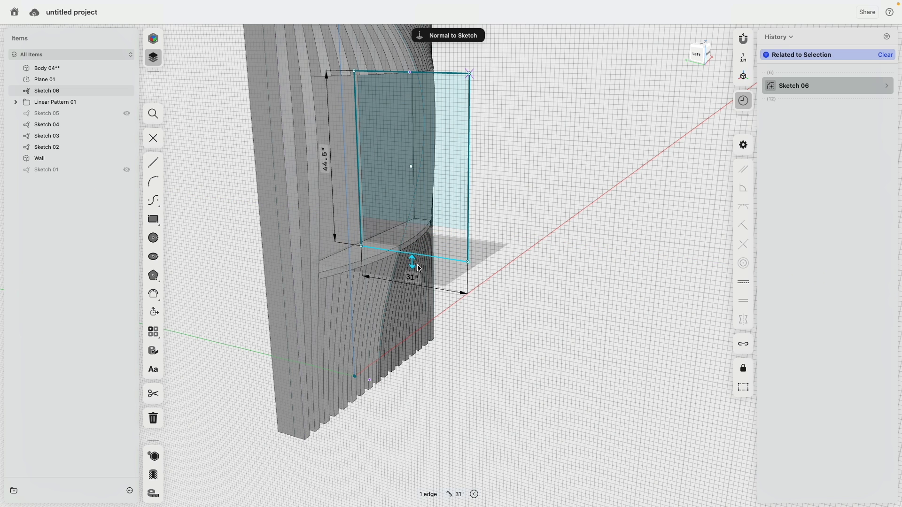
click(460, 282)
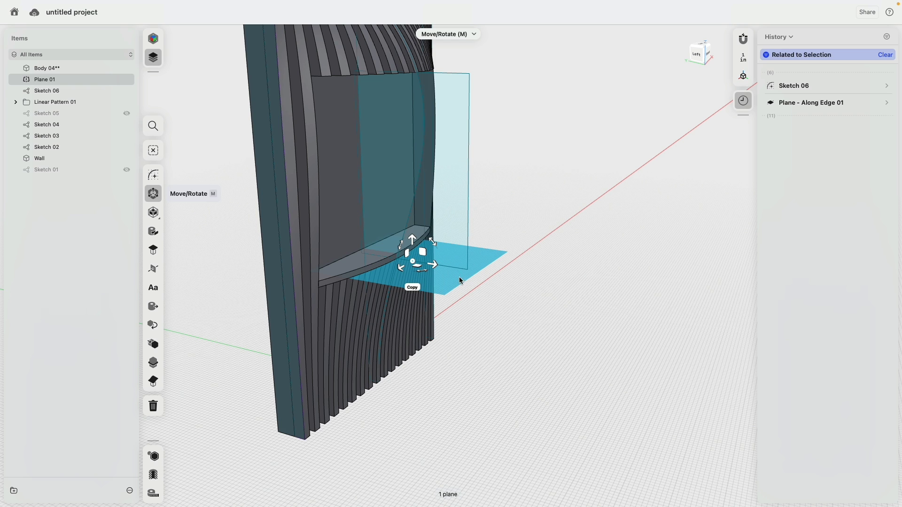
click(360, 265)
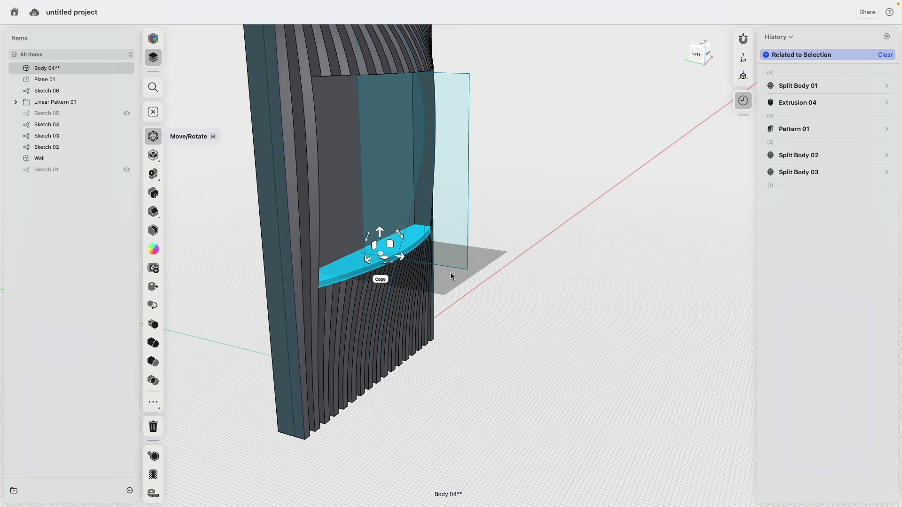
click(477, 295)
Raise the bottom edge of the cutout sketch until the rectangle is about 40.5 in high, and exit the sketch
click(413, 266)
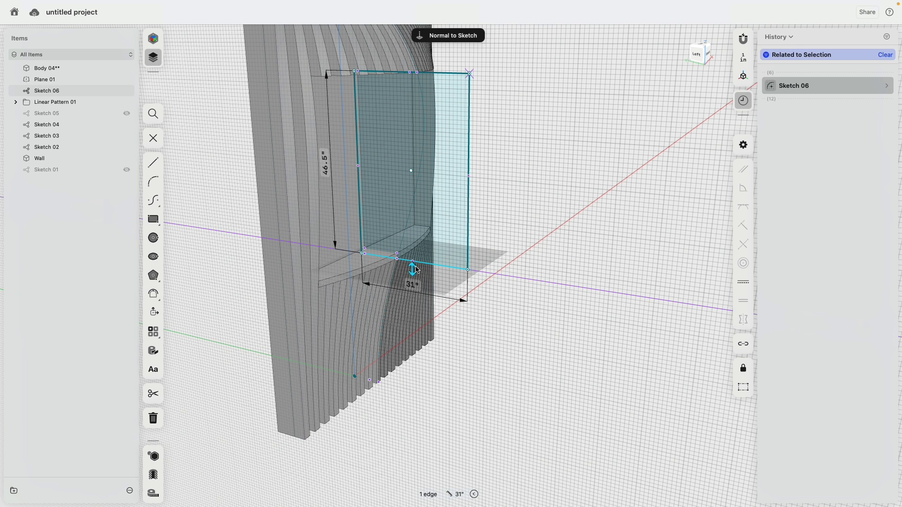
mouse_move(415, 262)
mouse_down()
mouse_move(402, 140)
mouse_move(409, 259)
mouse_up()
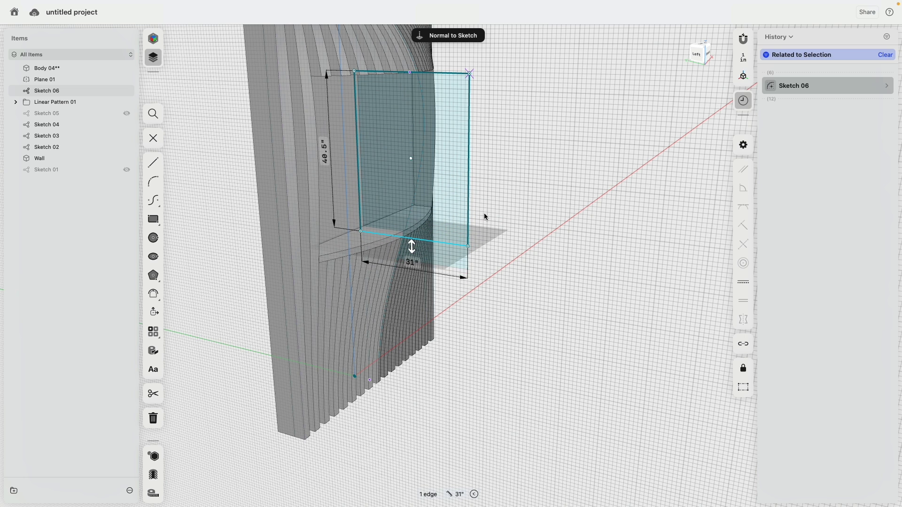
click(524, 180)
middle_drag(523, 180, 556, 217)
key(Escape)
mouse_move(567, 267)
right_down()
mouse_move(540, 258)
mouse_move(461, 274)
mouse_move(570, 269)
mouse_move(563, 255)
right_up()
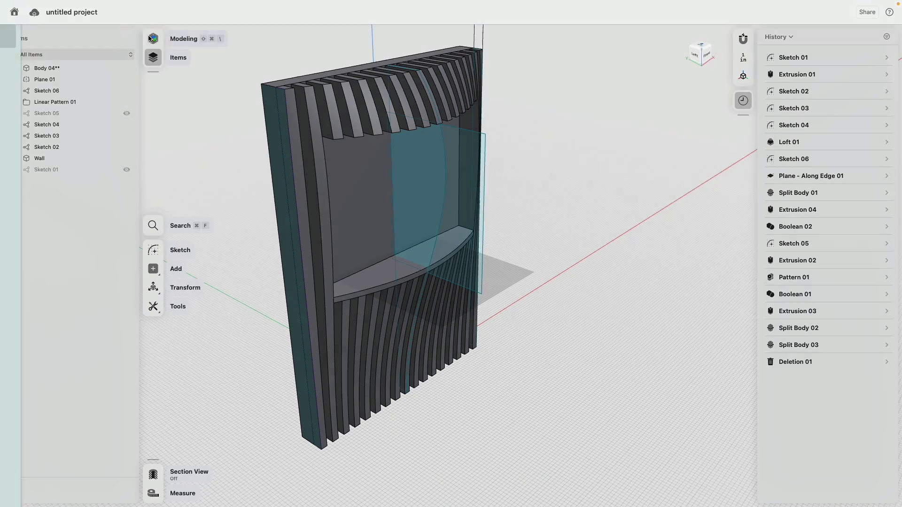
Switch from modeling to visualization and apply the red Glossy ABS material to the whole slat pattern
click(167, 42)
click(52, 59)
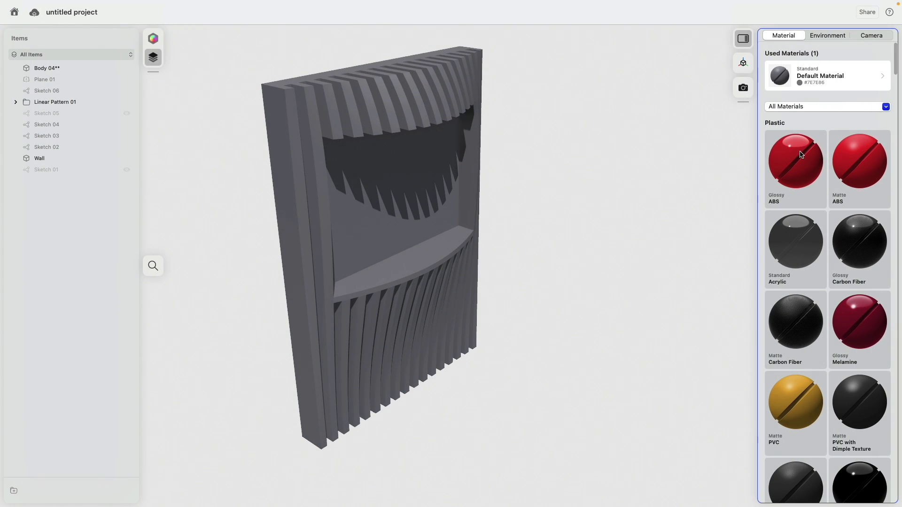
drag(70, 116, 63, 100)
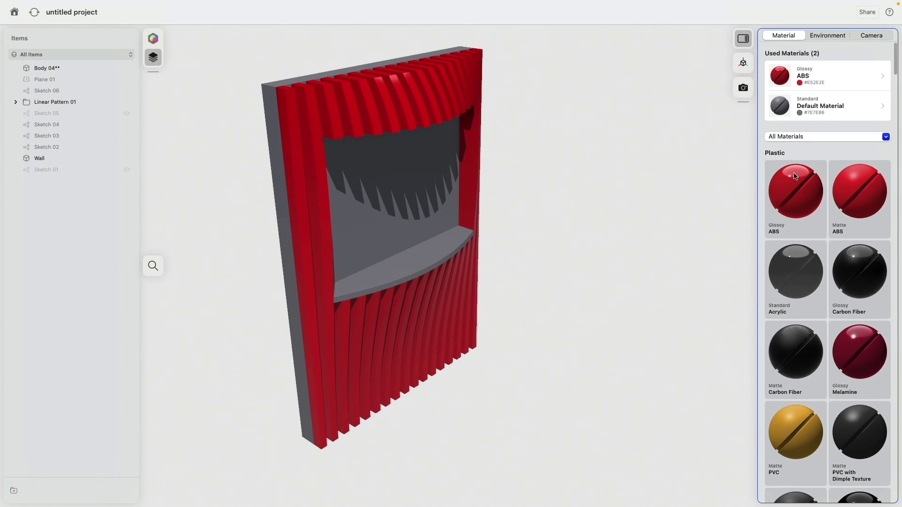
Apply the Glossy ABS material to the Wall body and set its color to white, FFFFFF
drag(458, 214, 397, 204)
click(765, 285)
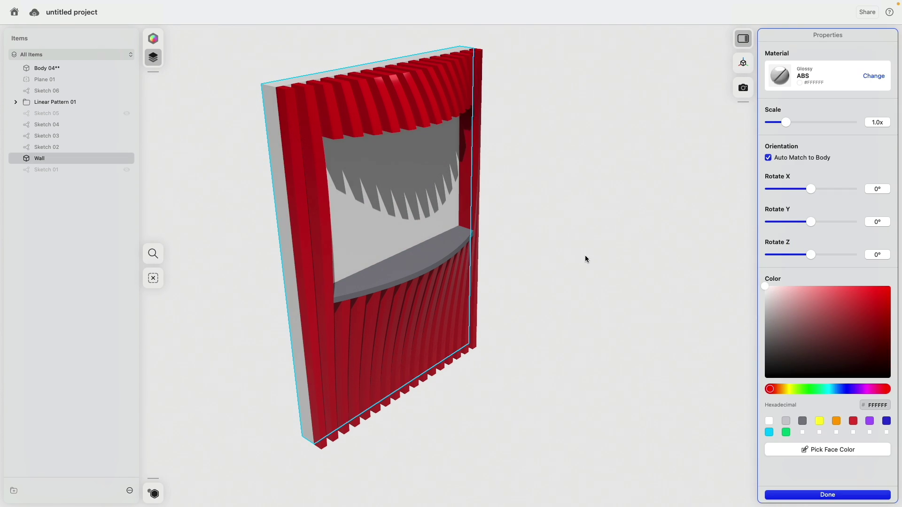
click(612, 86)
Apply the red Glossy ABS to the shelf and recolor that material, shared with the slats, to white FFFFFF
drag(779, 106, 443, 252)
click(474, 149)
click(615, 123)
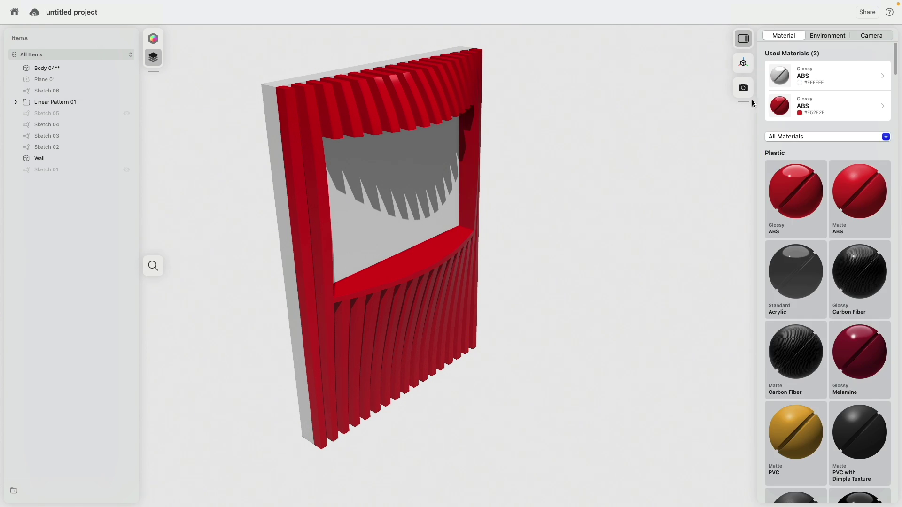
click(781, 112)
click(771, 287)
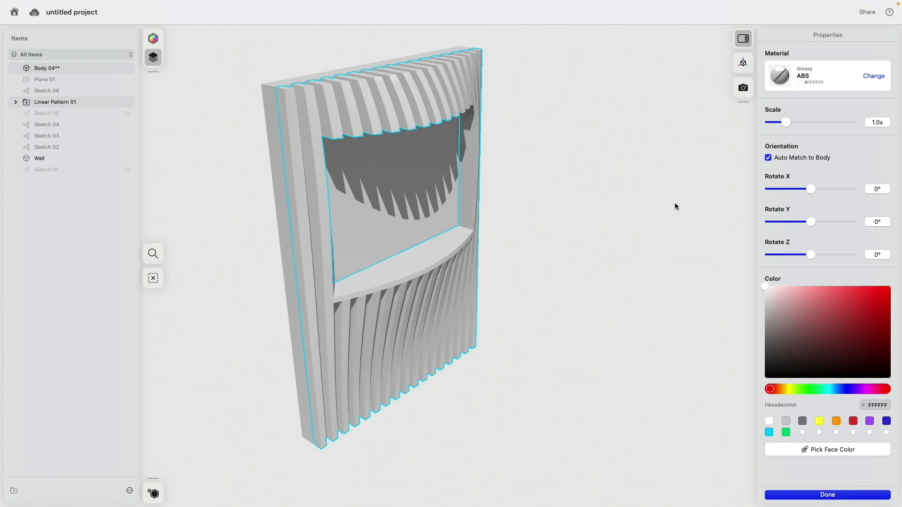
click(674, 202)
Change the color of the Wall body's Glossy ABS material to orange, FFA000
click(367, 201)
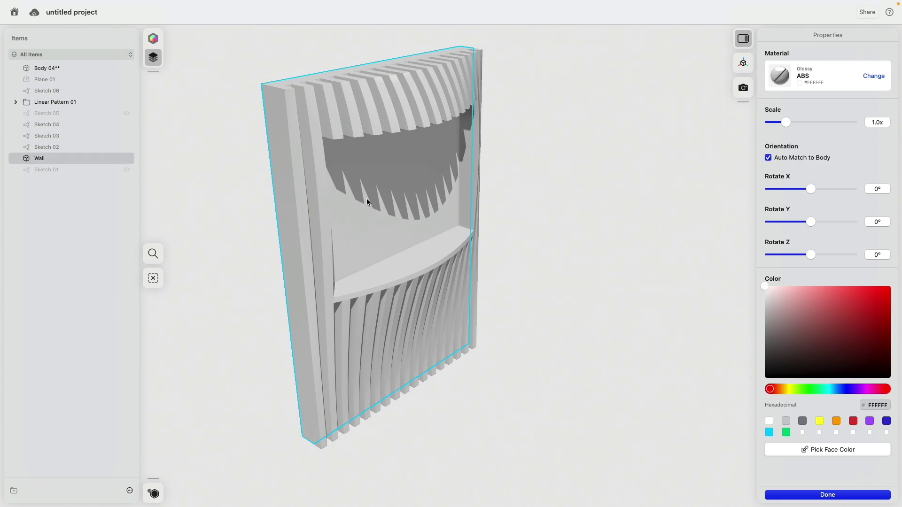
click(836, 421)
click(583, 269)
right_drag(583, 269, 593, 294)
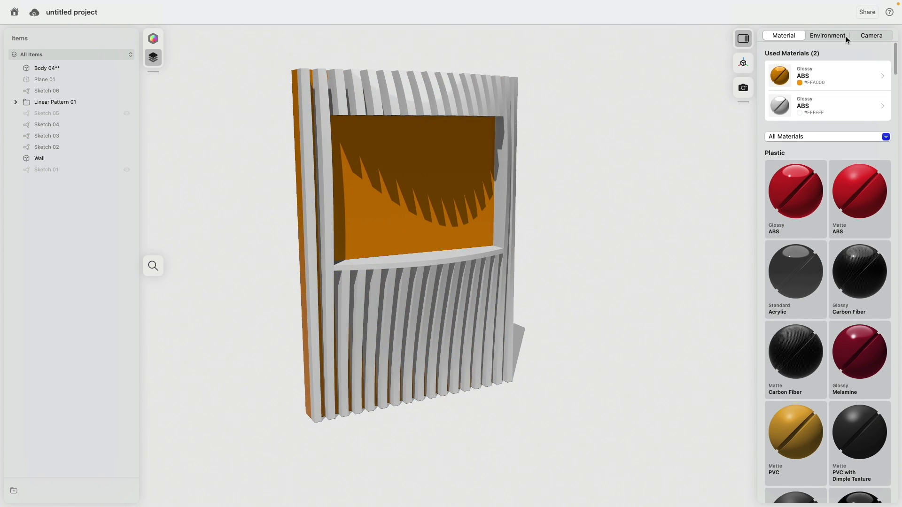
Set the Default studio environment's light rotation to 11° and view the rendered panel from several angles
click(837, 35)
click(883, 111)
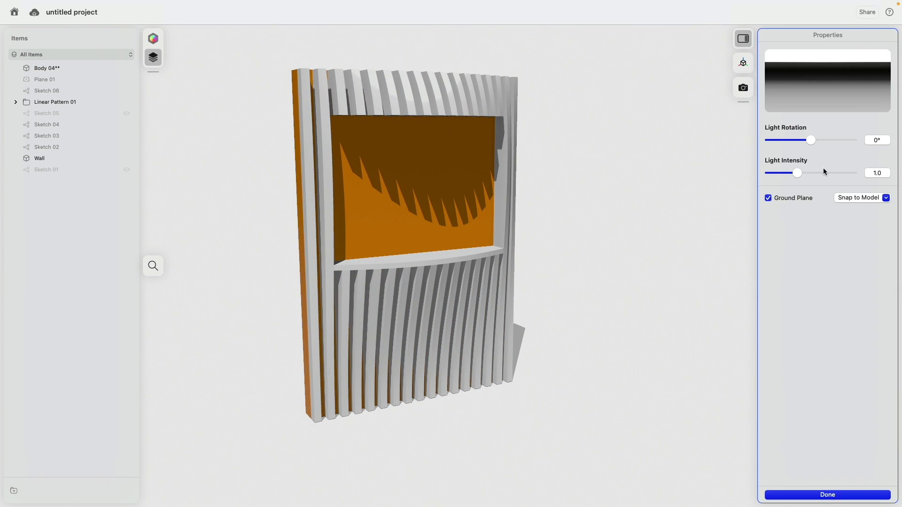
mouse_move(809, 142)
mouse_down()
mouse_move(793, 141)
mouse_move(823, 141)
mouse_move(812, 141)
mouse_up()
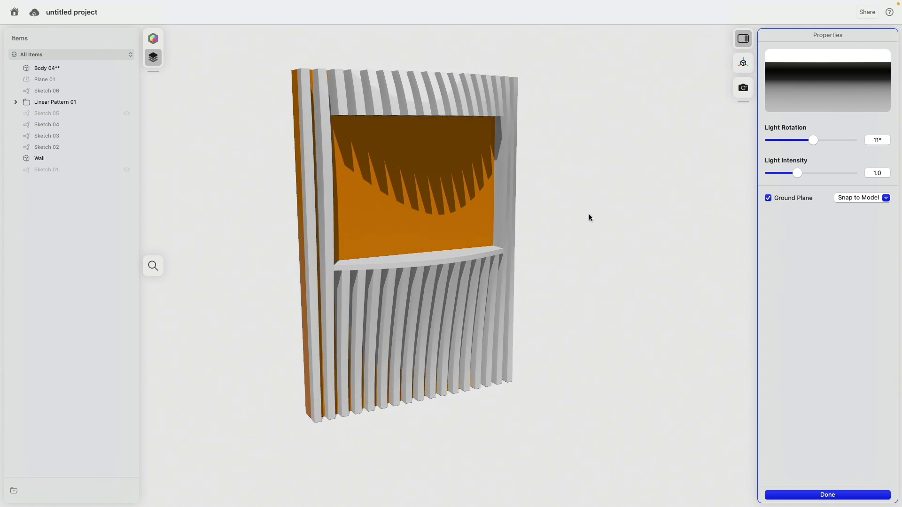
right_drag(588, 214, 598, 173)
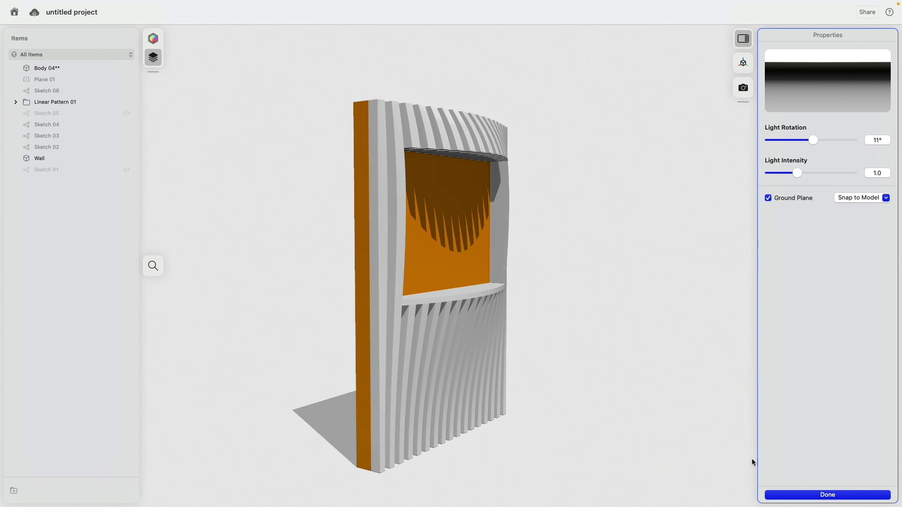
click(799, 495)
right_drag(646, 355, 644, 313)
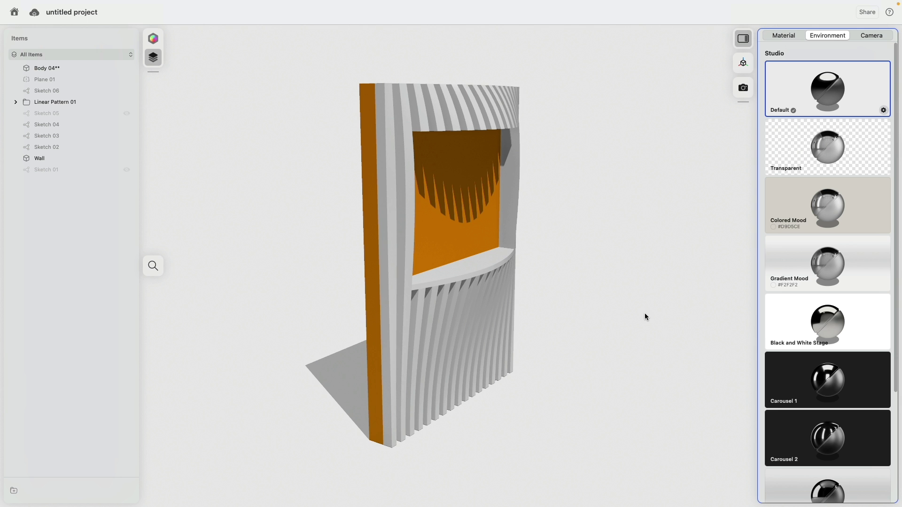
right_drag(645, 316, 589, 254)
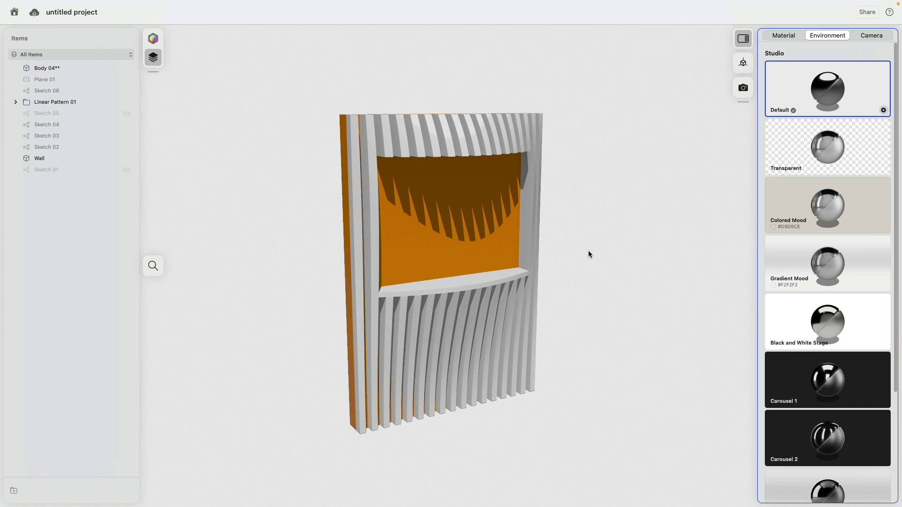